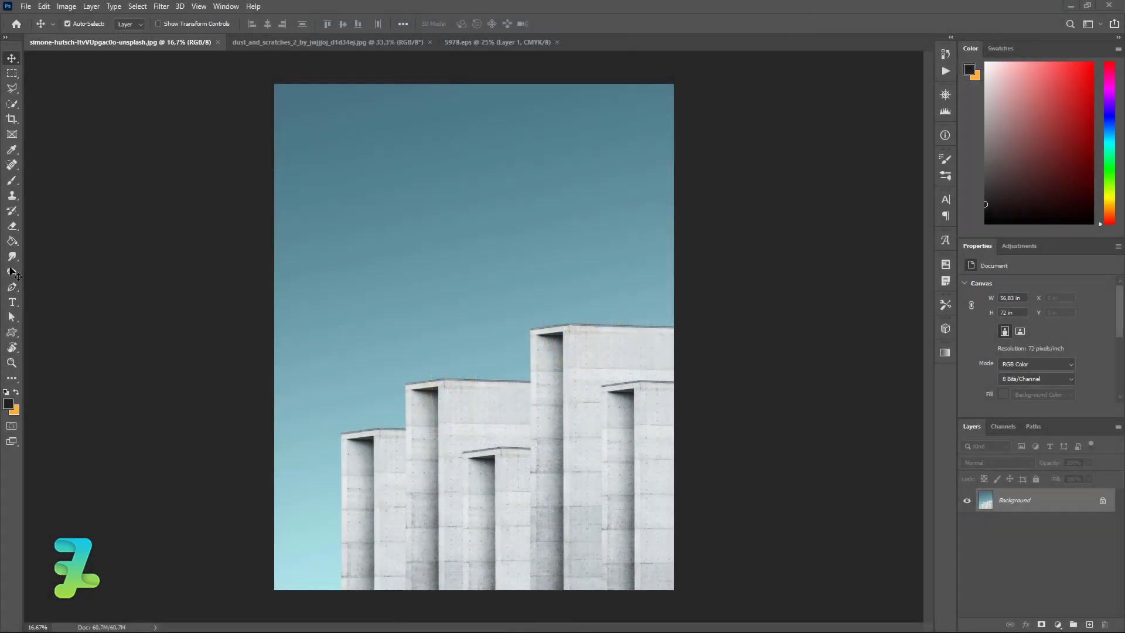
Step: Polygonal-lasso the sky above the roofline and hide it with an inverted layer mask
left_click(12, 89)
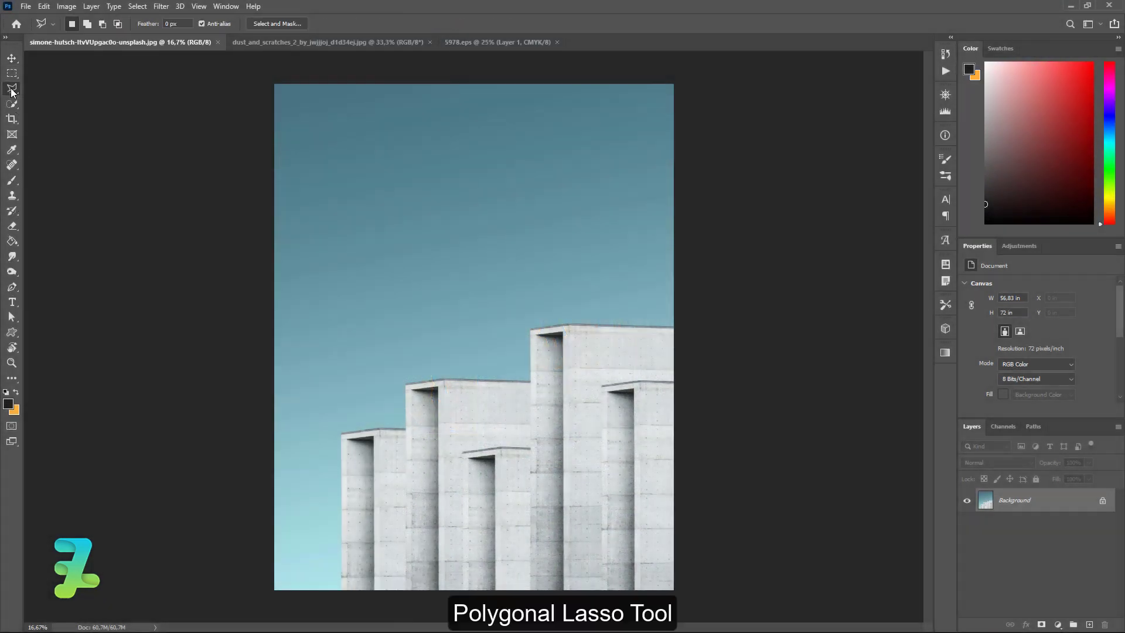
right_click(11, 91)
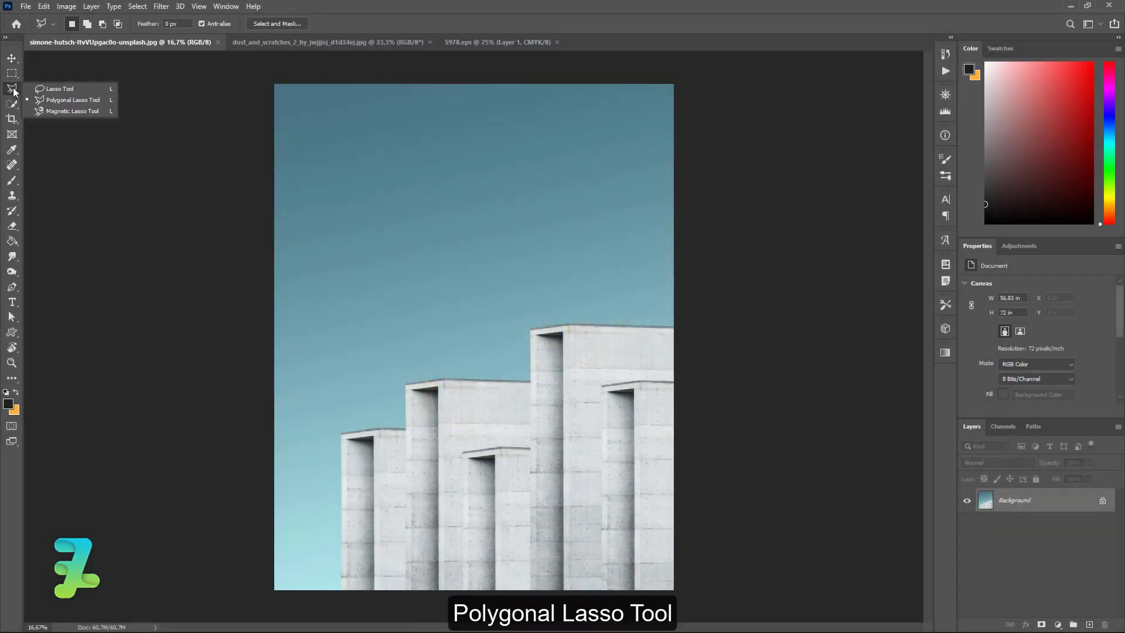
left_click(72, 103)
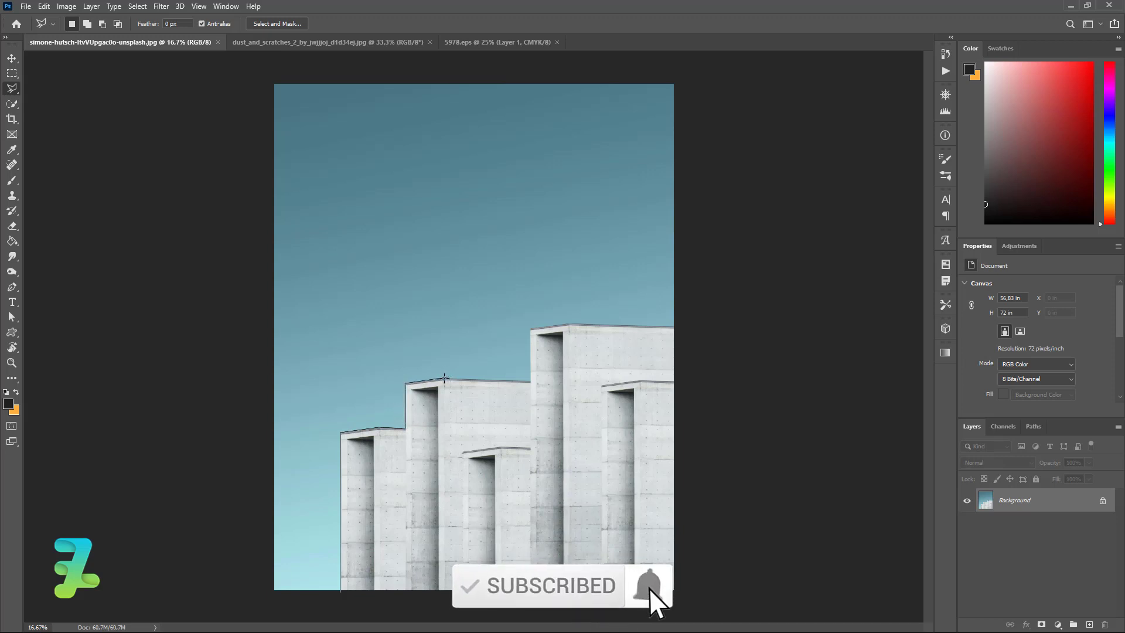
left_click(530, 381)
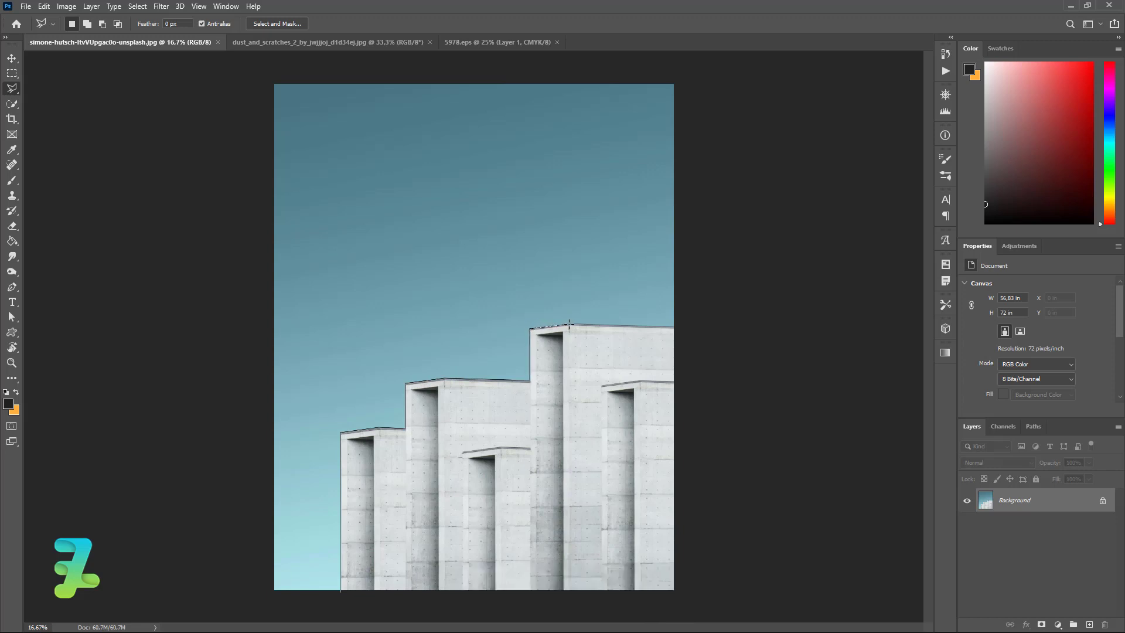
left_click(684, 325)
left_click(696, 65)
left_click(242, 72)
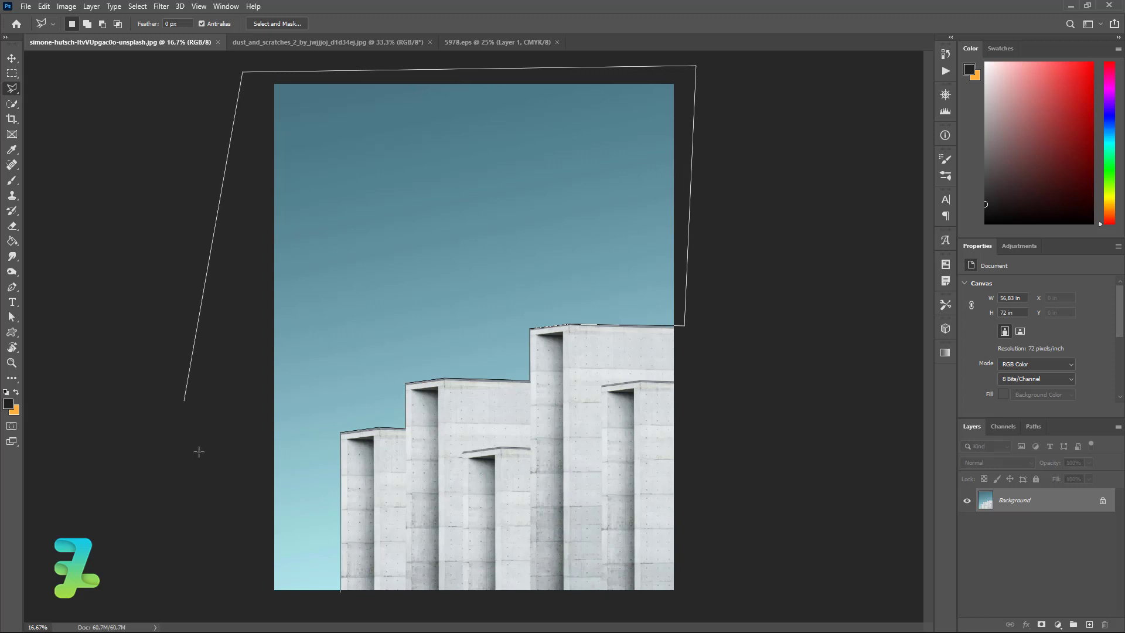
left_click(247, 599)
left_click(304, 609)
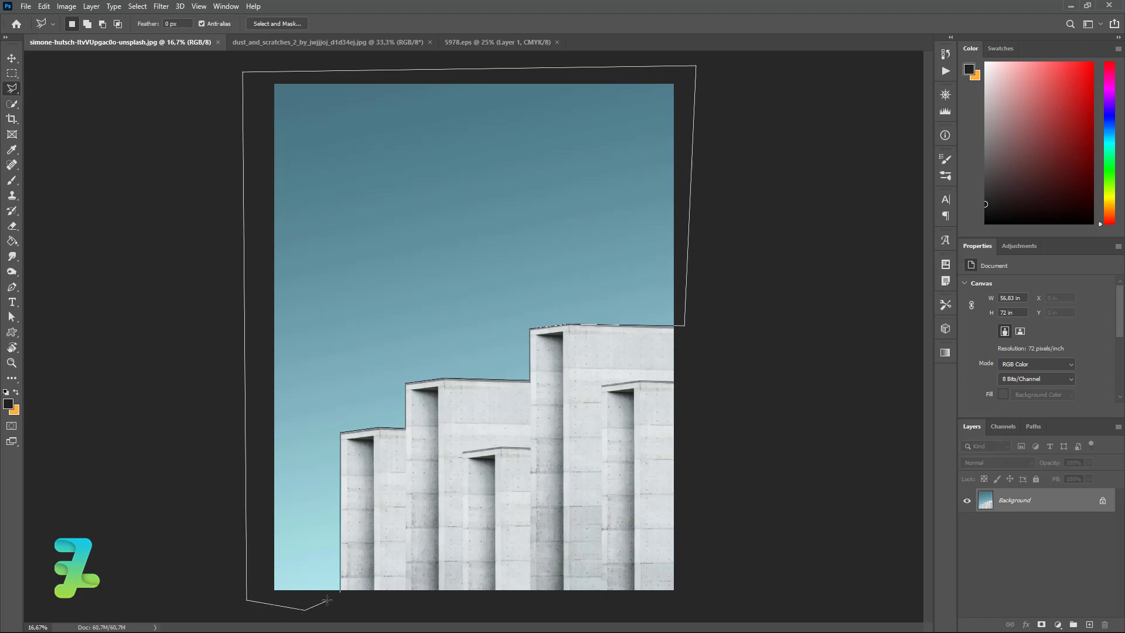
left_click(339, 595)
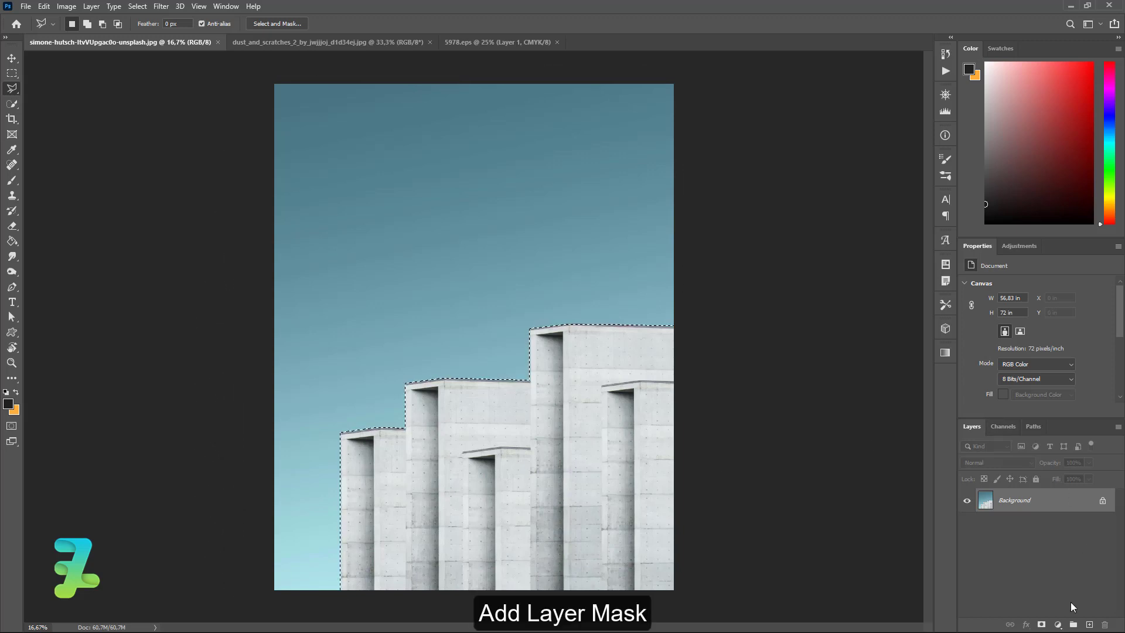
left_click(1042, 625)
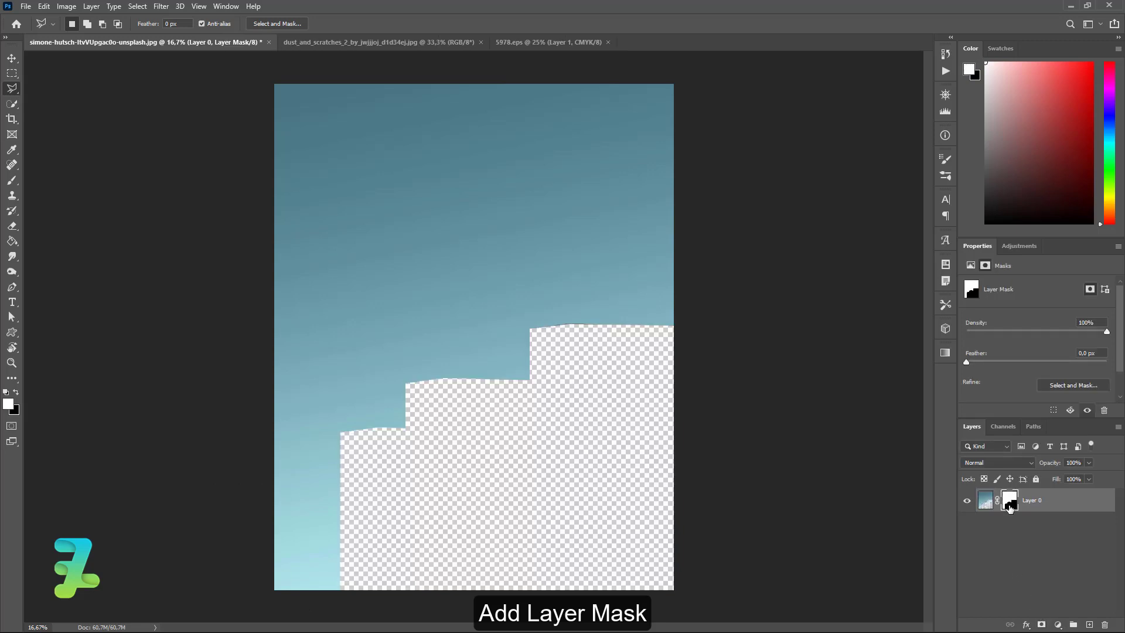
key("ctrl+i")
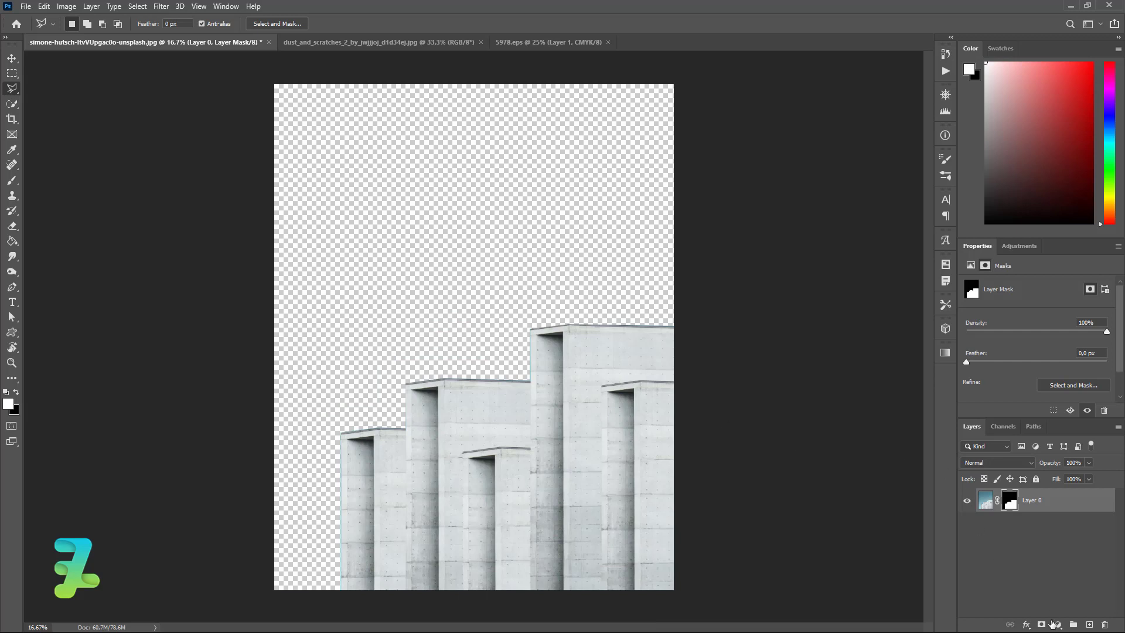
Step: Add a dark teal #061615 Solid Color fill layer and move it below Layer 0
left_click(1055, 625)
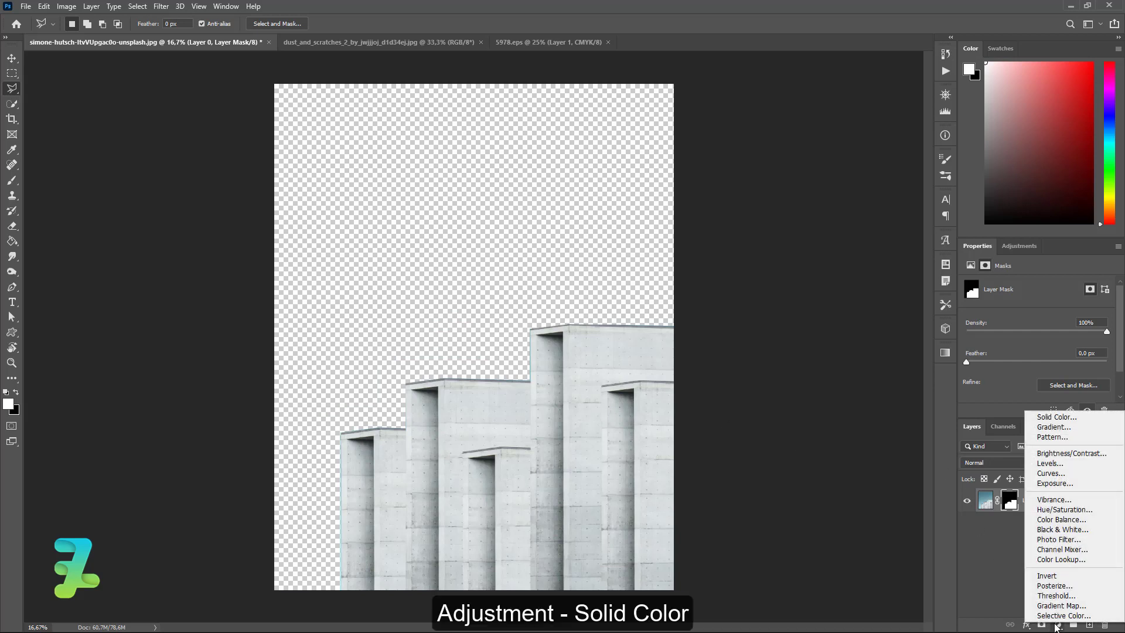
left_click(1058, 417)
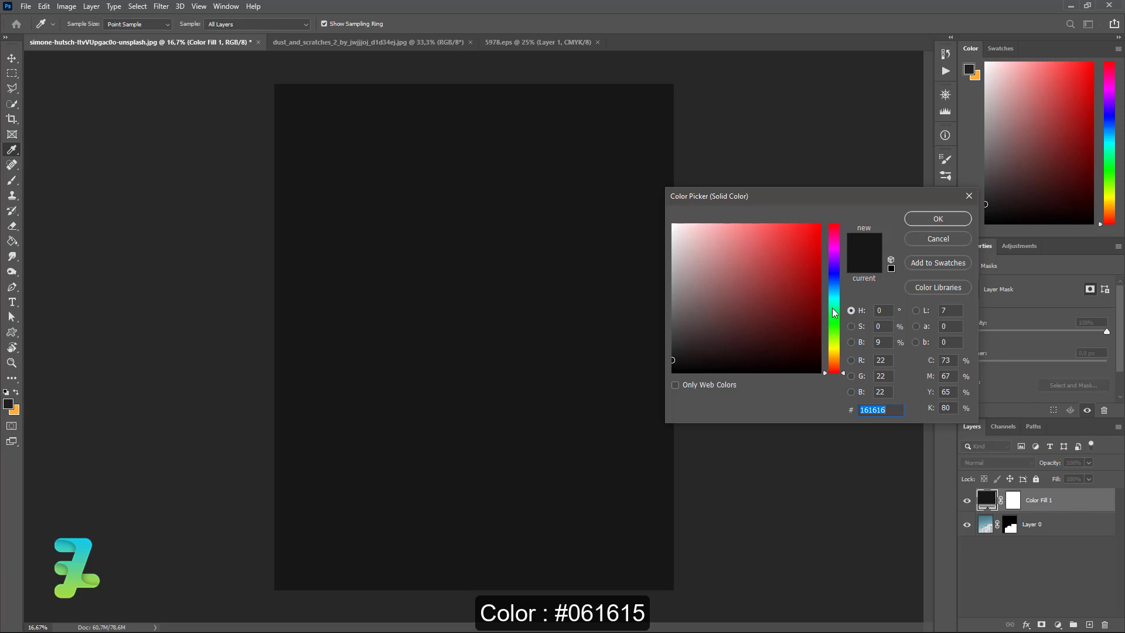
left_click_drag(835, 313, 835, 285)
left_click(786, 341)
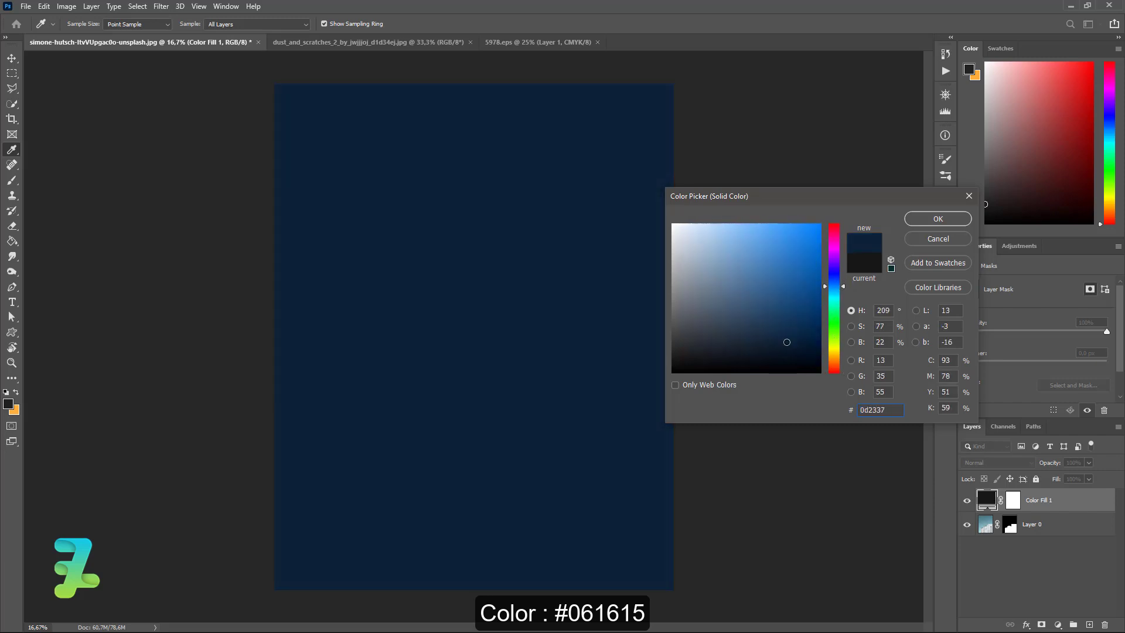
left_click_drag(786, 341, 805, 354)
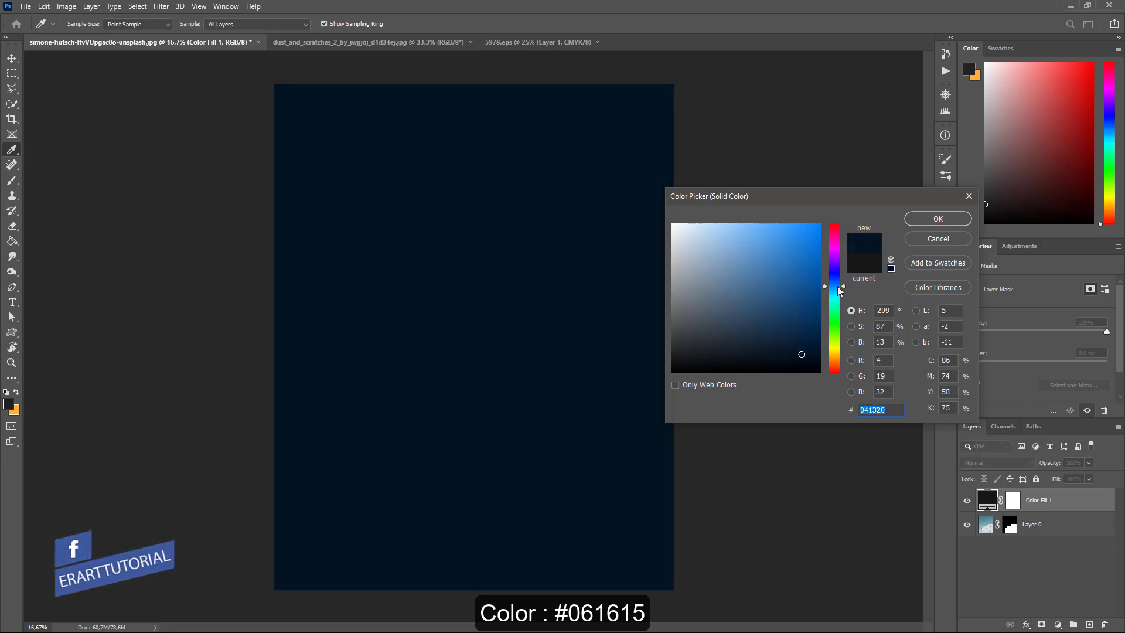
left_click_drag(836, 286, 837, 300)
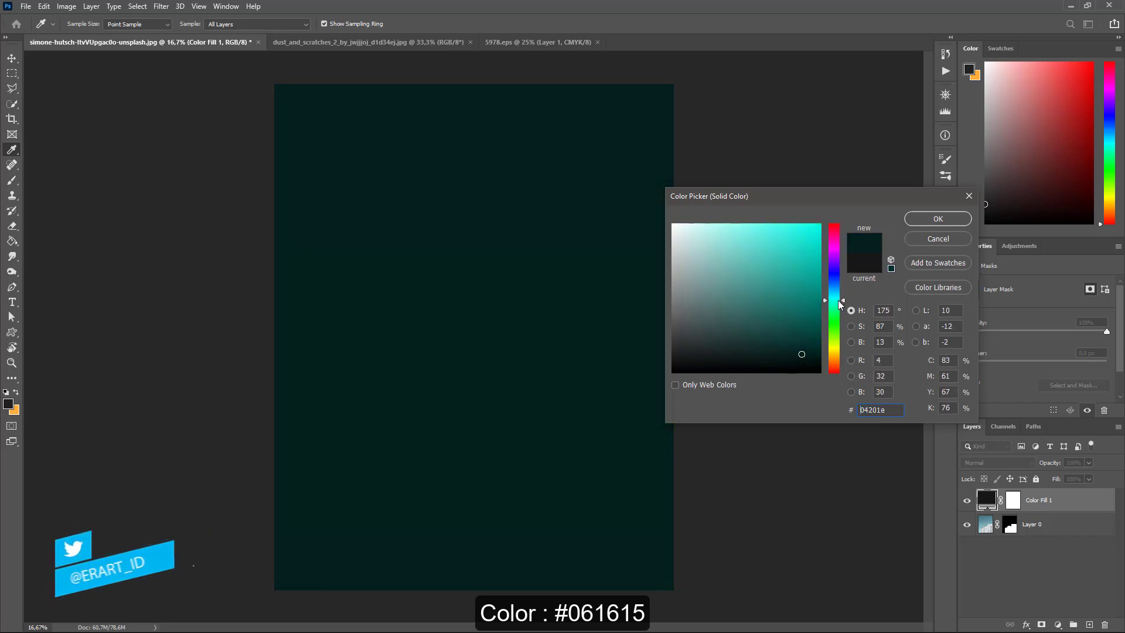
left_click_drag(799, 356, 783, 360)
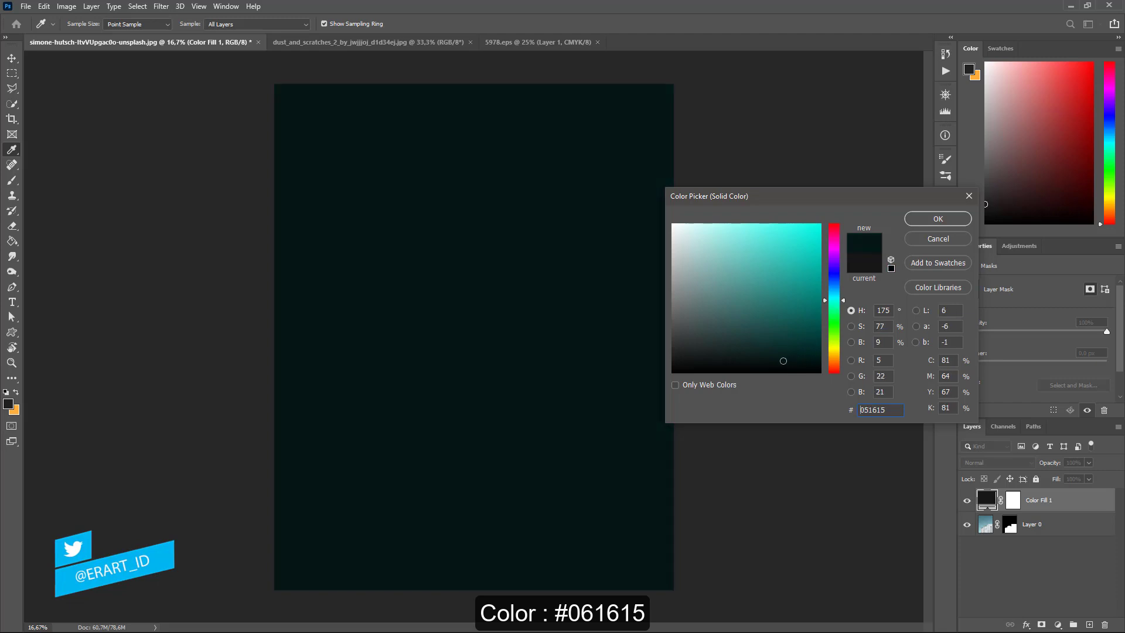
type("061615")
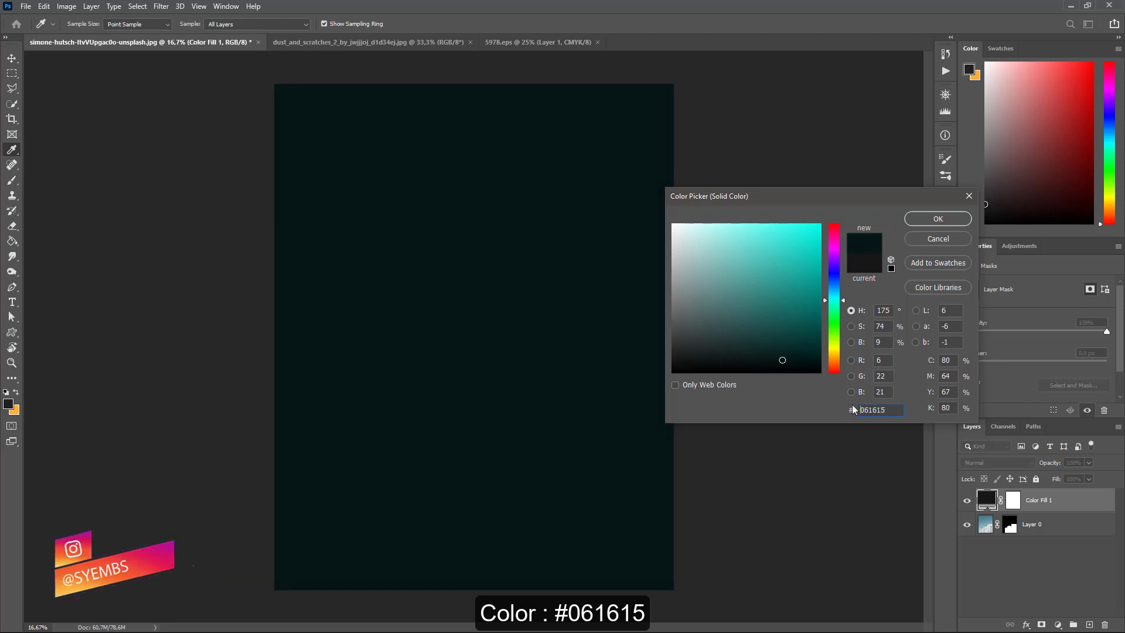
left_click(933, 223)
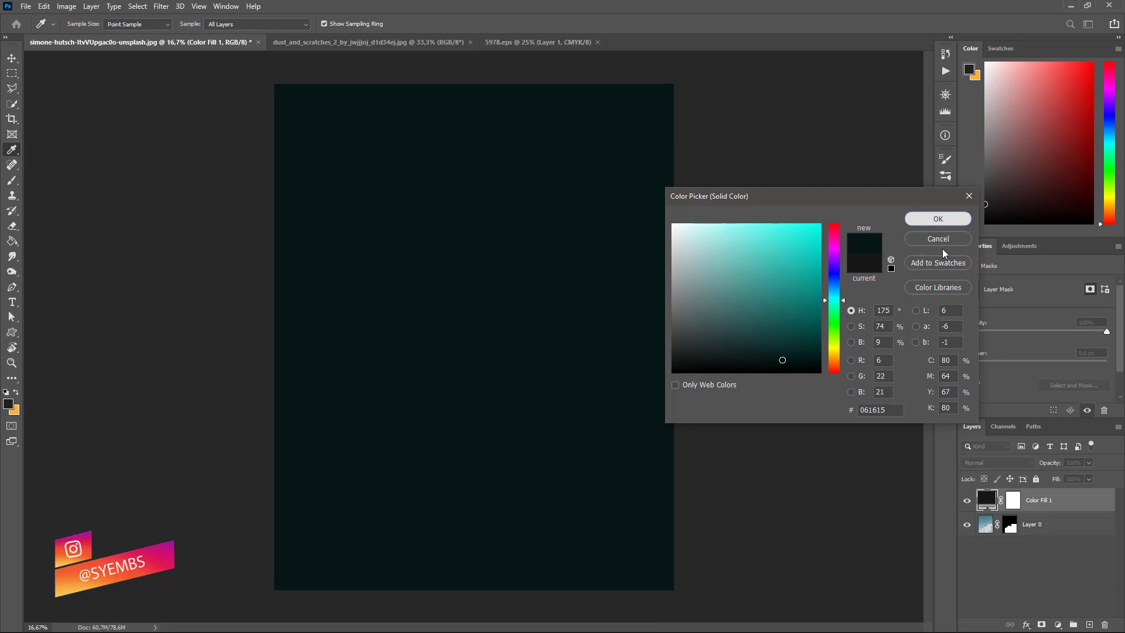
left_click_drag(985, 503, 986, 541)
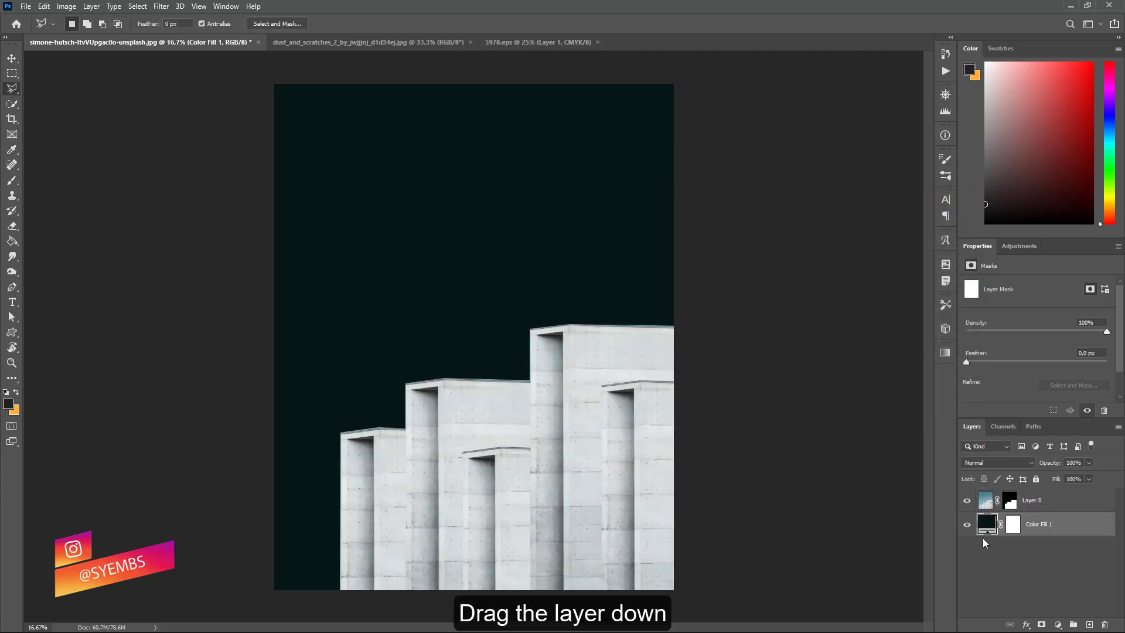
Step: Add a Brightness/Contrast layer clipped to Layer 0 with brightness -150 and contrast 100
left_click(1037, 502)
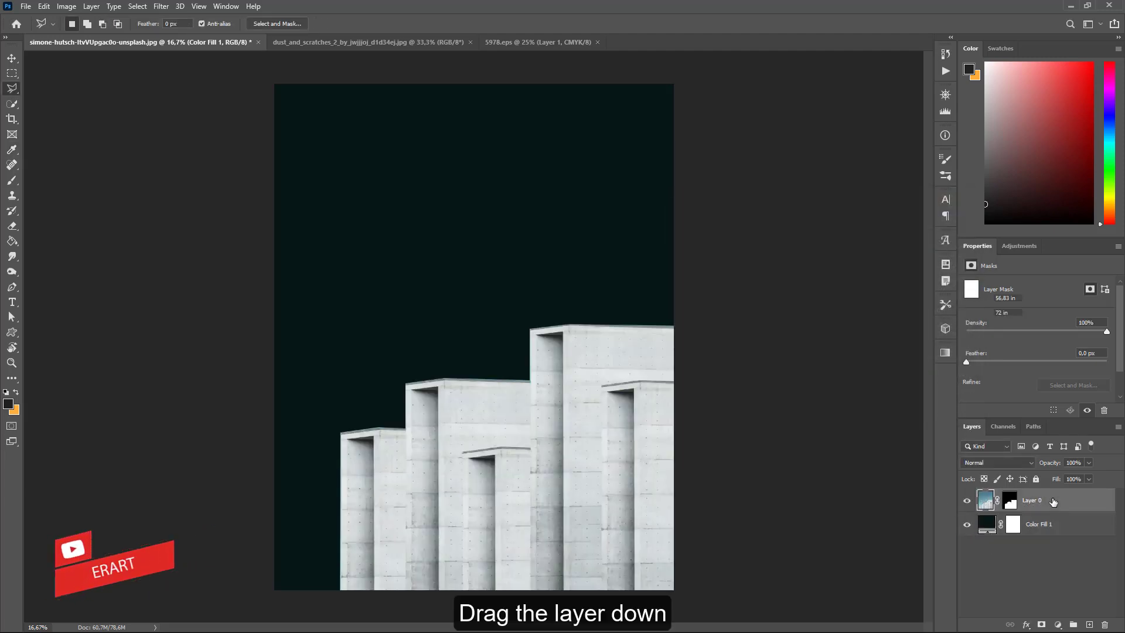
left_click(1057, 625)
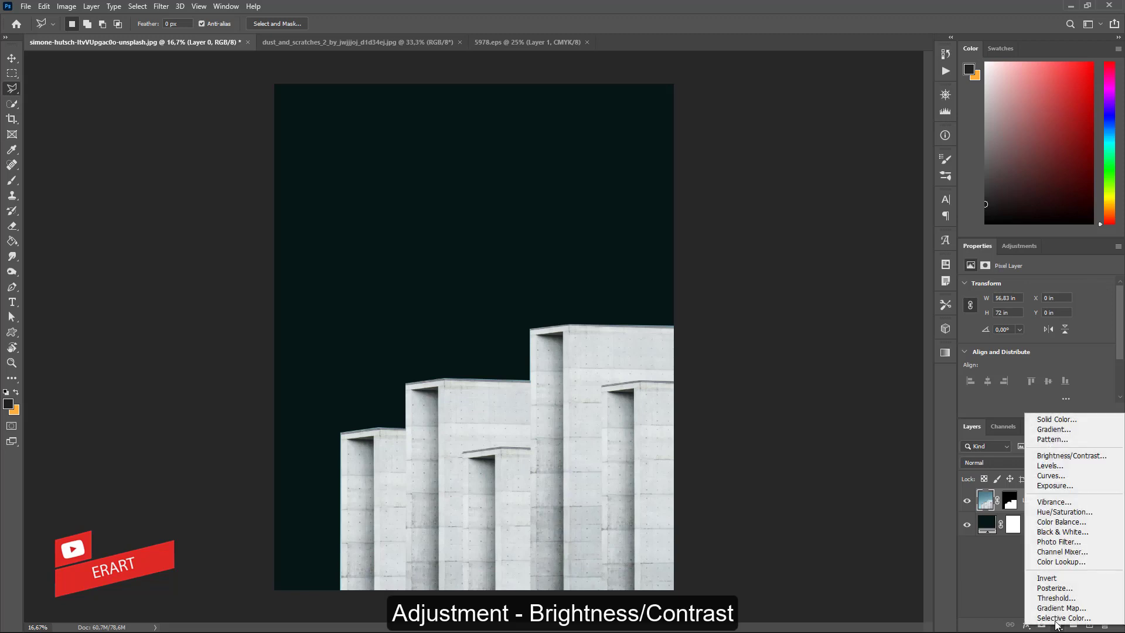
left_click(1063, 455)
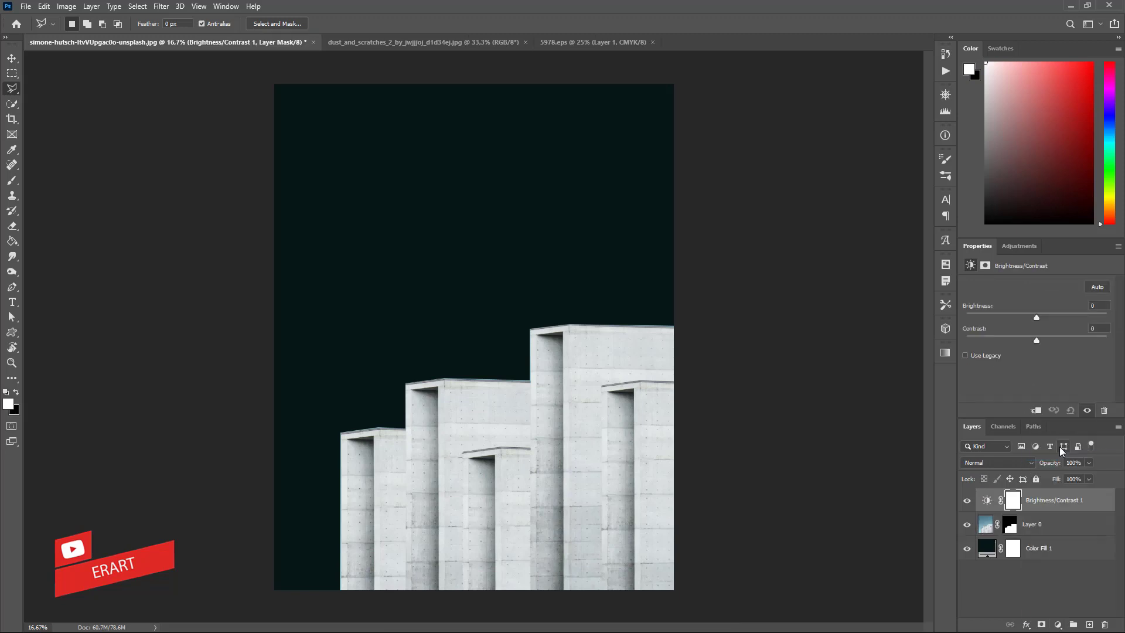
left_click(1034, 409)
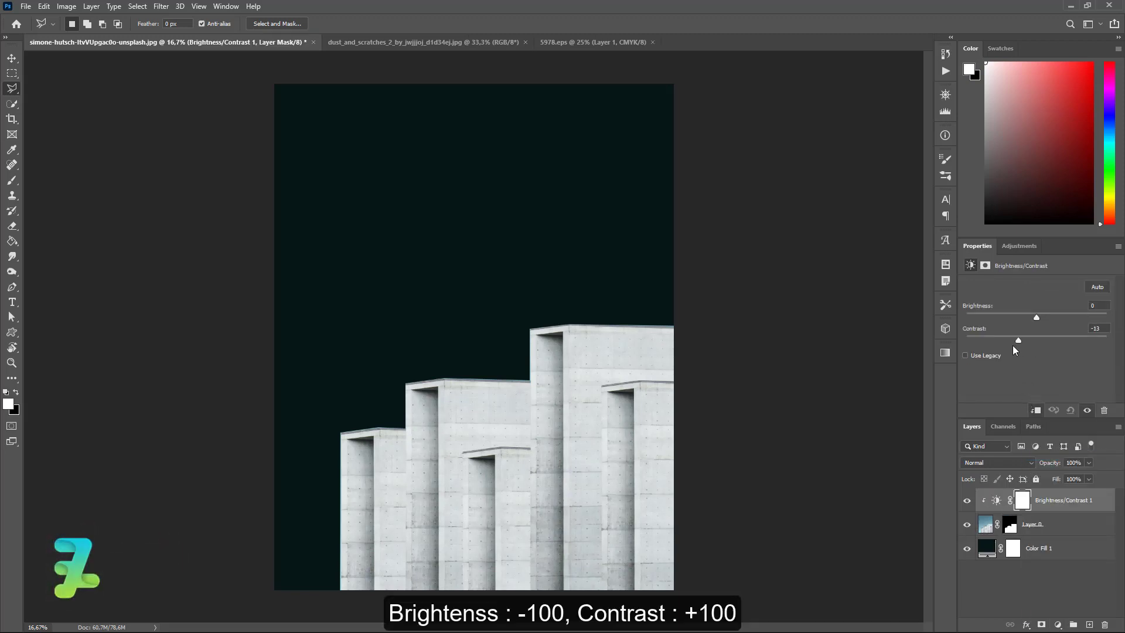
mouse_move(1010, 344)
left_mouse_down()
mouse_move(1019, 344)
mouse_move(1005, 319)
mouse_move(958, 335)
left_mouse_up()
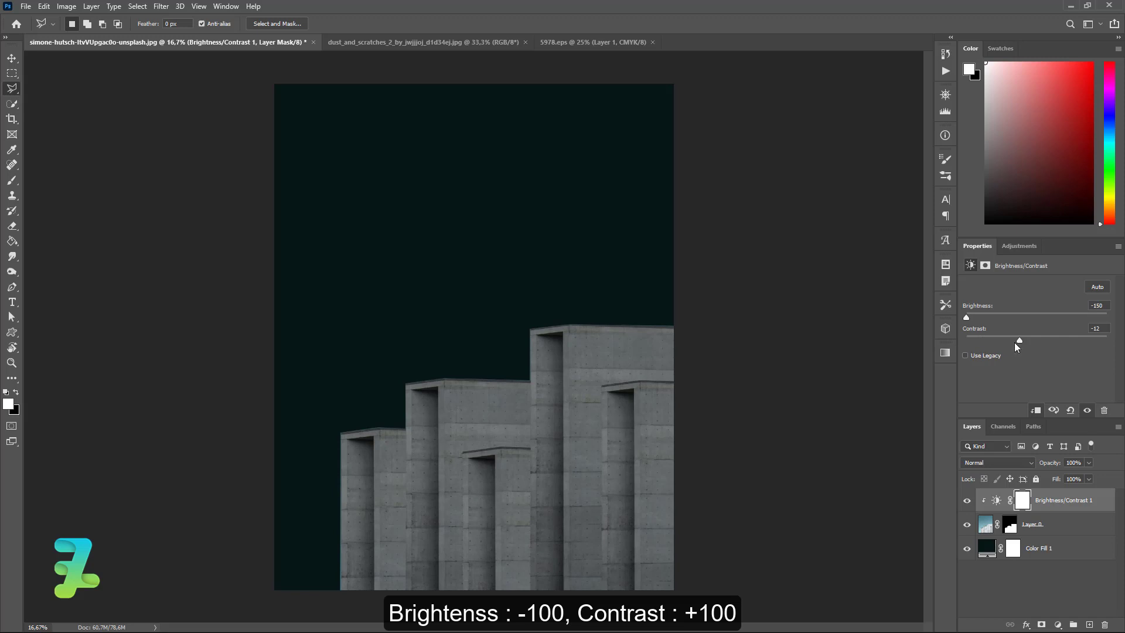
mouse_move(1044, 343)
left_mouse_down()
mouse_move(1098, 345)
mouse_move(1074, 346)
left_mouse_up()
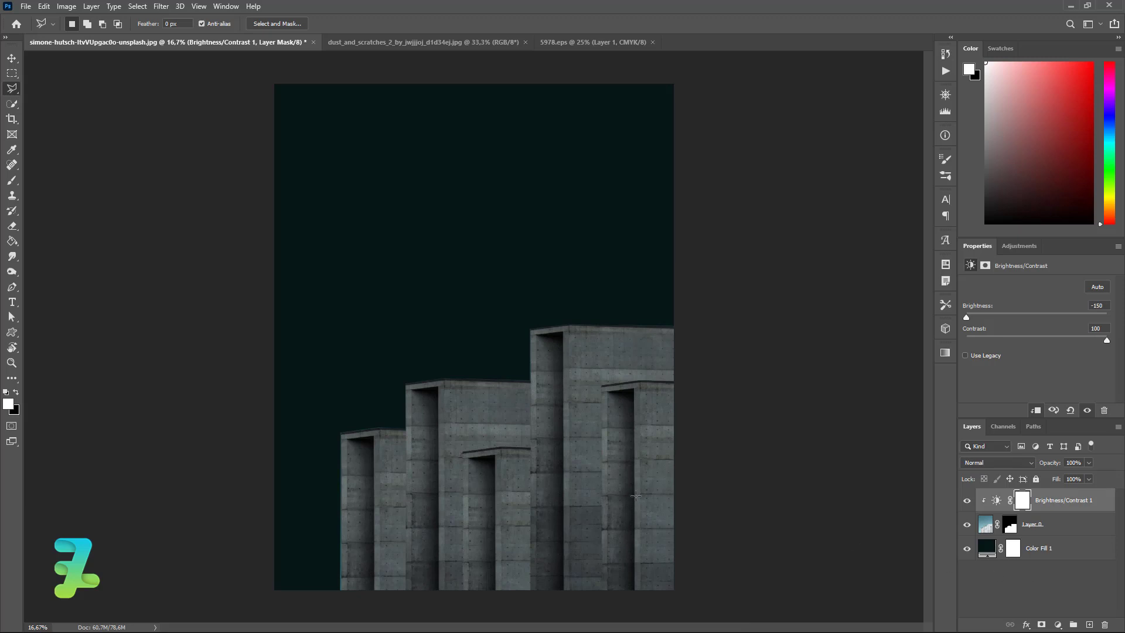
left_click(1010, 526)
Step: Zoom in and lasso the untidy strip along the leftmost building's edge
key("ctrl+equal")
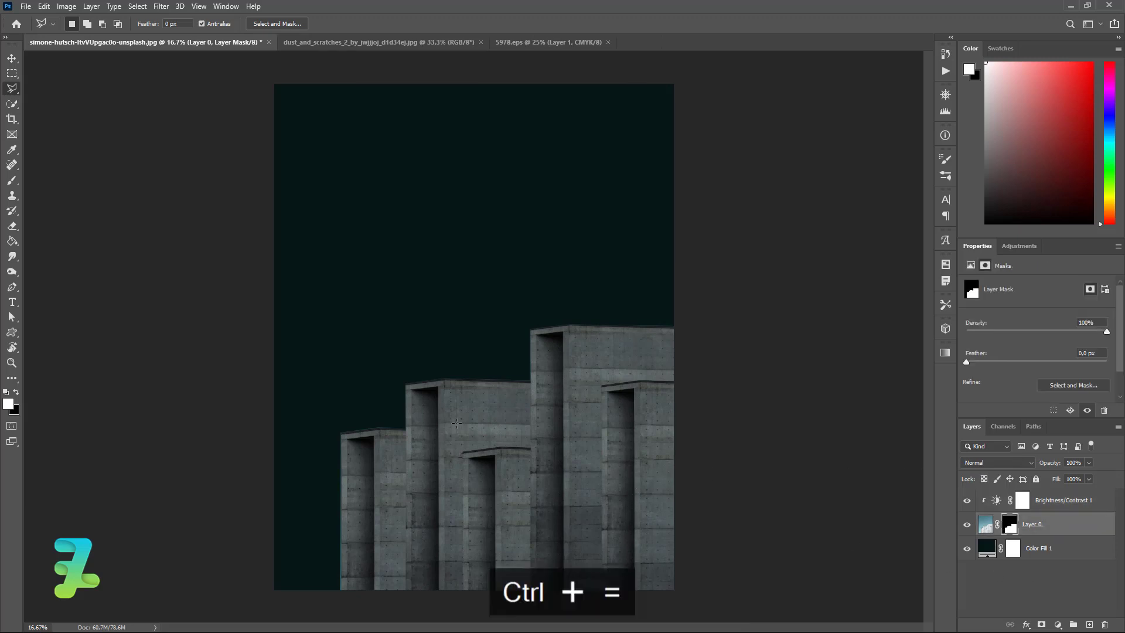
key("ctrl+equal")
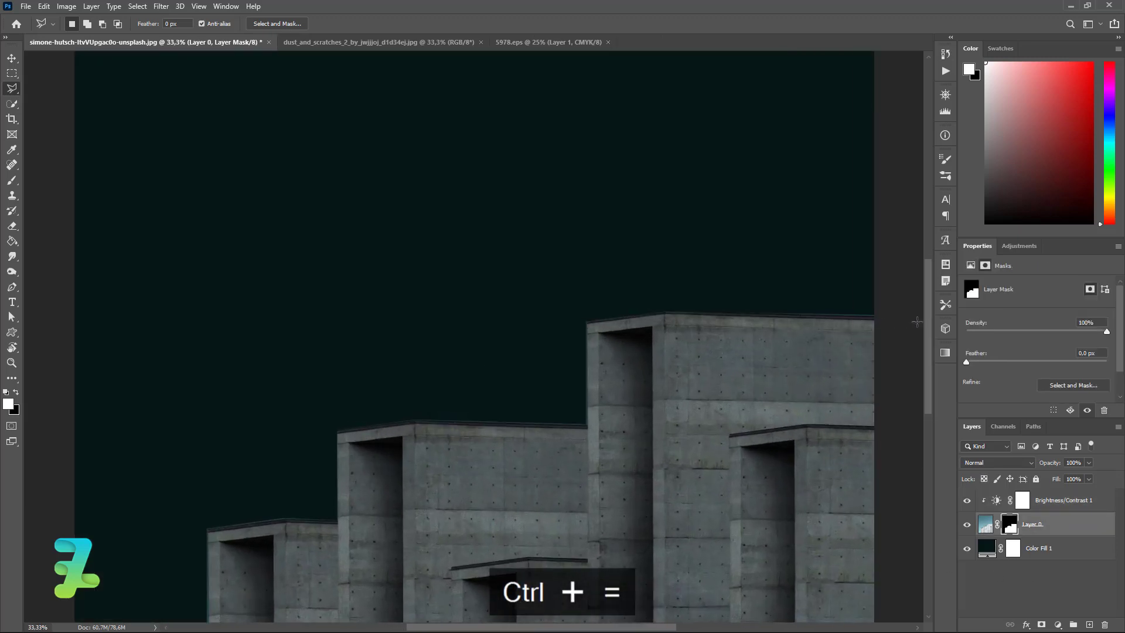
scroll(916, 416, "down", 5)
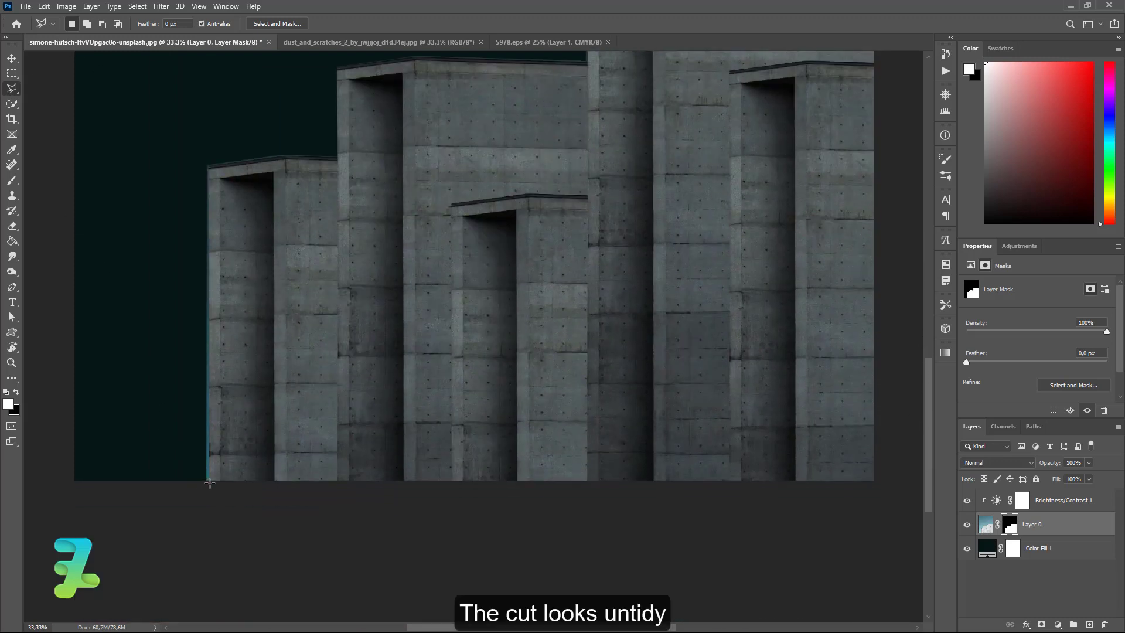
key("x")
left_click(208, 480)
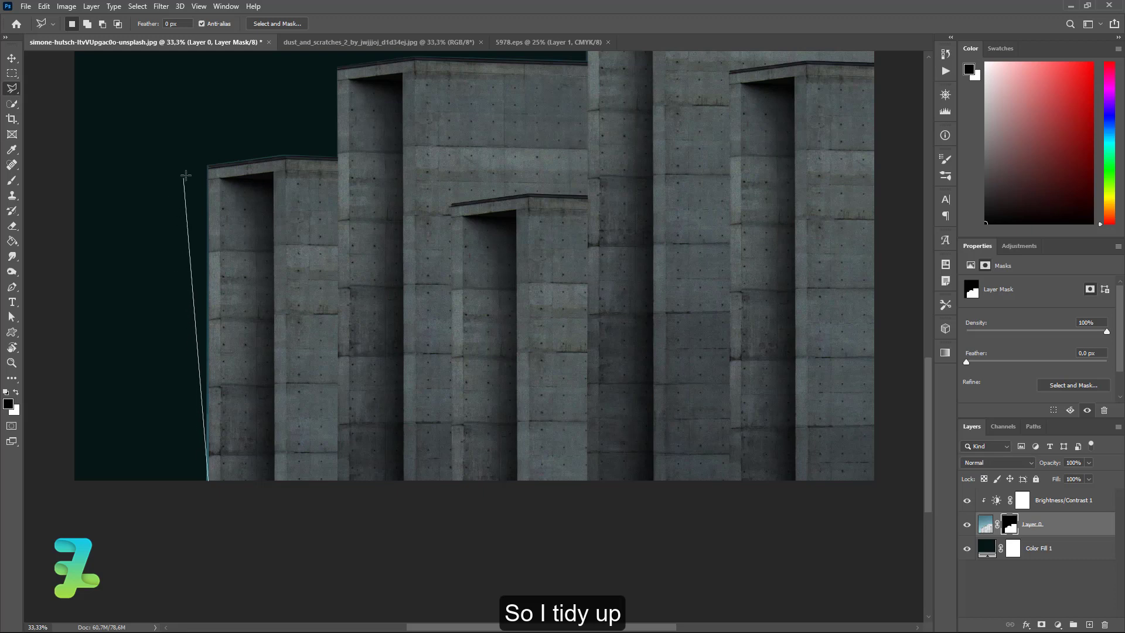
left_click(208, 153)
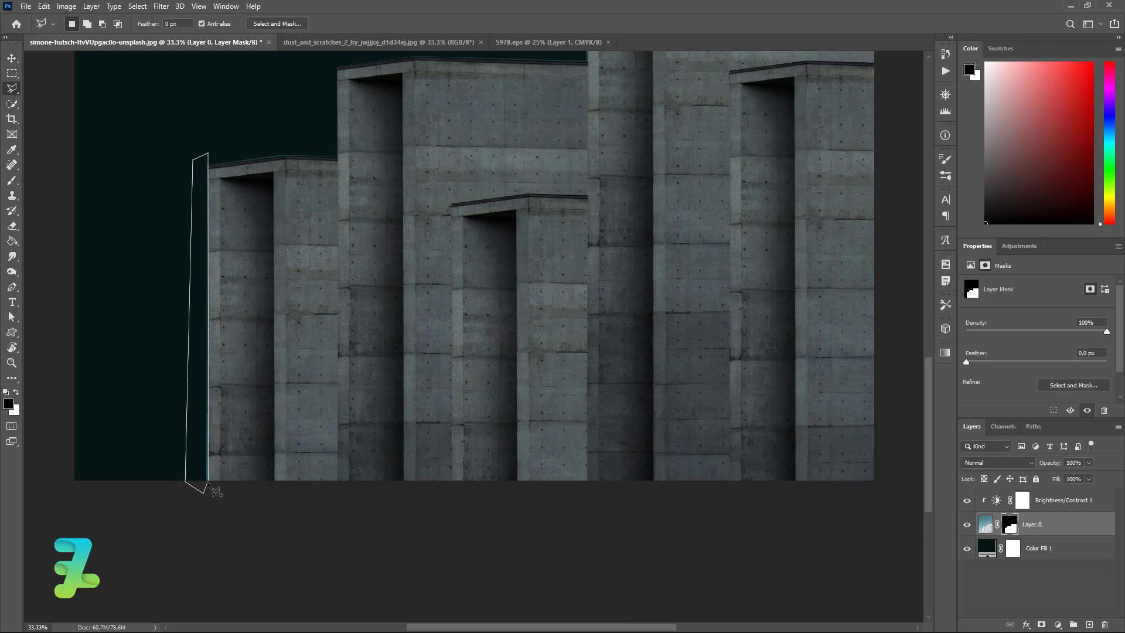
left_click(208, 482)
Step: Set up a black mask brush at 100% opacity and clear the selection
left_click(16, 182)
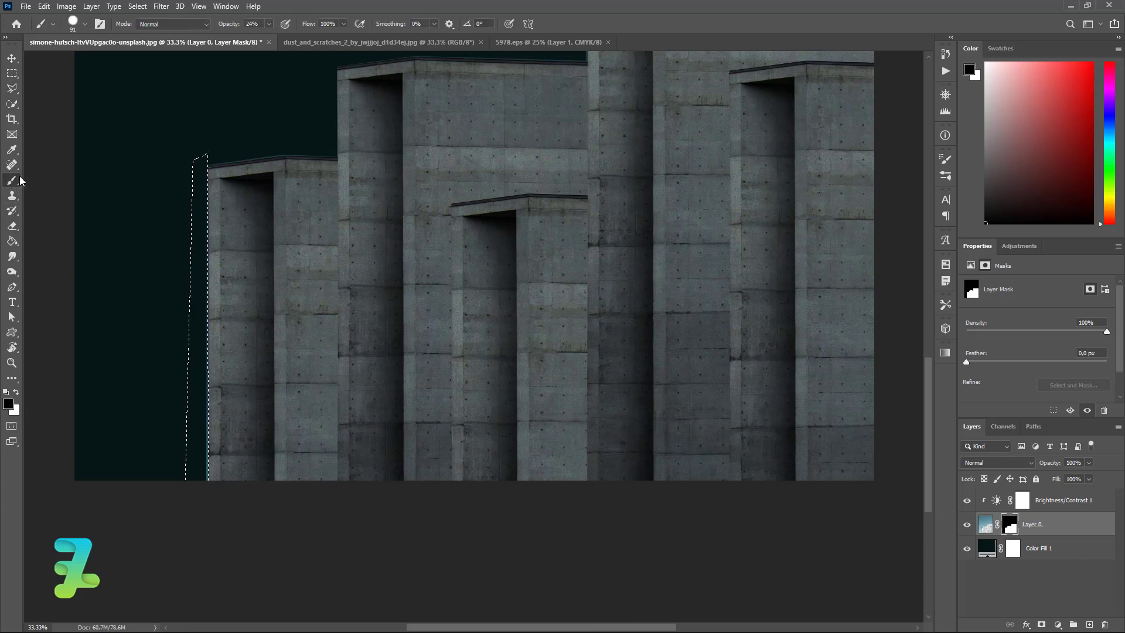
left_click(85, 24)
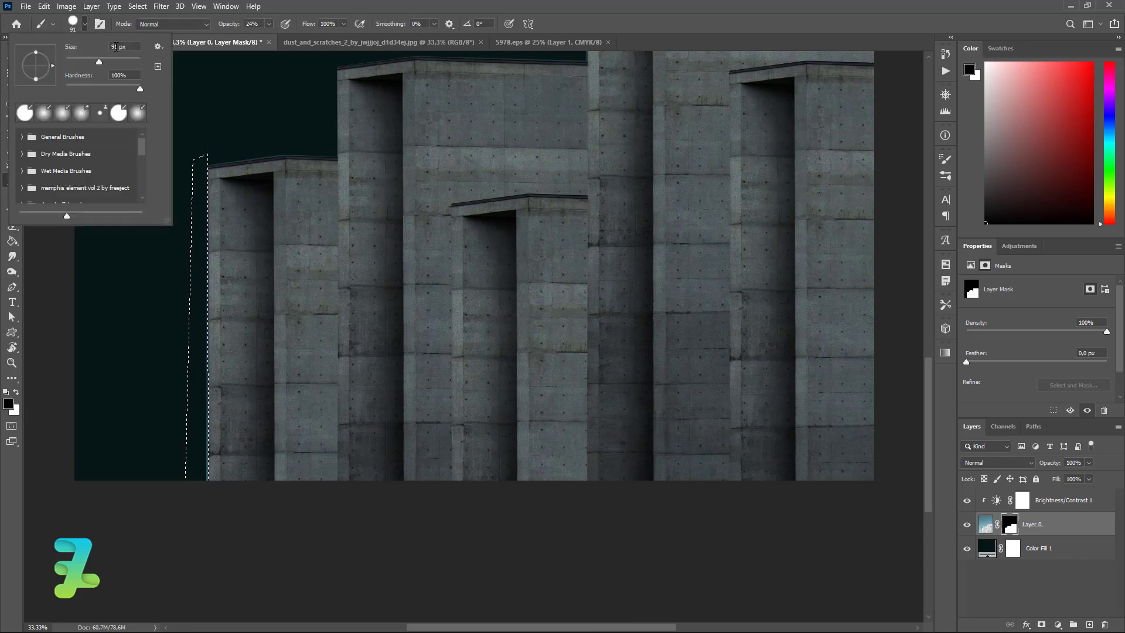
type("9")
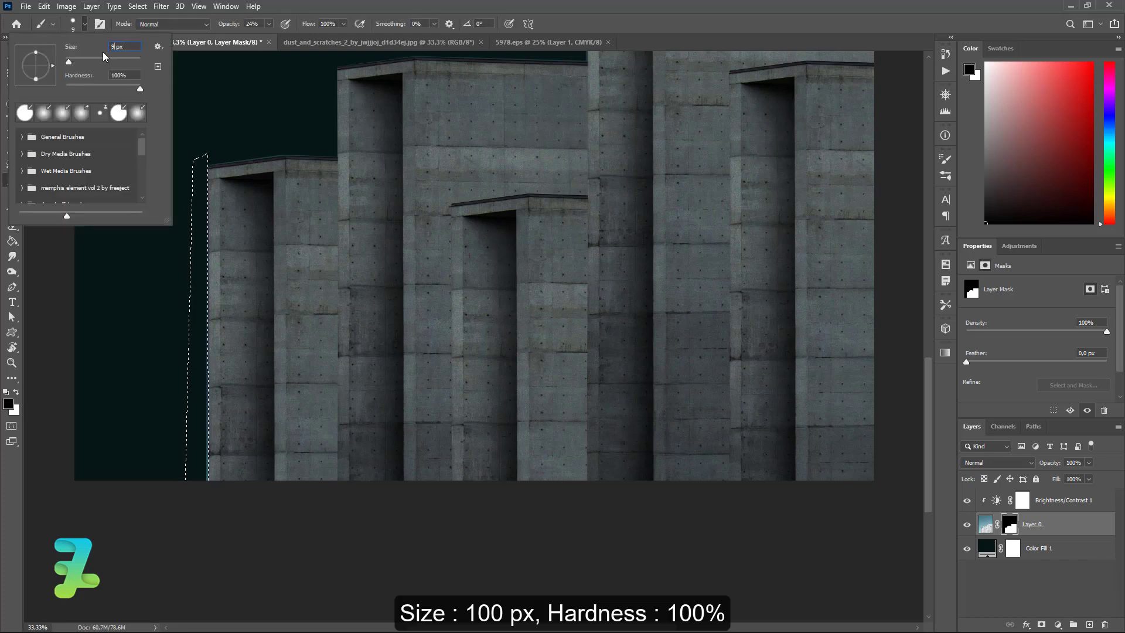
type("00")
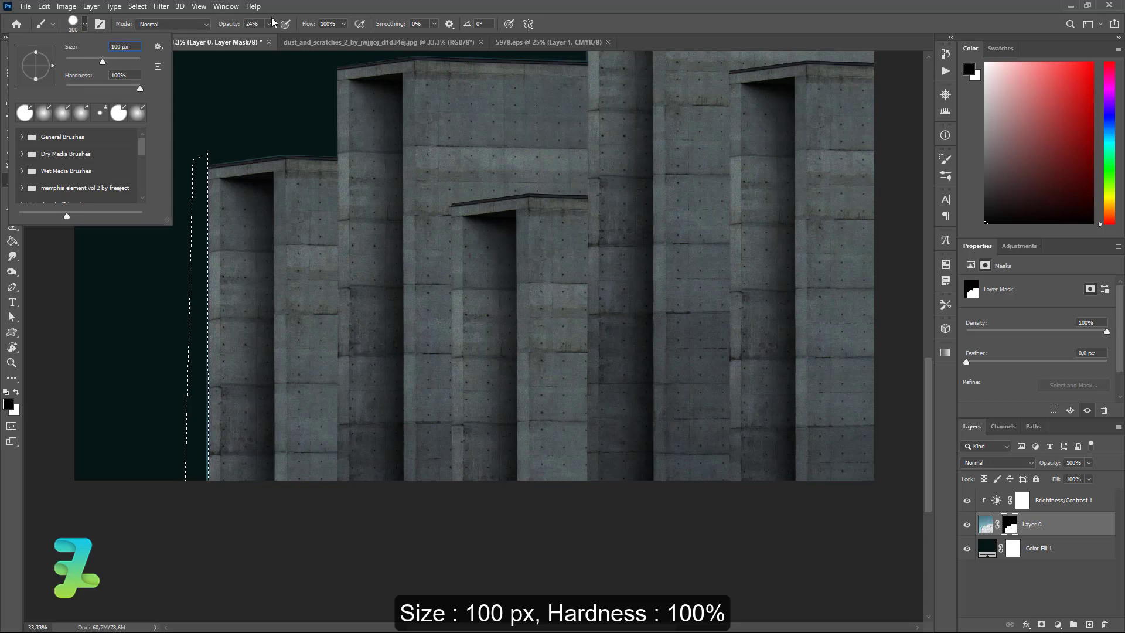
left_click(270, 23)
left_click_drag(269, 37, 313, 36)
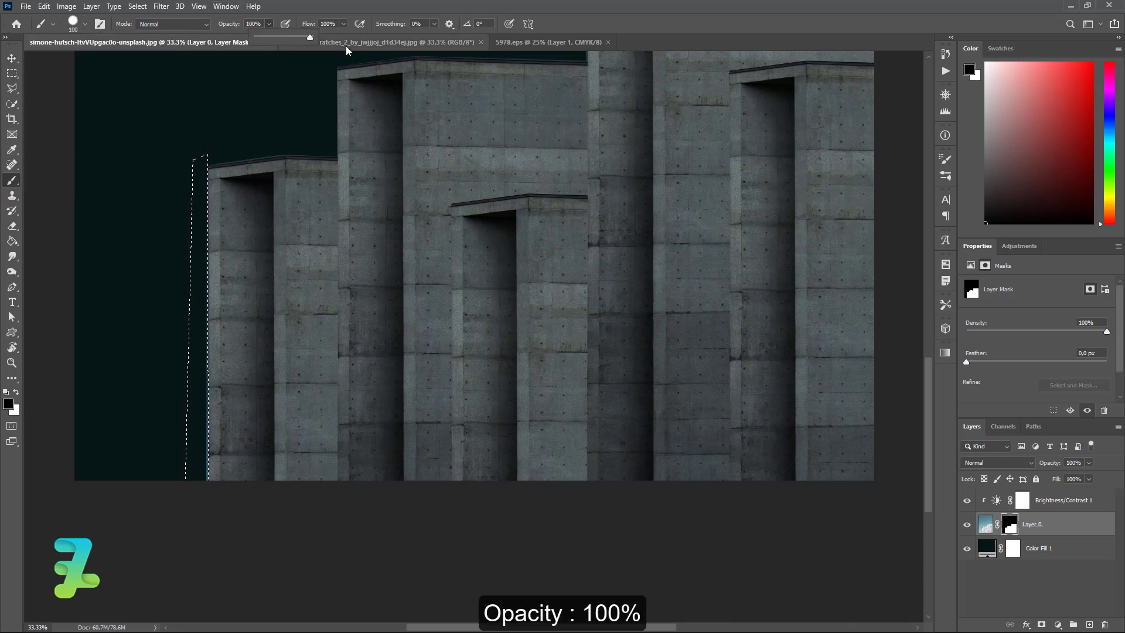
left_click(8, 403)
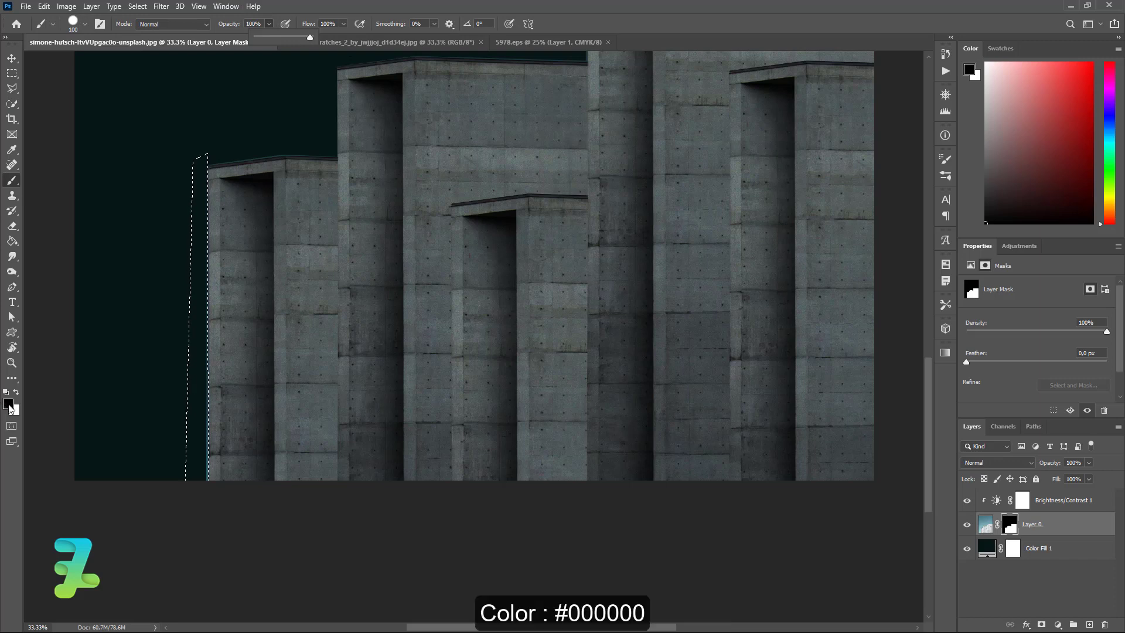
left_click(932, 220)
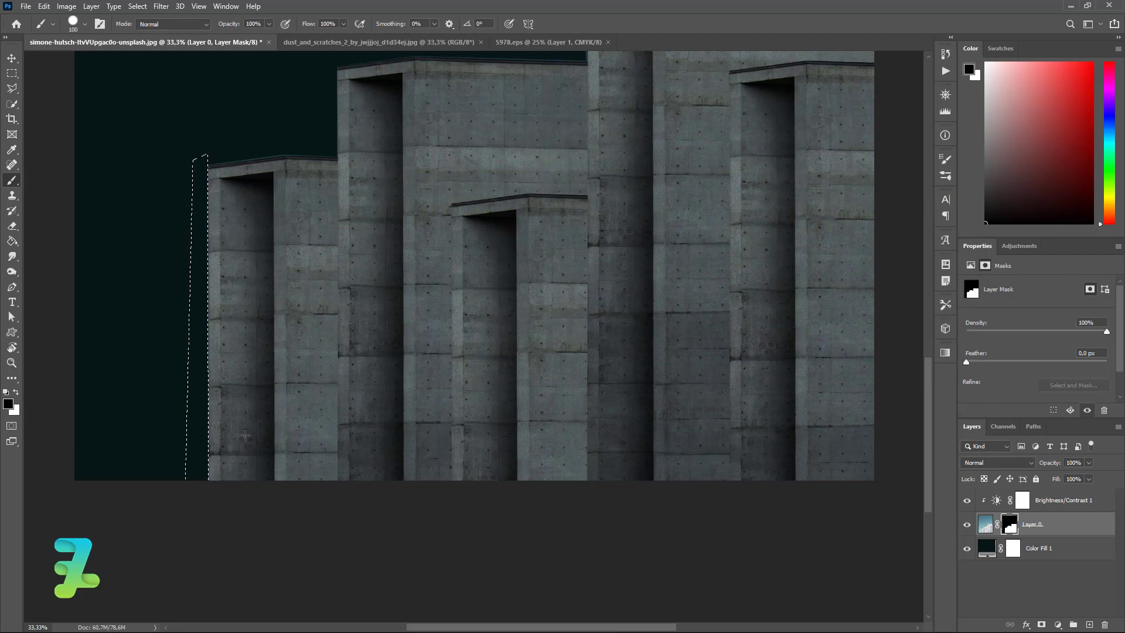
key("ctrl+d")
Step: Mask out the leftover sky above the left building's roof
left_click(12, 88)
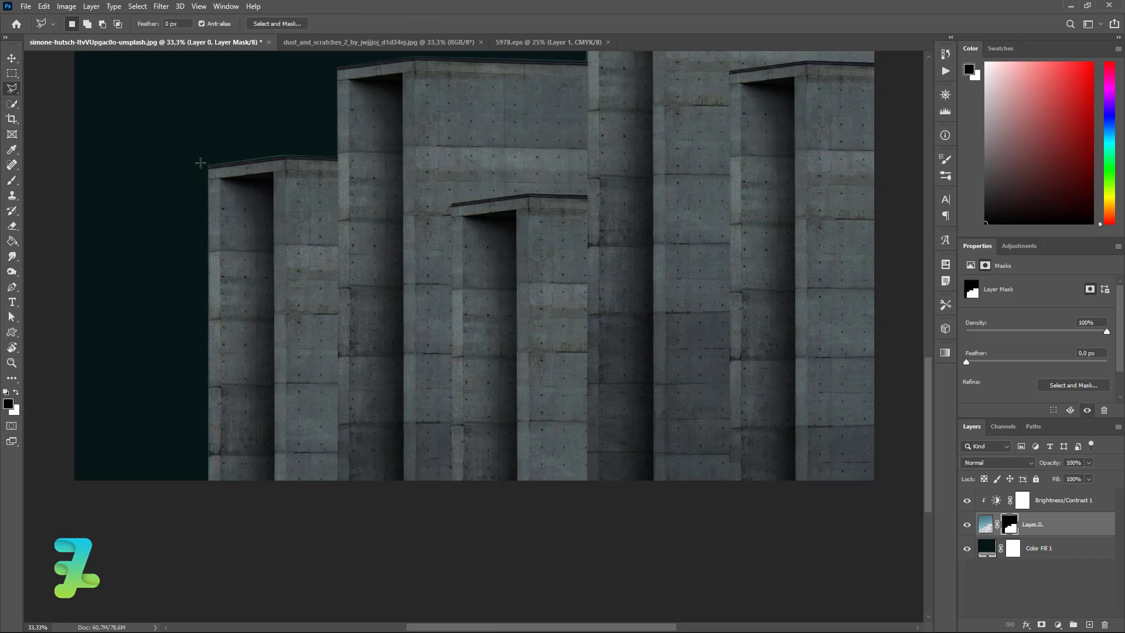
left_click(205, 166)
left_click(286, 156)
left_click(336, 120)
left_click(225, 137)
left_click(206, 165)
left_click(12, 180)
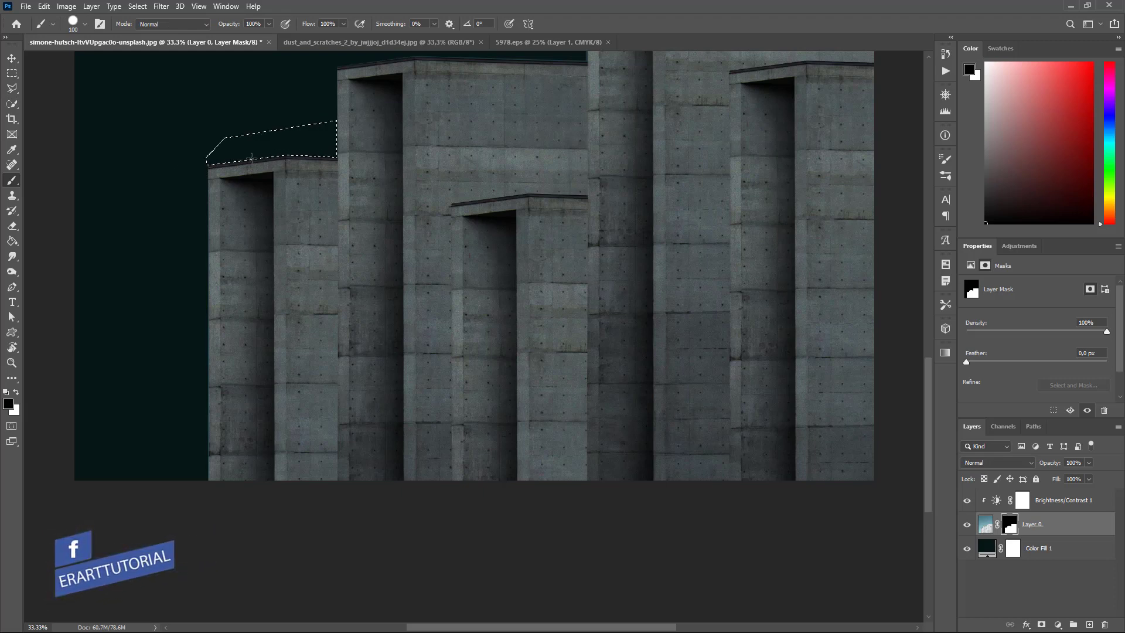
key("ctrl+d")
left_click_drag(928, 368, 928, 299)
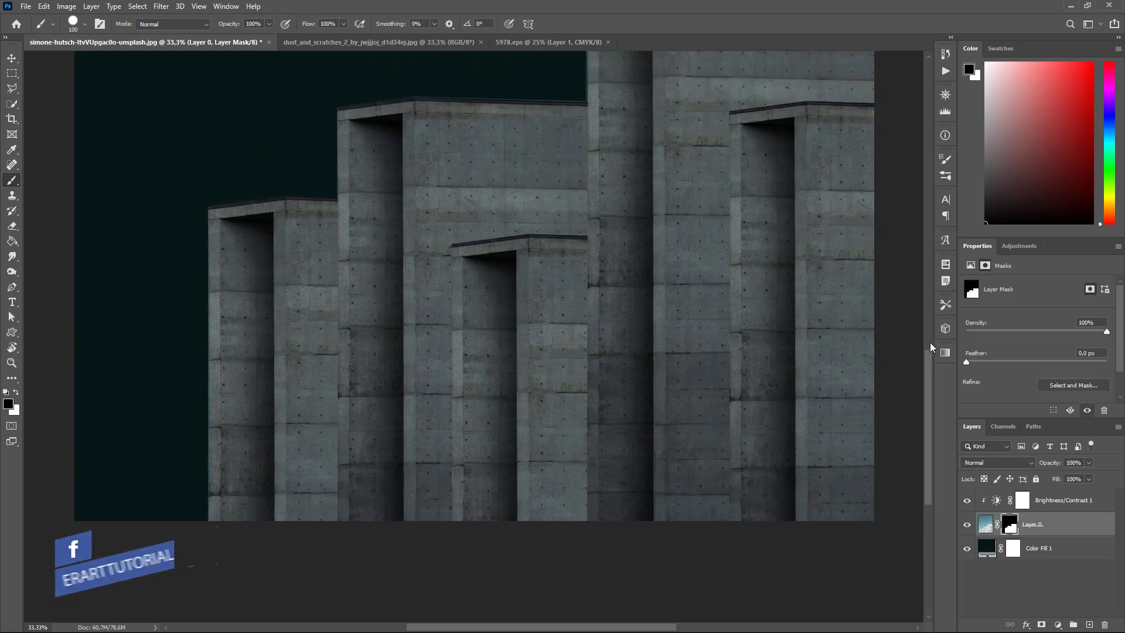
Step: Mask out the sky remaining above the tallest building's roof
left_click(12, 87)
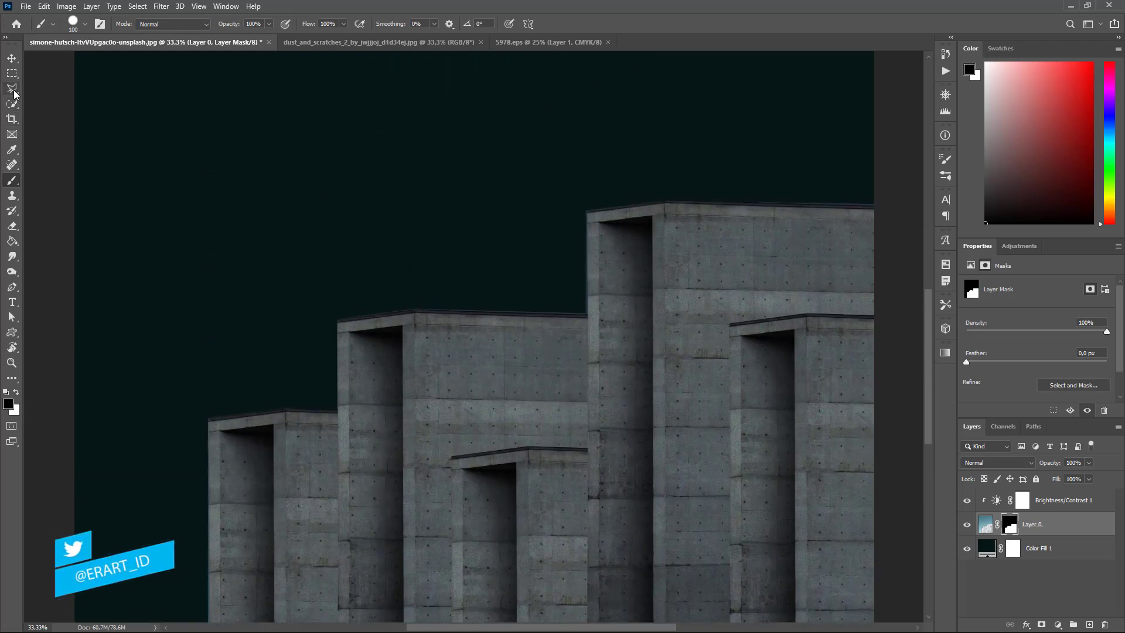
left_click(888, 204)
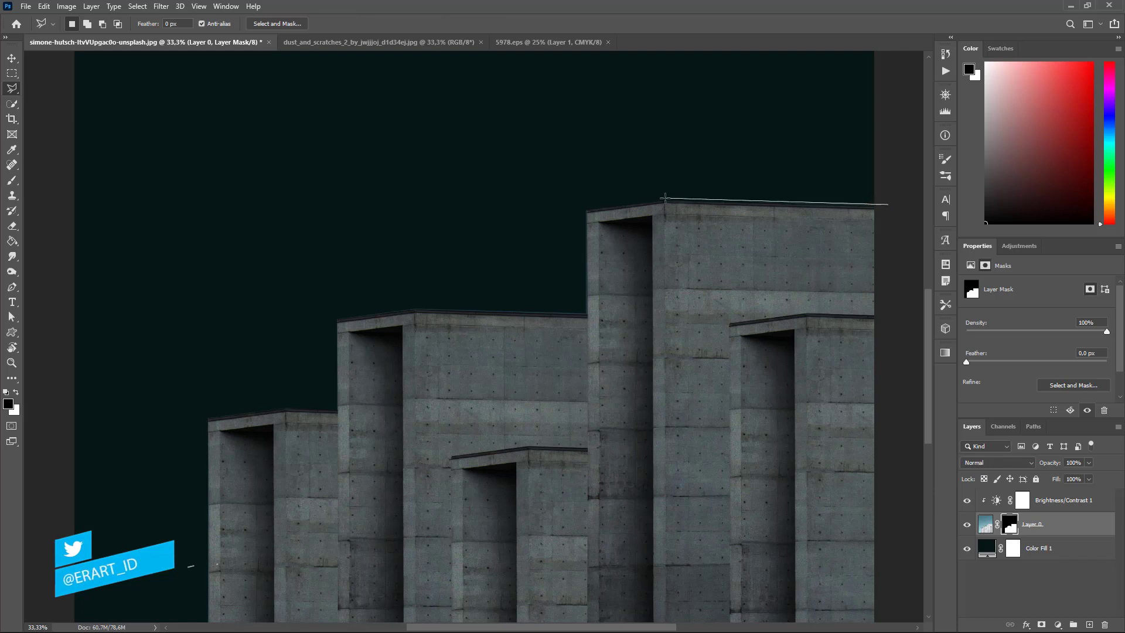
left_click(662, 199)
left_click(894, 169)
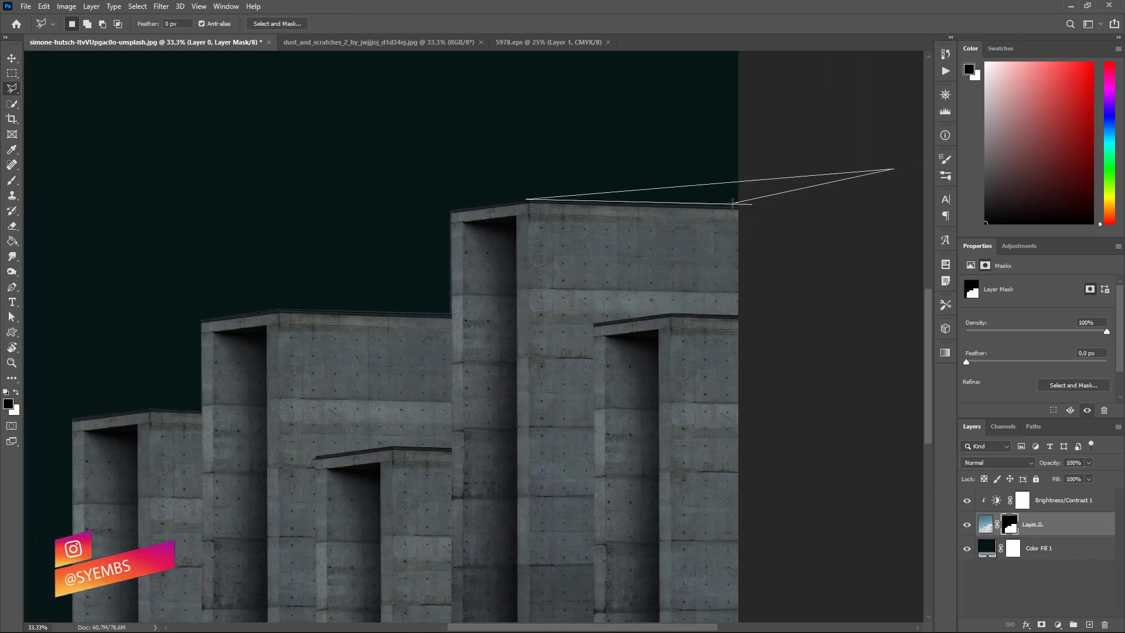
double_click(752, 204)
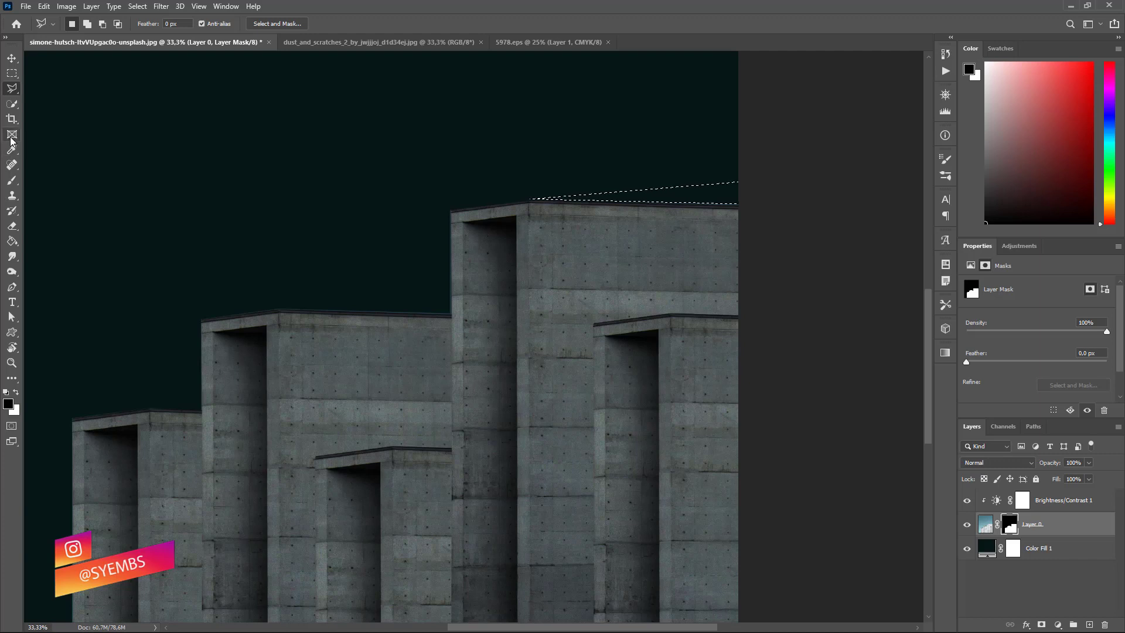
left_click(12, 180)
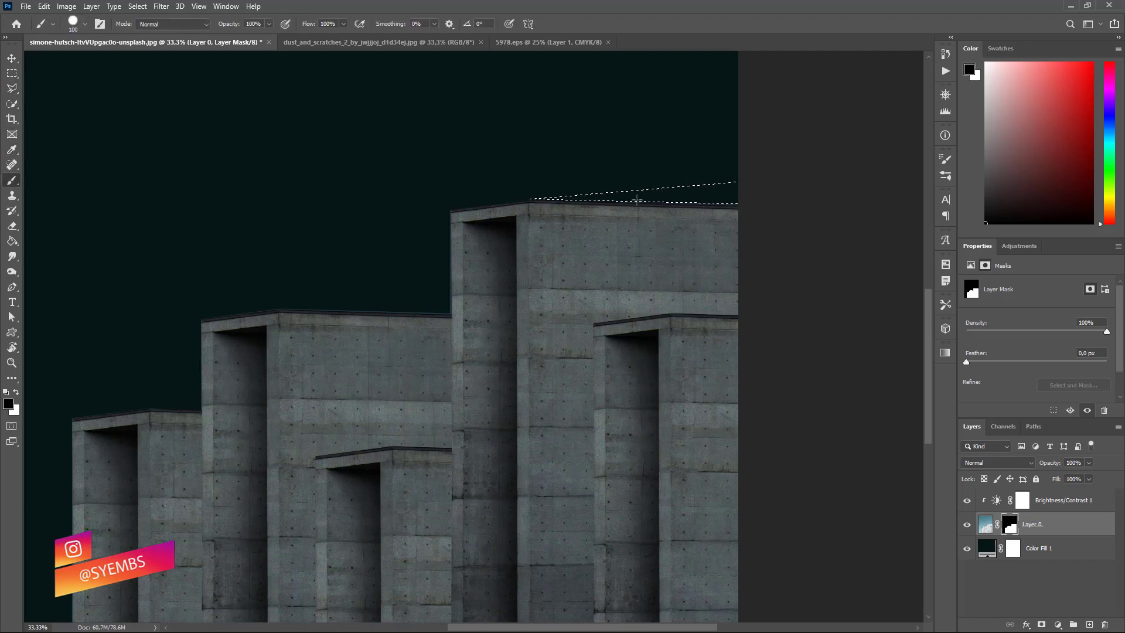
key("ctrl+d")
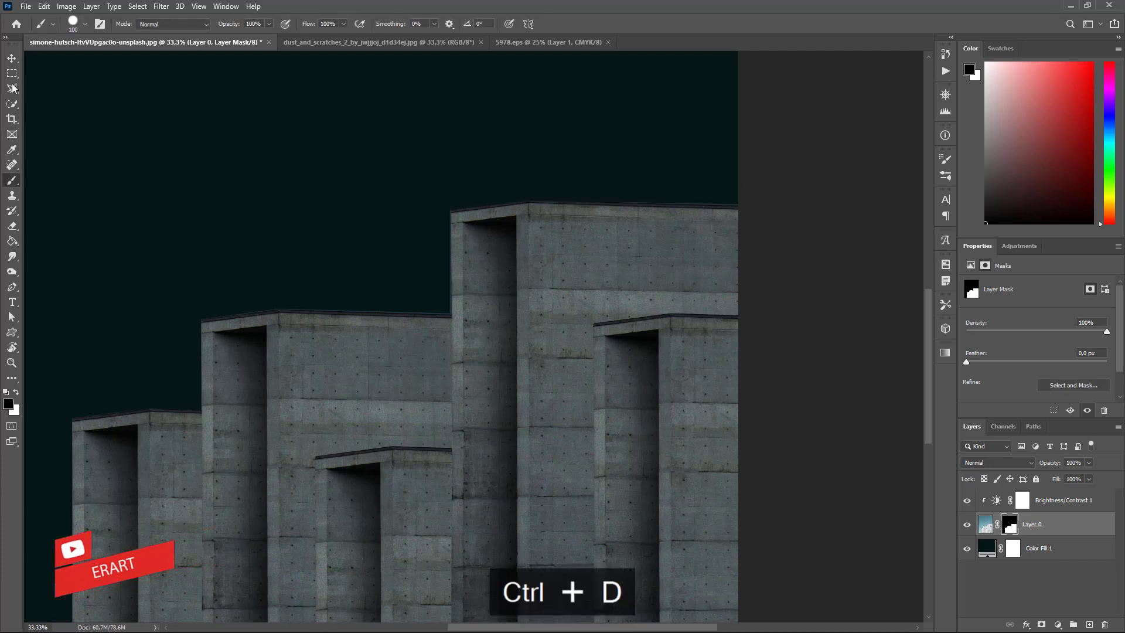
Step: Paint out the thin sky sliver along the tall roof's edge, then zoom out
left_click(11, 88)
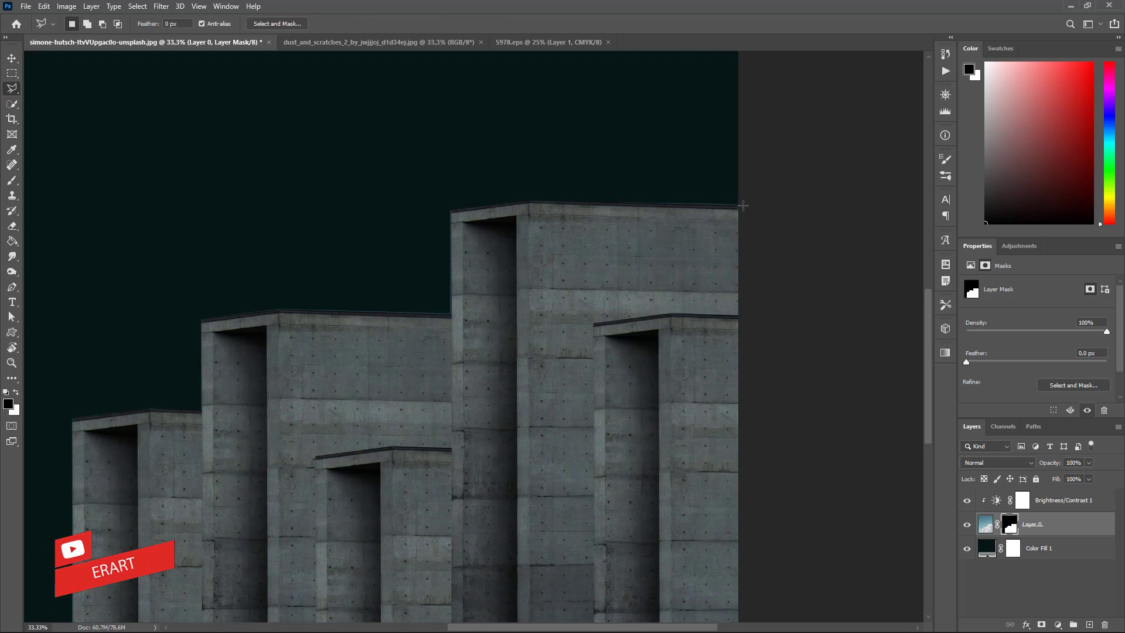
left_click(739, 205)
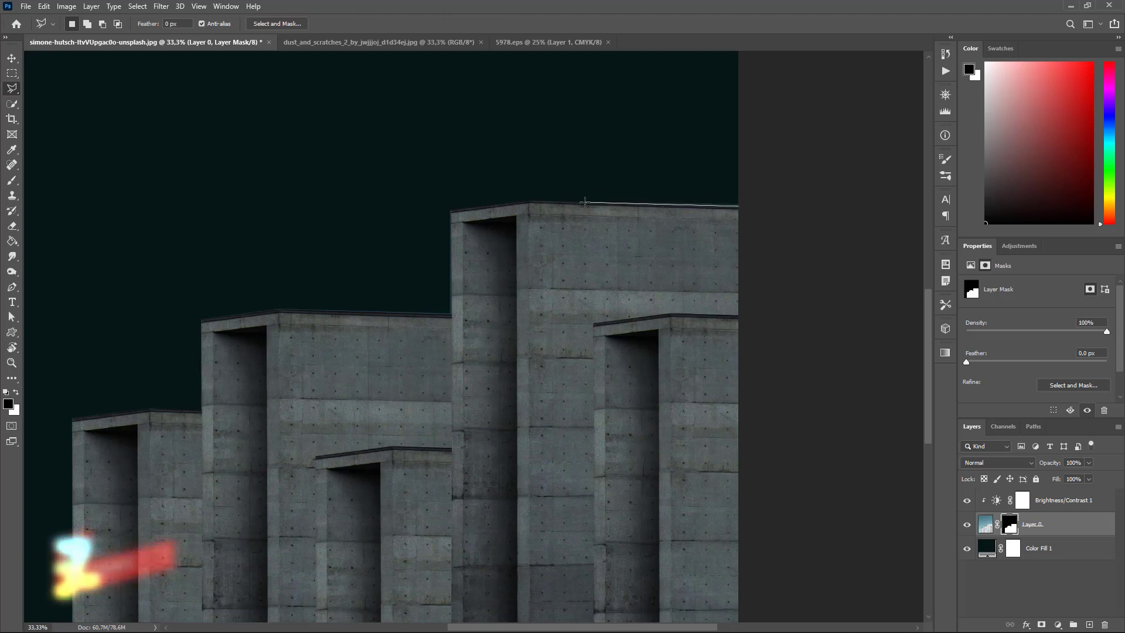
left_click(586, 202)
left_click(741, 190)
left_click(739, 205)
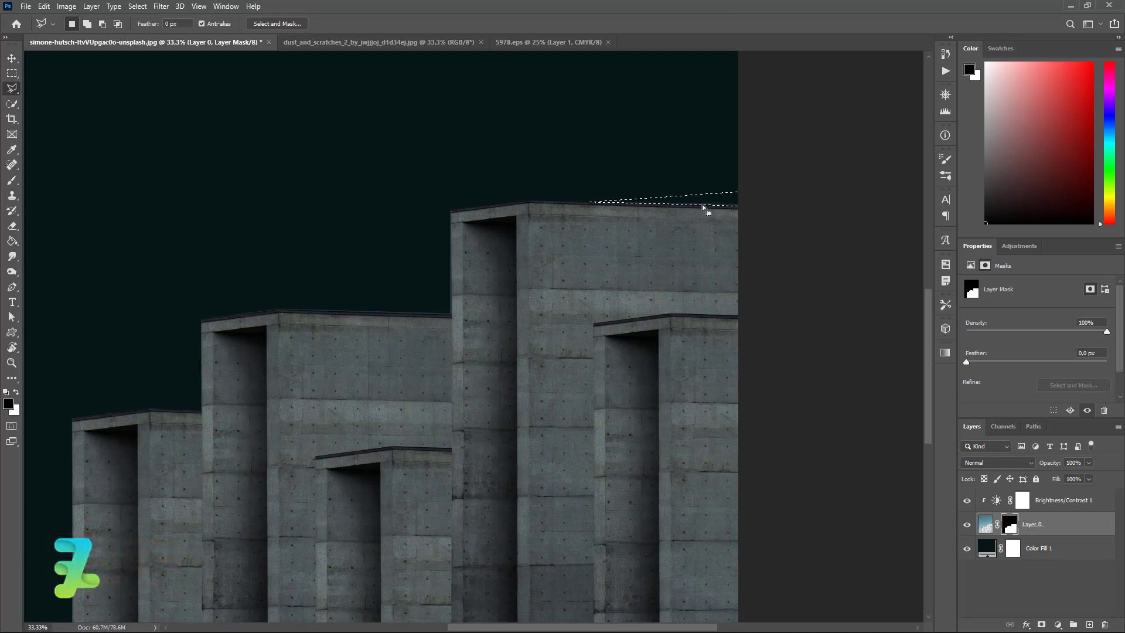
left_click(11, 180)
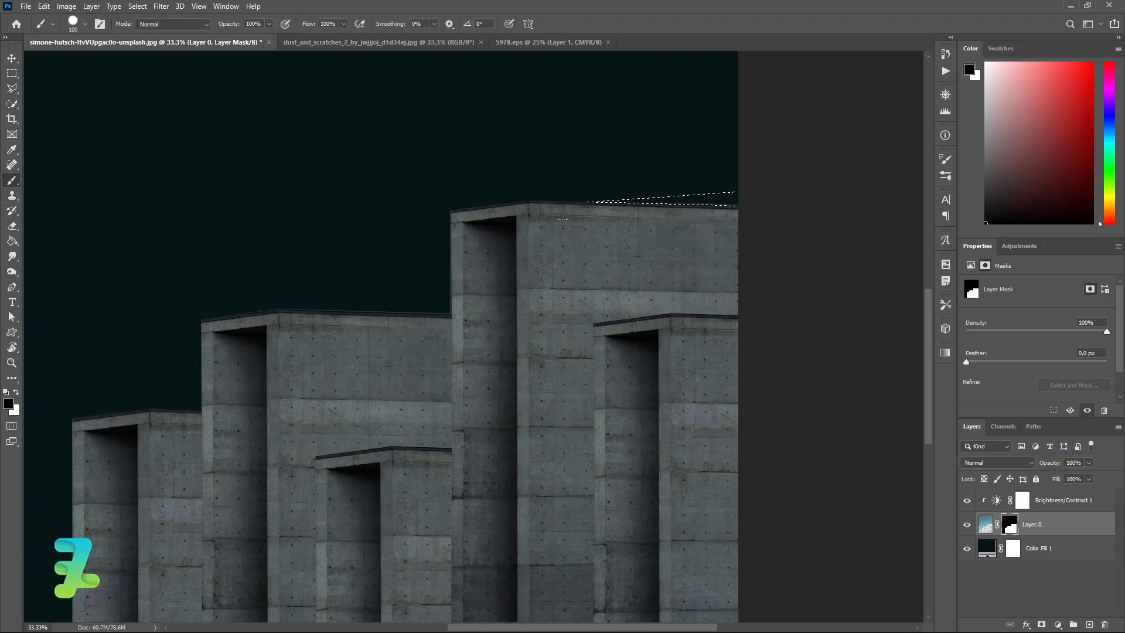
left_click_drag(589, 203, 725, 209)
key("ctrl+d")
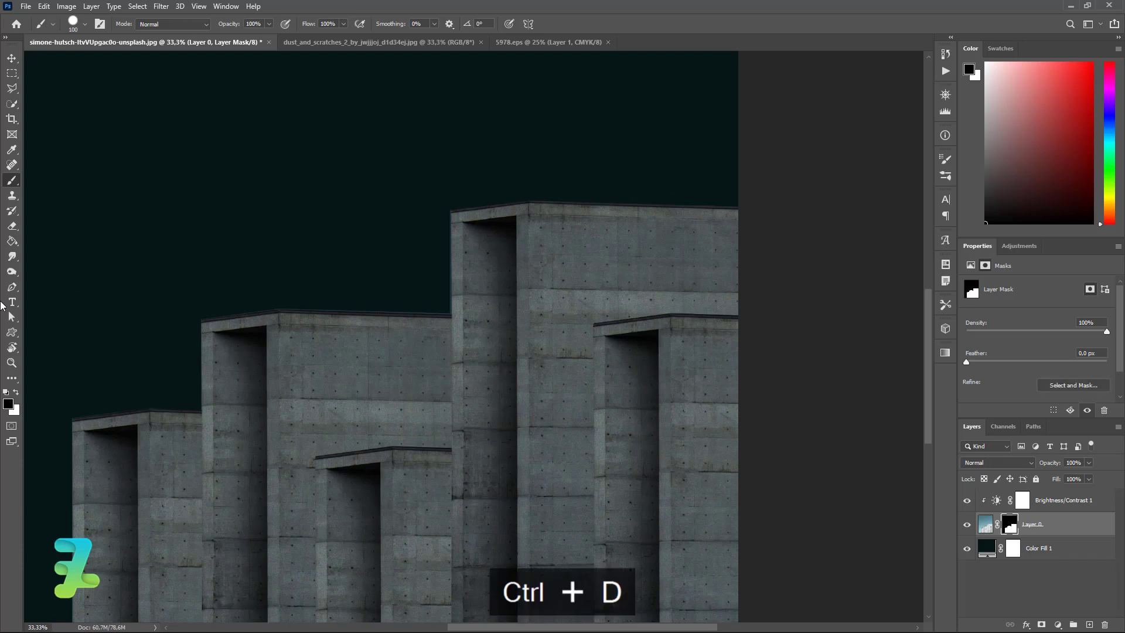
key("ctrl+minus")
key("ctrl+minus")
key("ctrl+minus")
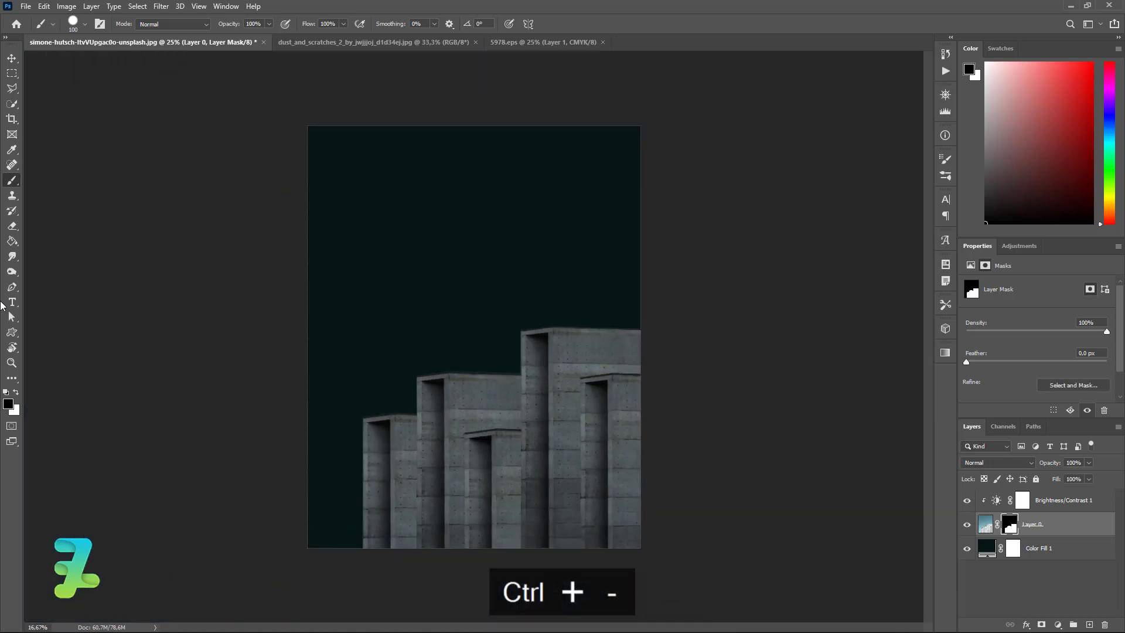
Step: Select the Ellipse tool with a solid orange #efa63e fill
key("ctrl+equal")
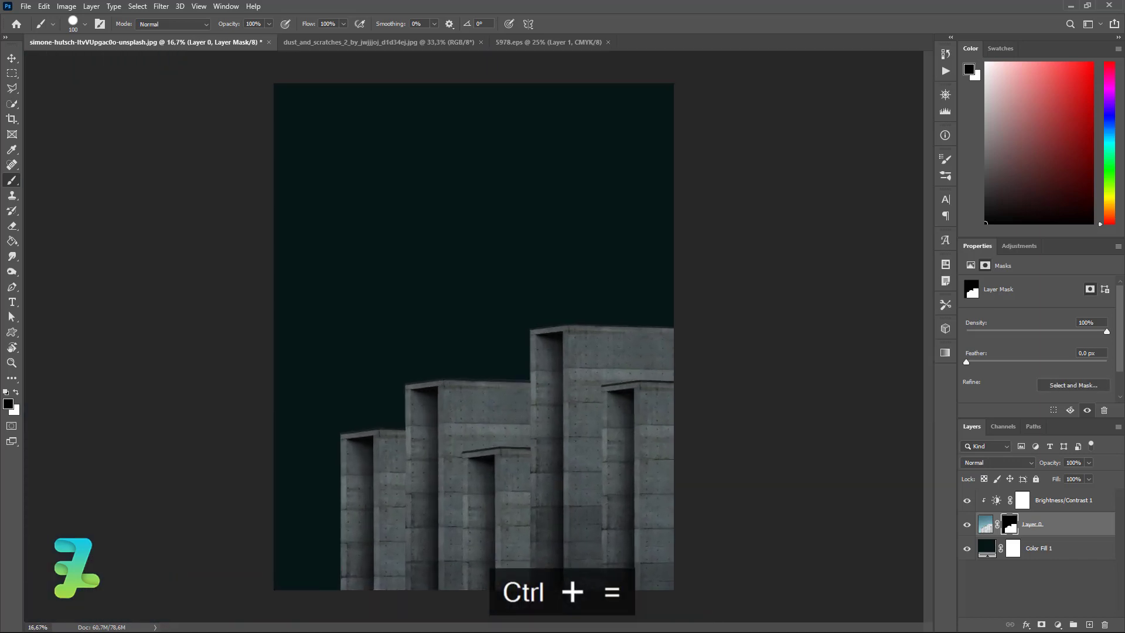
left_click(13, 334)
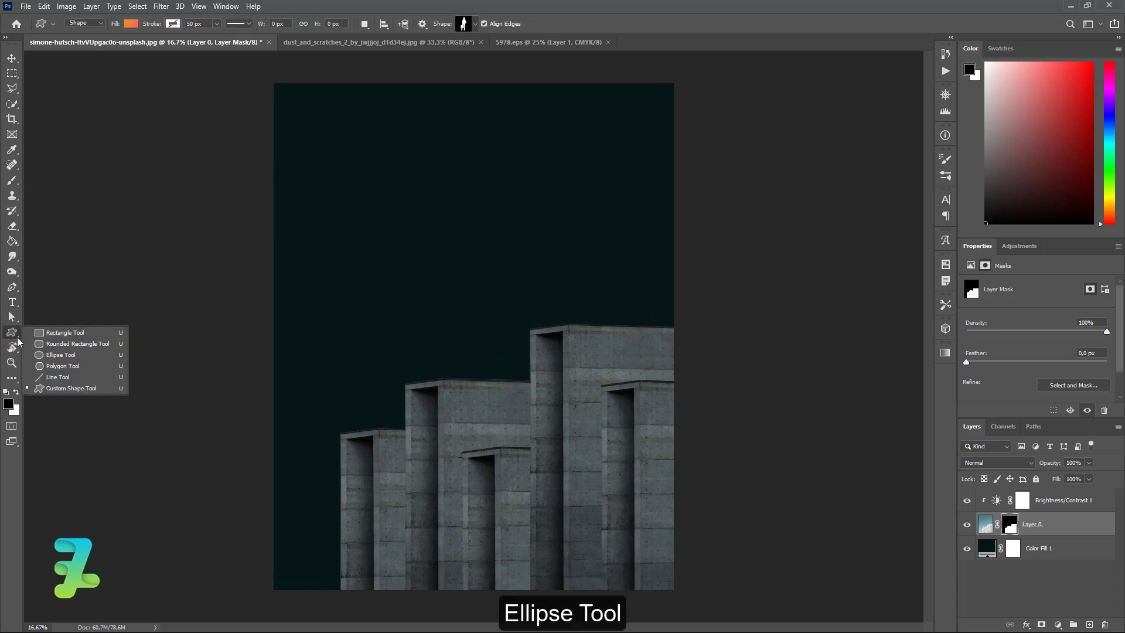
left_click(133, 24)
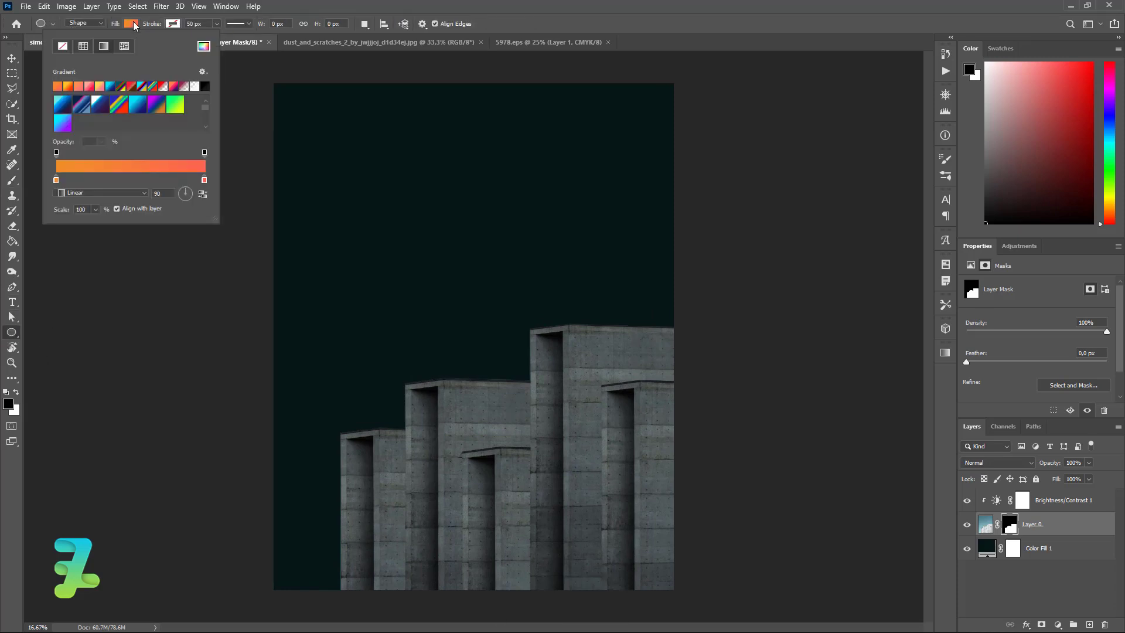
left_click(83, 46)
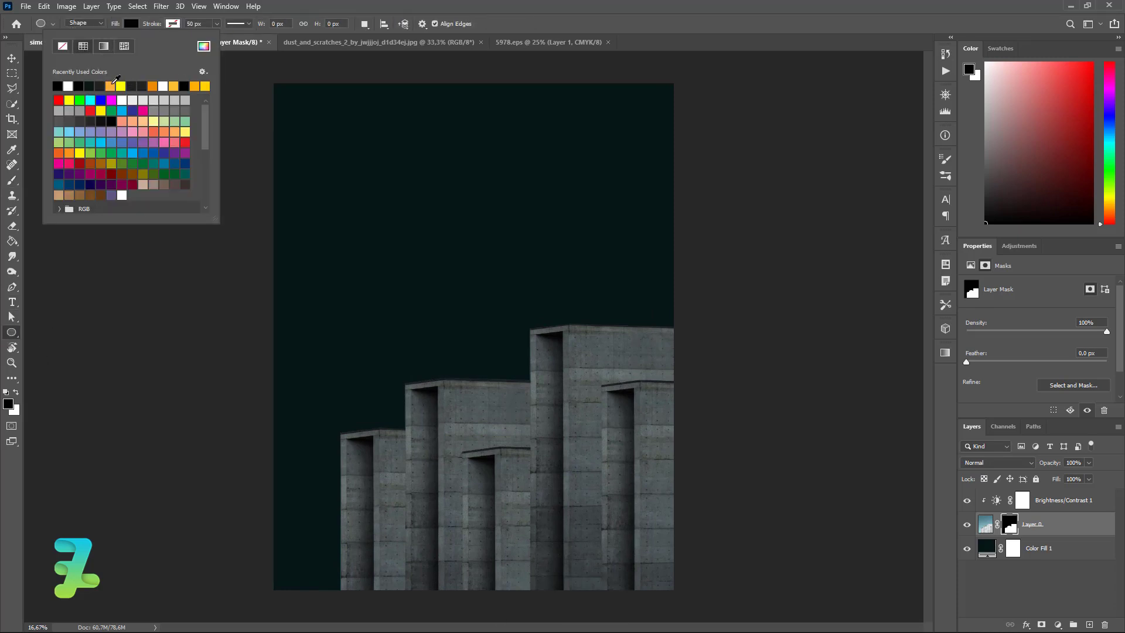
left_click(112, 85)
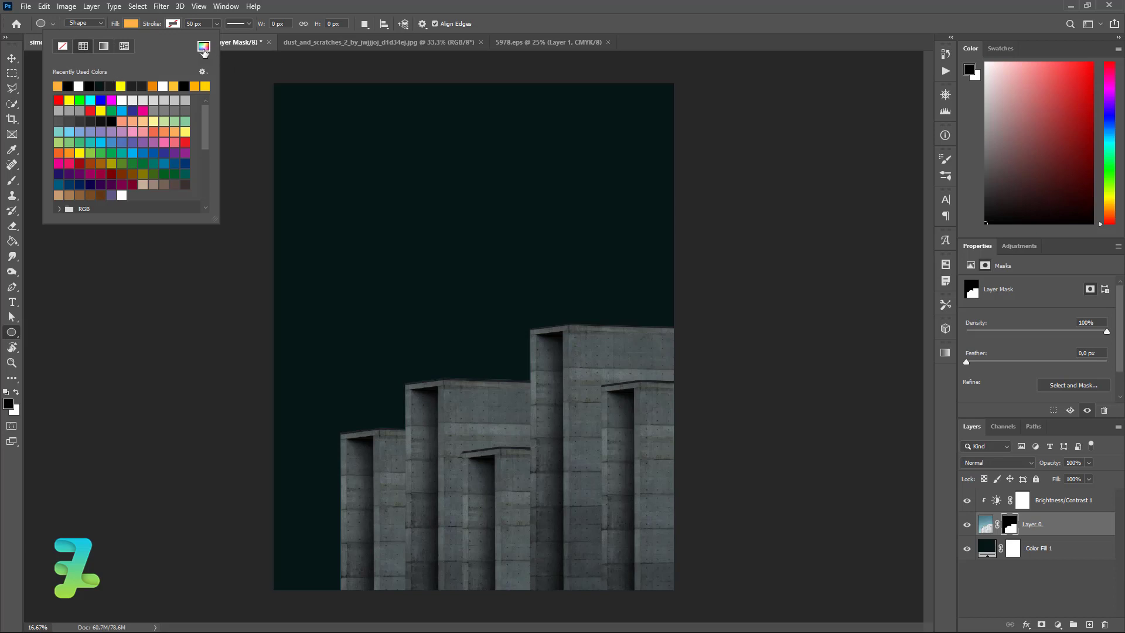
left_click(203, 47)
left_click_drag(776, 246, 782, 231)
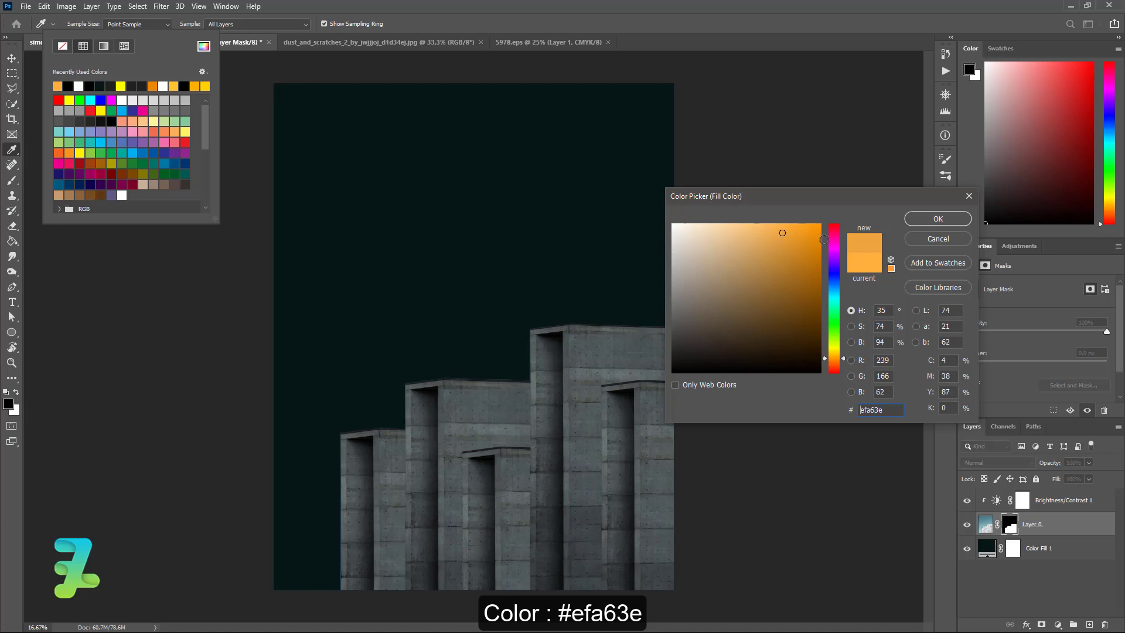
left_click(938, 219)
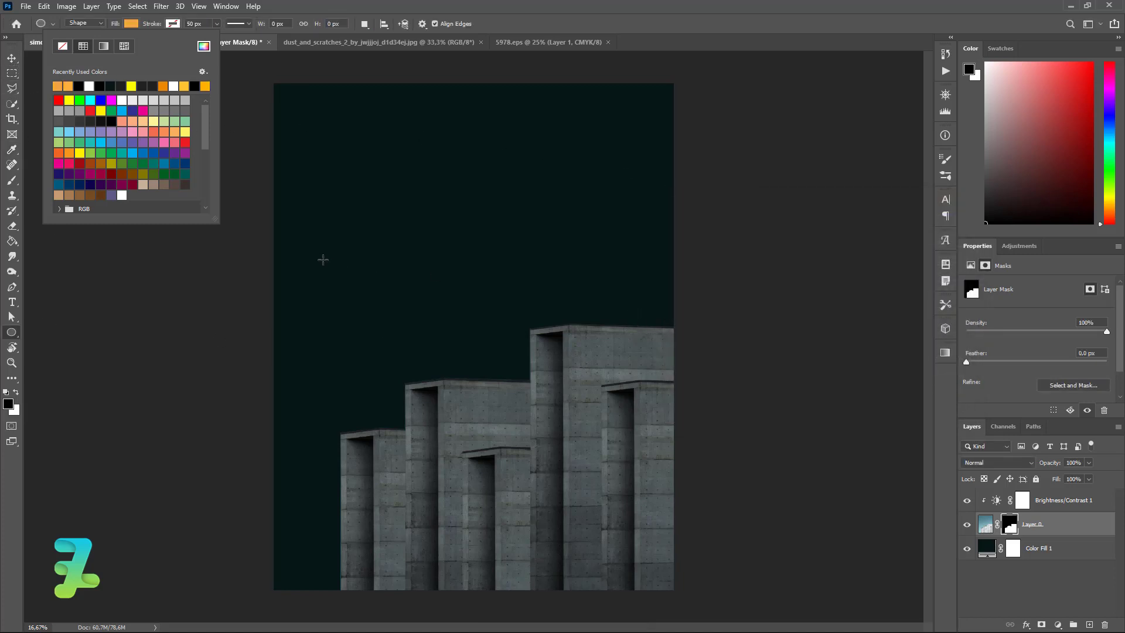
Step: Draw a 2019 px orange circle, place it below Layer 0, and shift it left and down
left_click_drag(335, 251, 522, 493)
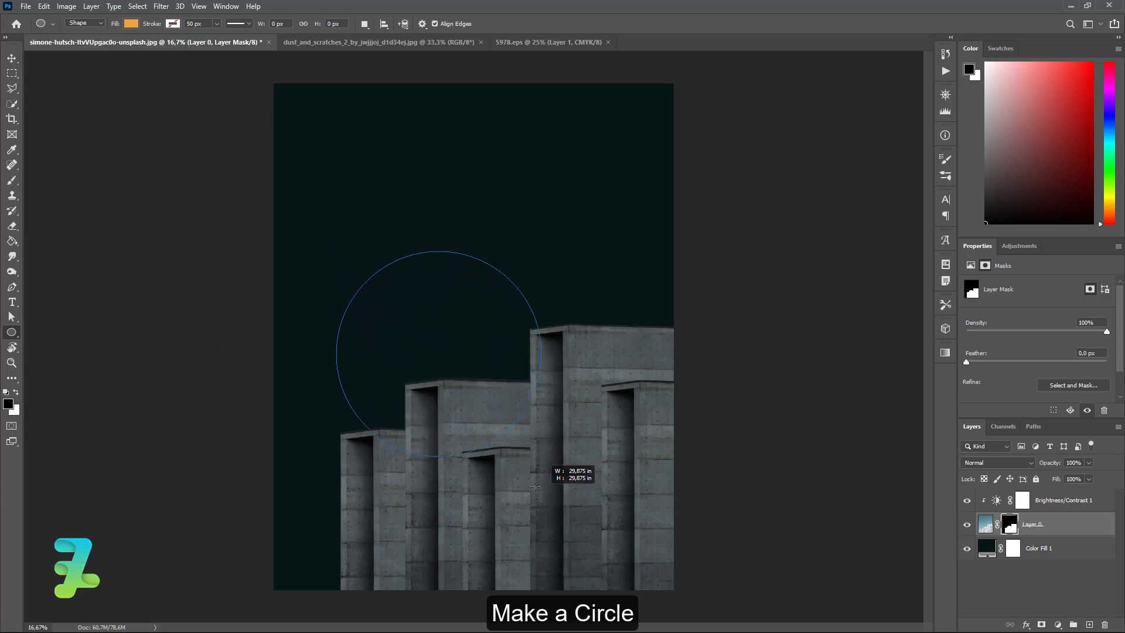
left_click_drag(522, 492, 534, 486)
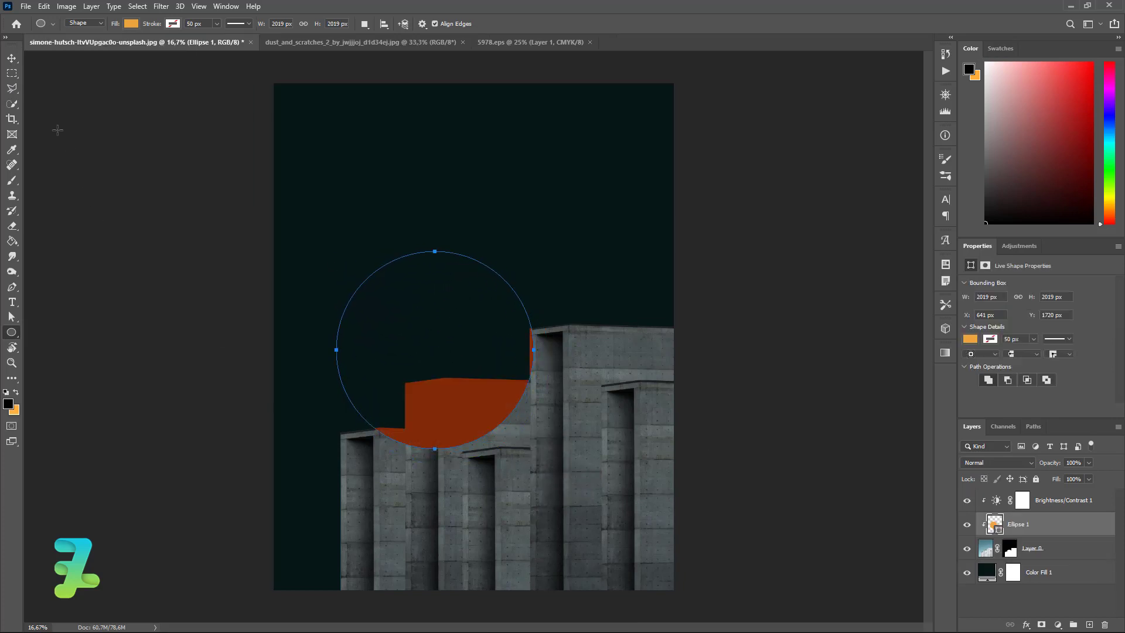
left_click(11, 58)
left_click_drag(996, 527, 1008, 554)
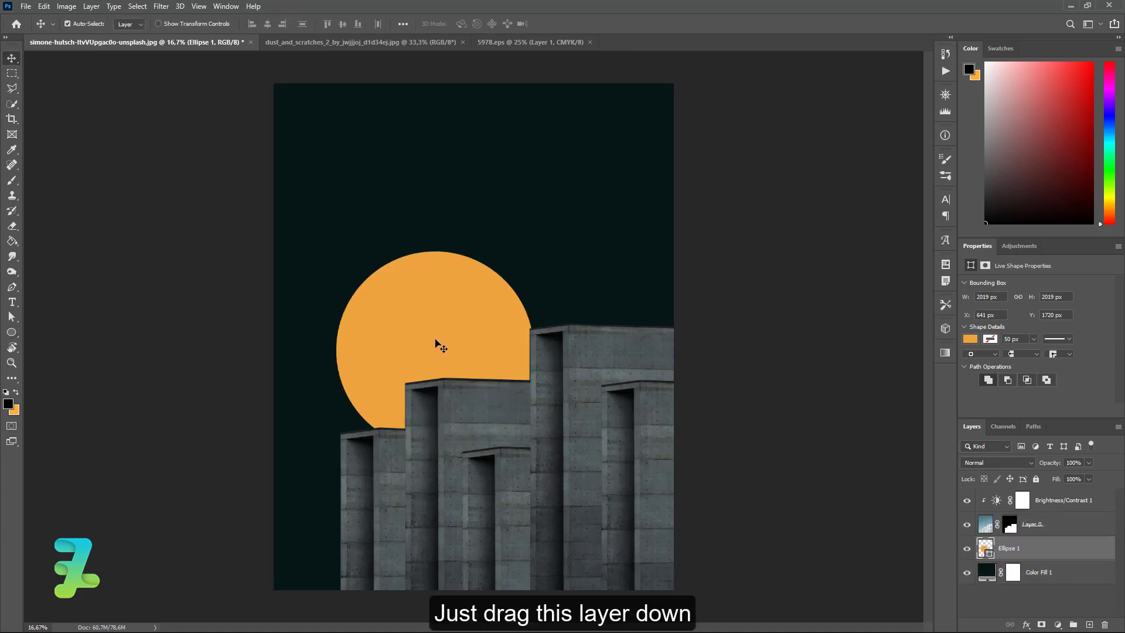
left_click_drag(440, 348, 427, 341)
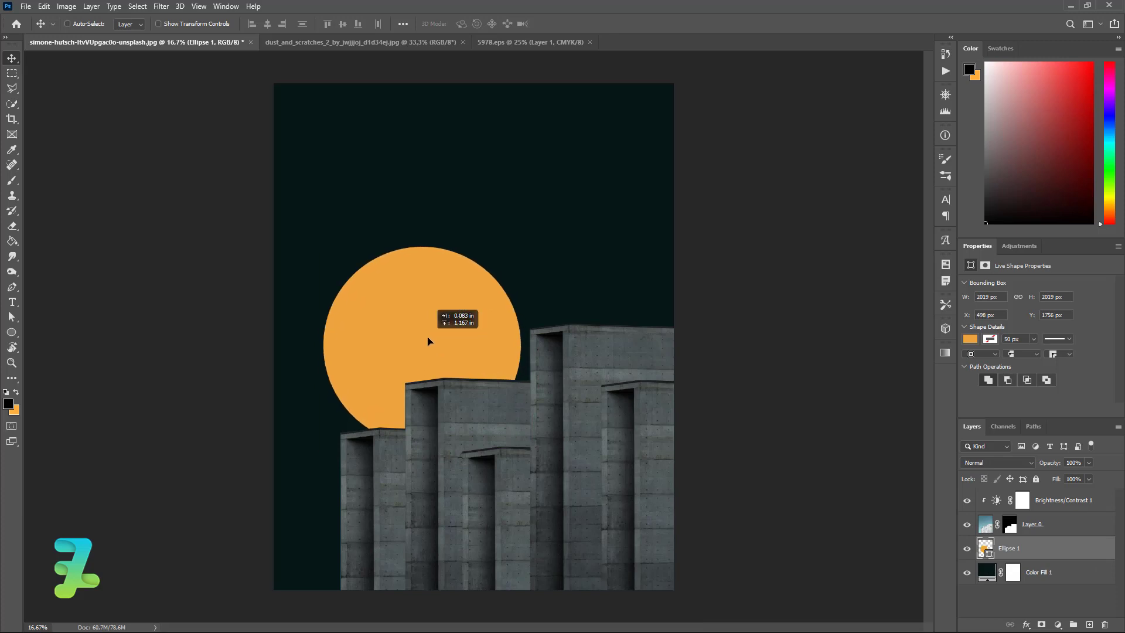
Step: In 5978.eps, outline the second figure and copy it to a new layer
left_click(509, 42)
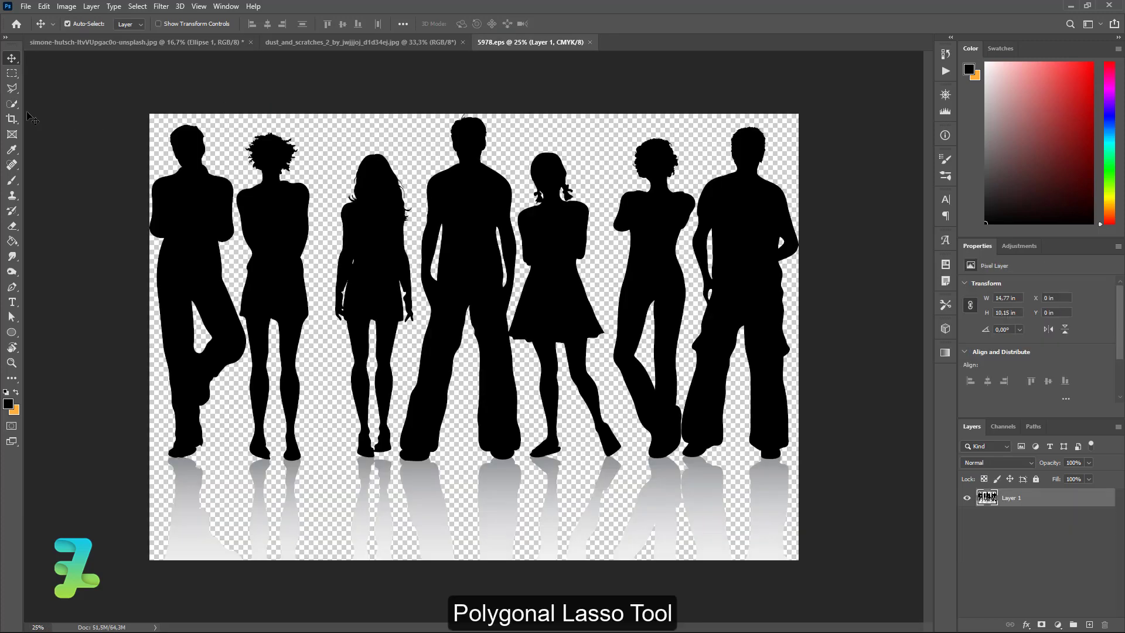
key("l")
left_click(240, 448)
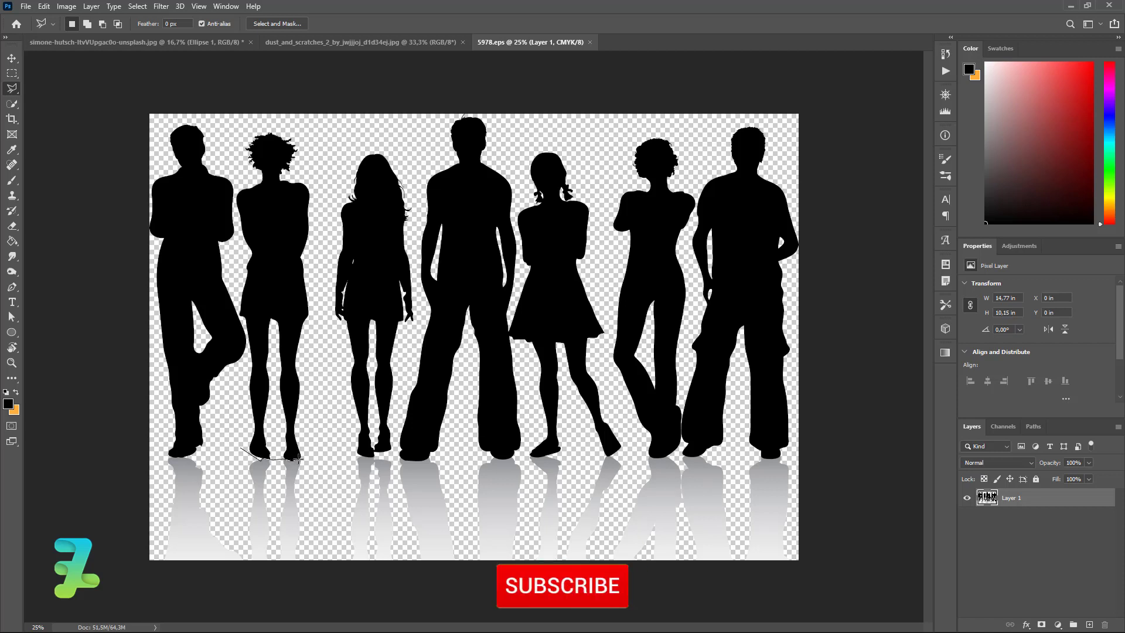
left_click(307, 454)
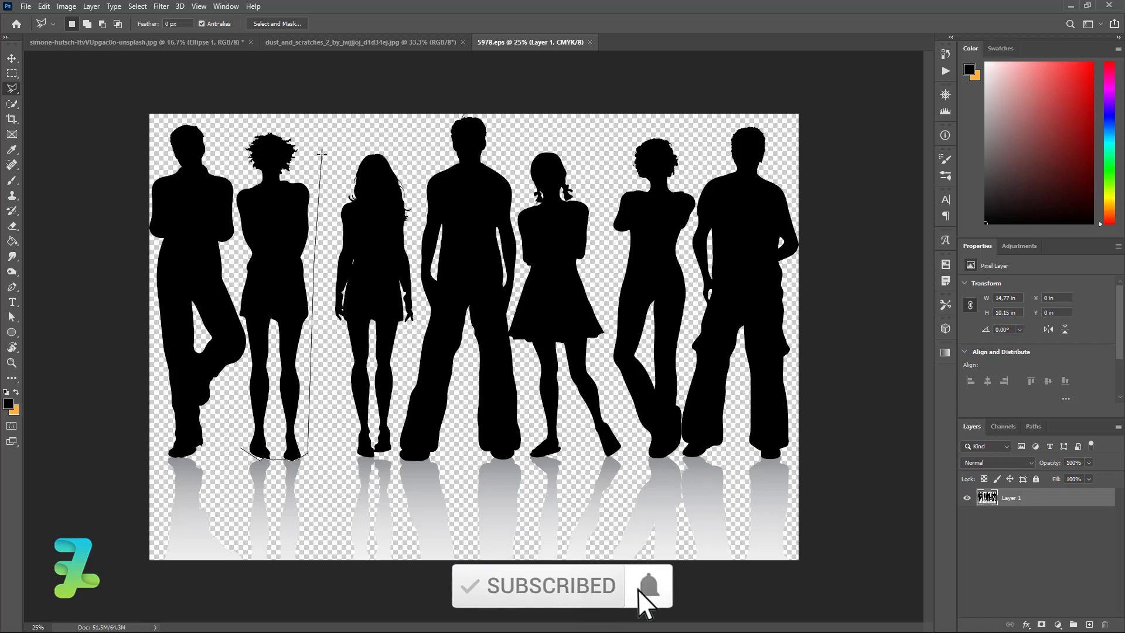
left_click(242, 119)
left_click(232, 170)
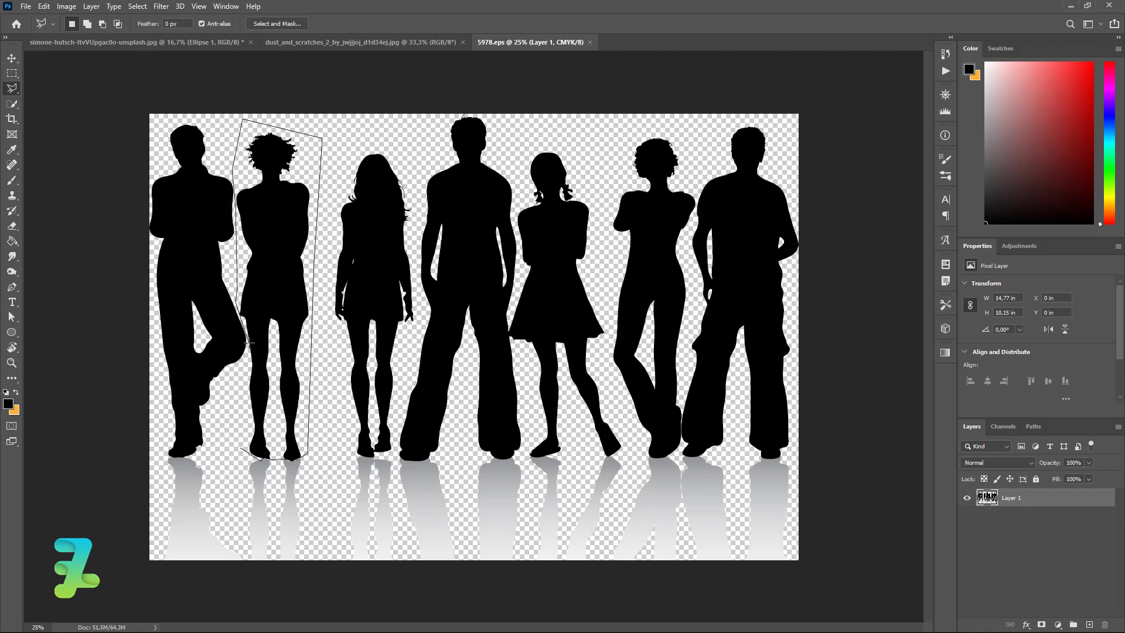
left_click(249, 341)
left_click(243, 413)
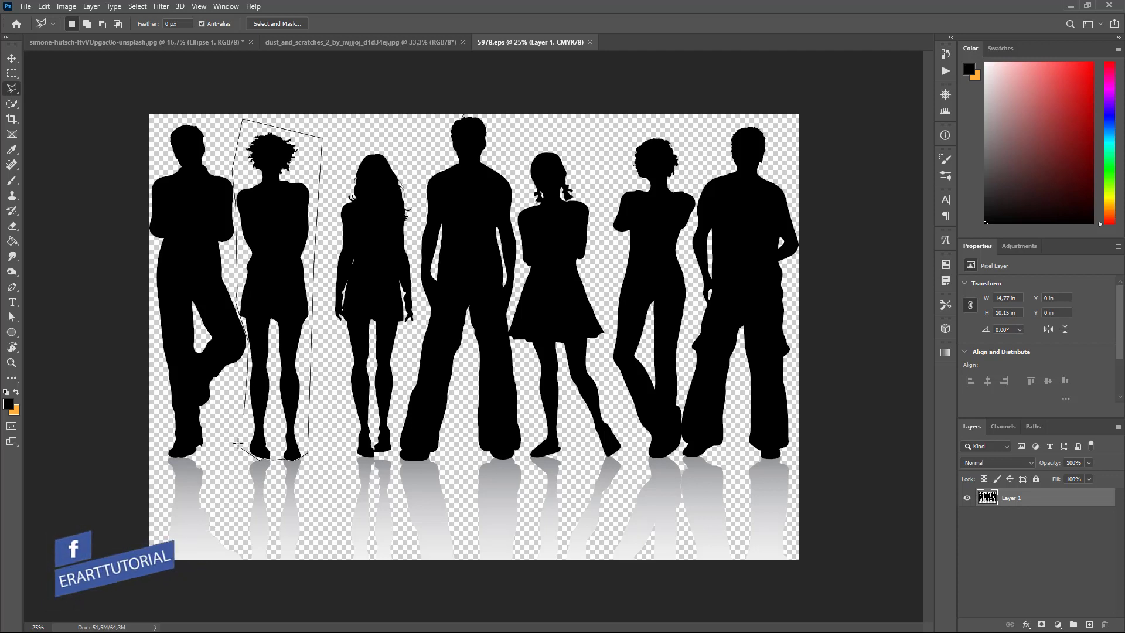
left_click(258, 459)
key("ctrl+j")
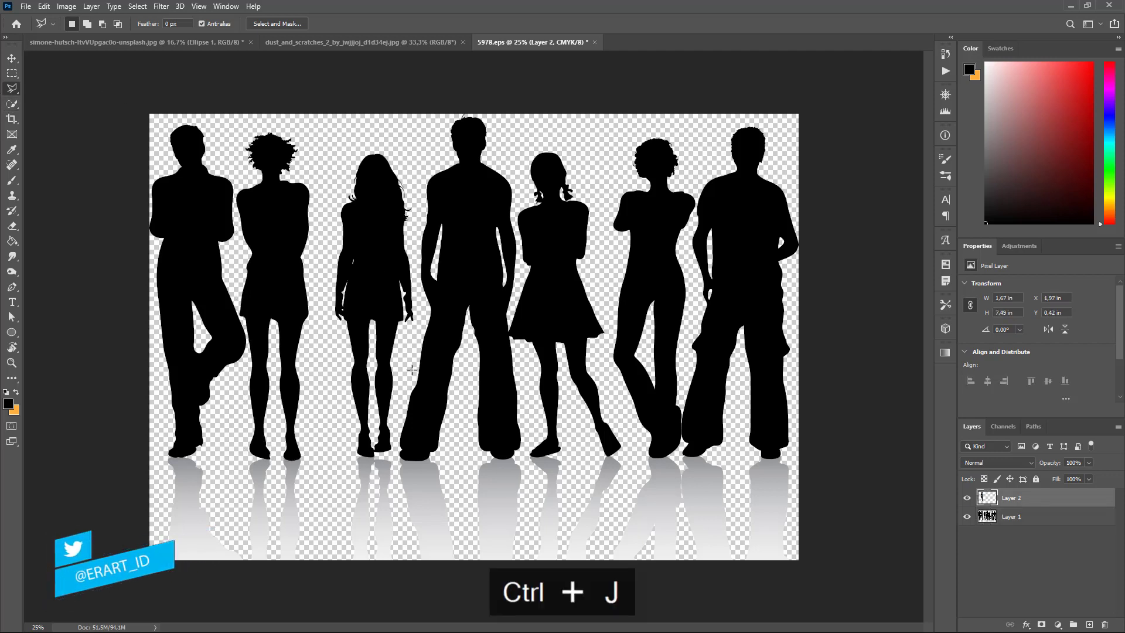
Step: Outline the third figure and copy it onto its own layer
left_click(356, 453)
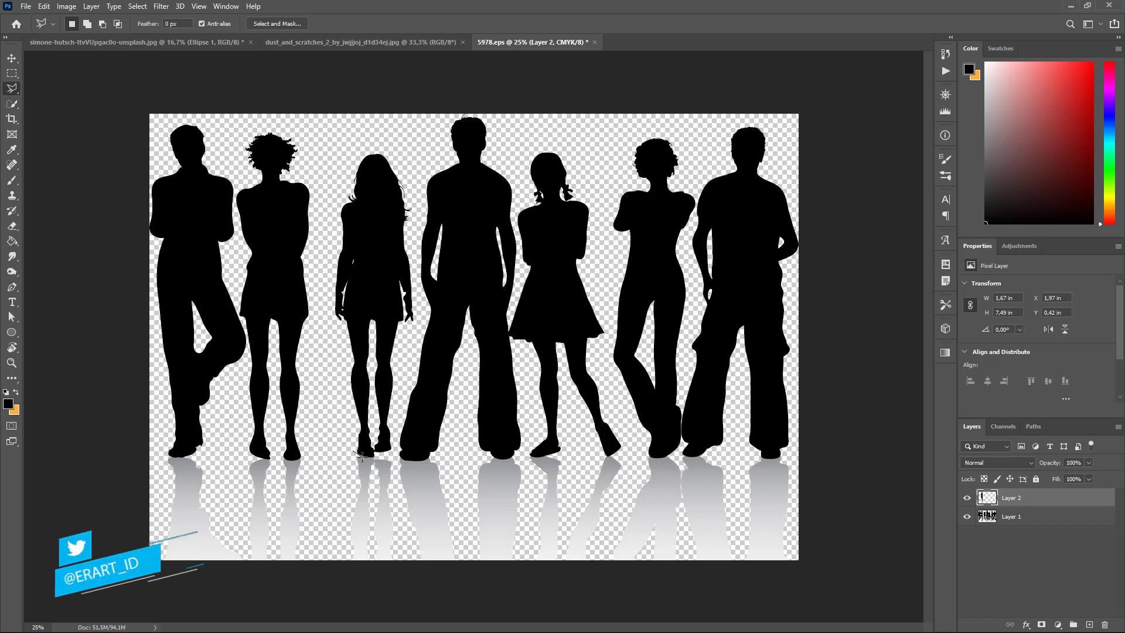
left_click(395, 455)
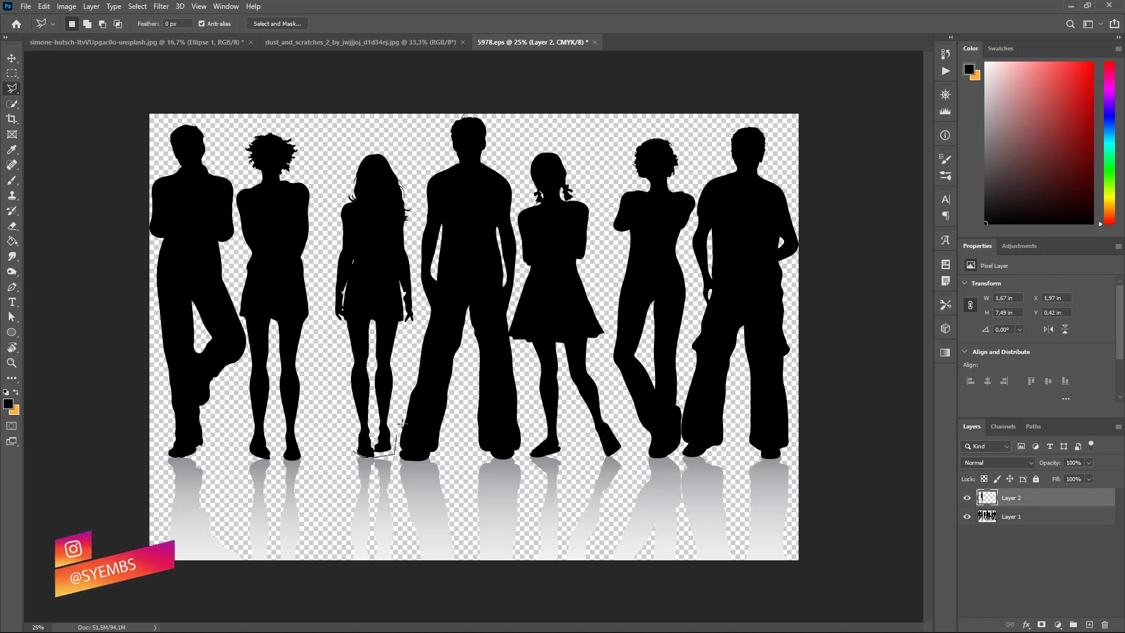
left_click(423, 317)
left_click(413, 268)
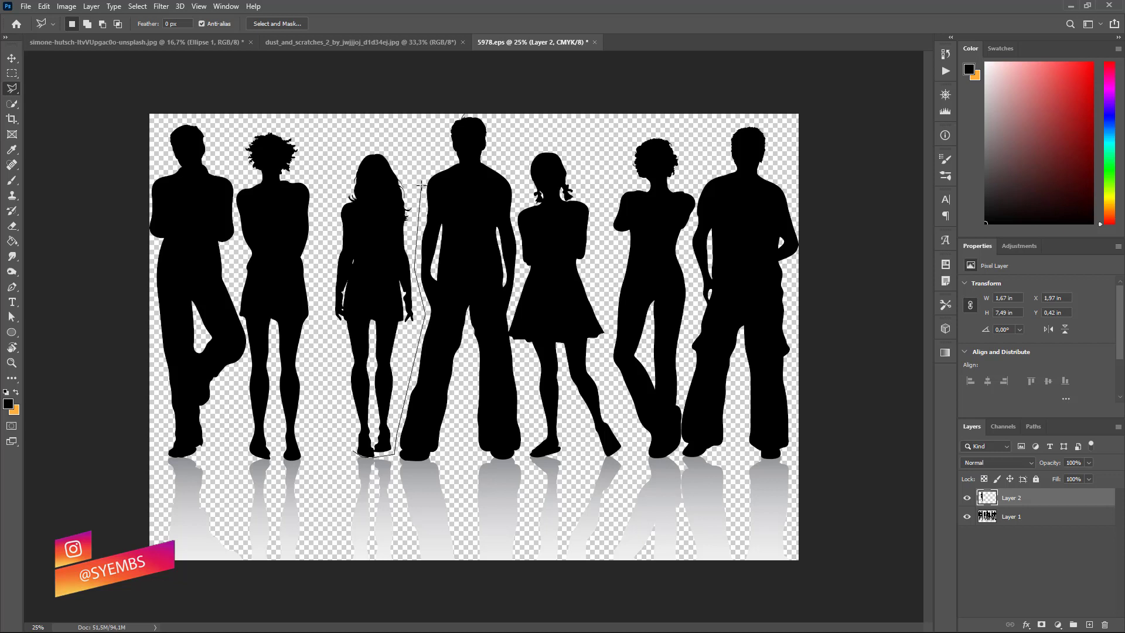
left_click(421, 185)
left_click(394, 135)
left_click(329, 145)
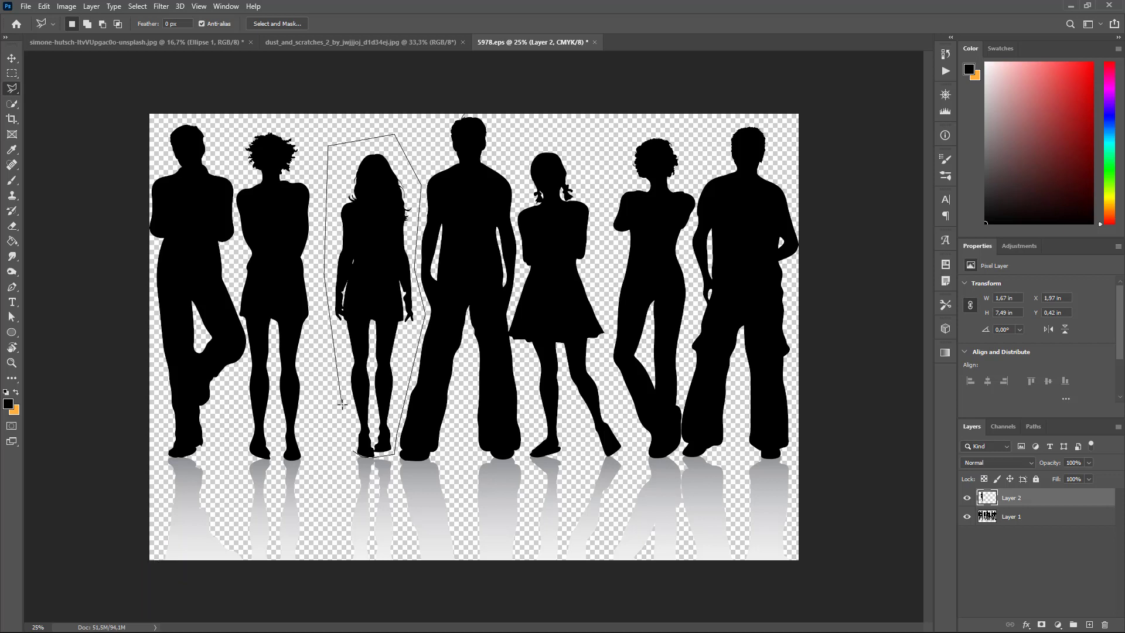
left_click(355, 454)
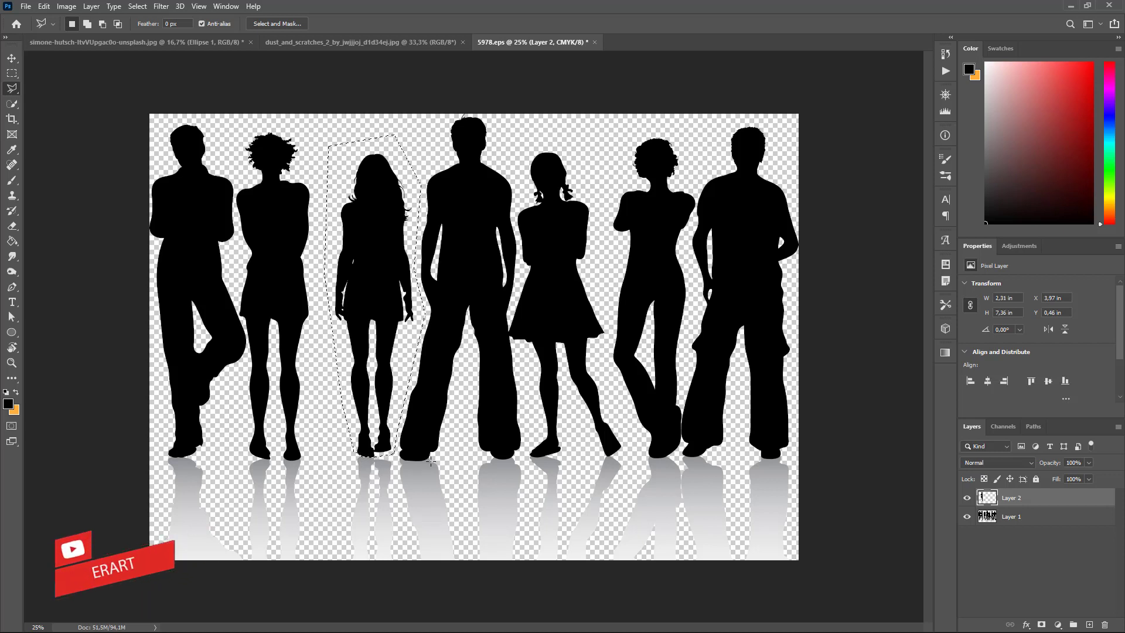
left_click(988, 518)
key("ctrl+j")
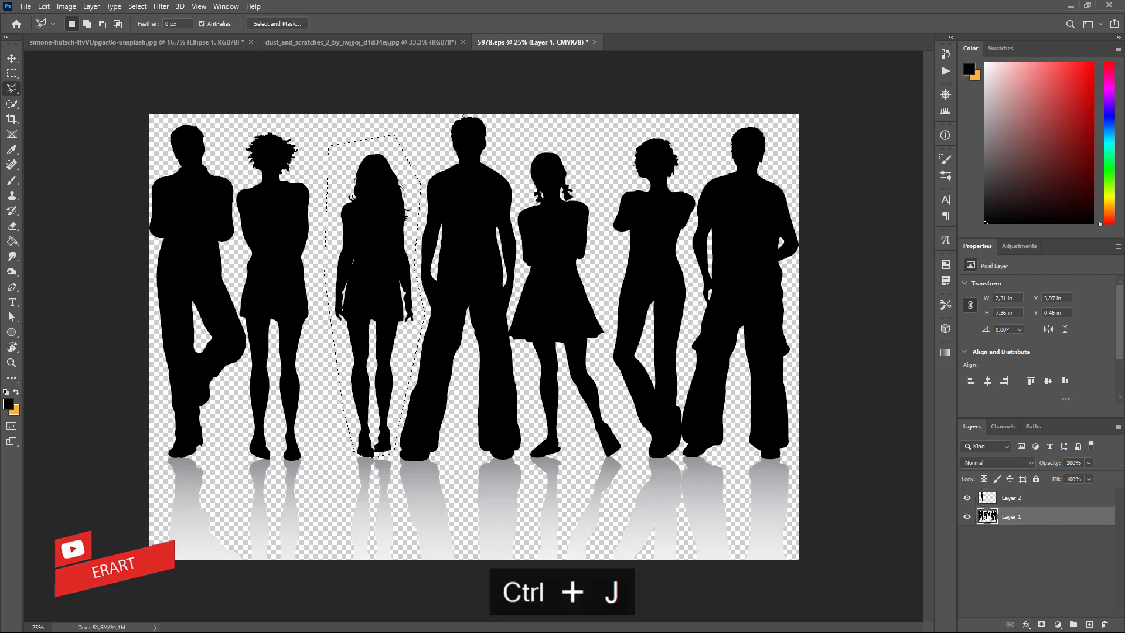
Step: Outline the girl in the dress, copy her to a new layer, and select all three figure layers
left_click(990, 535)
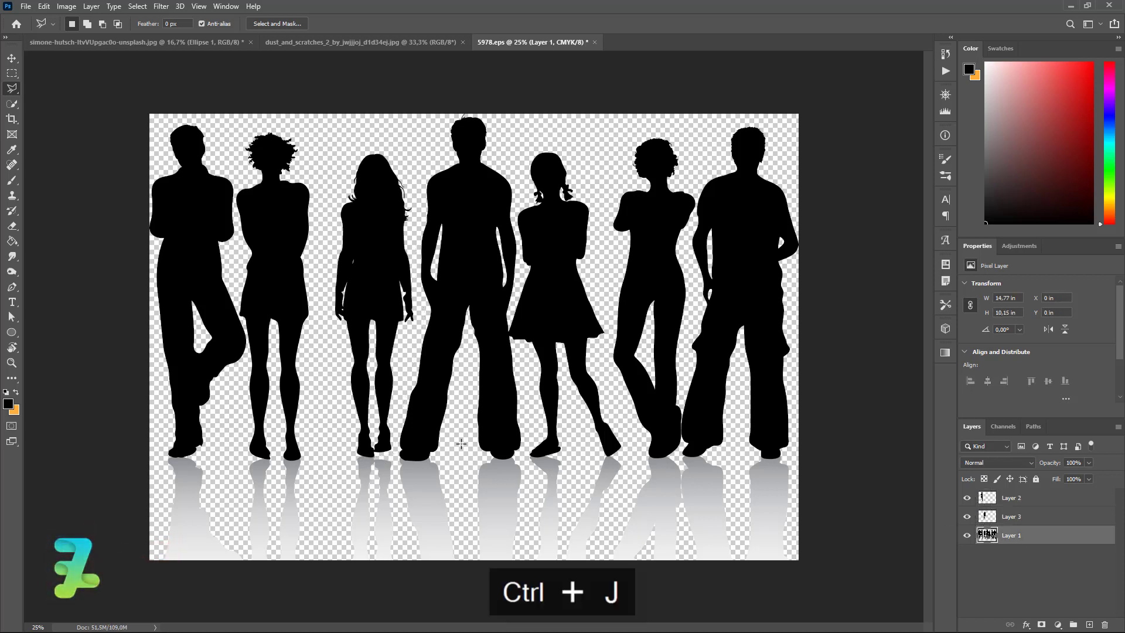
left_click(531, 437)
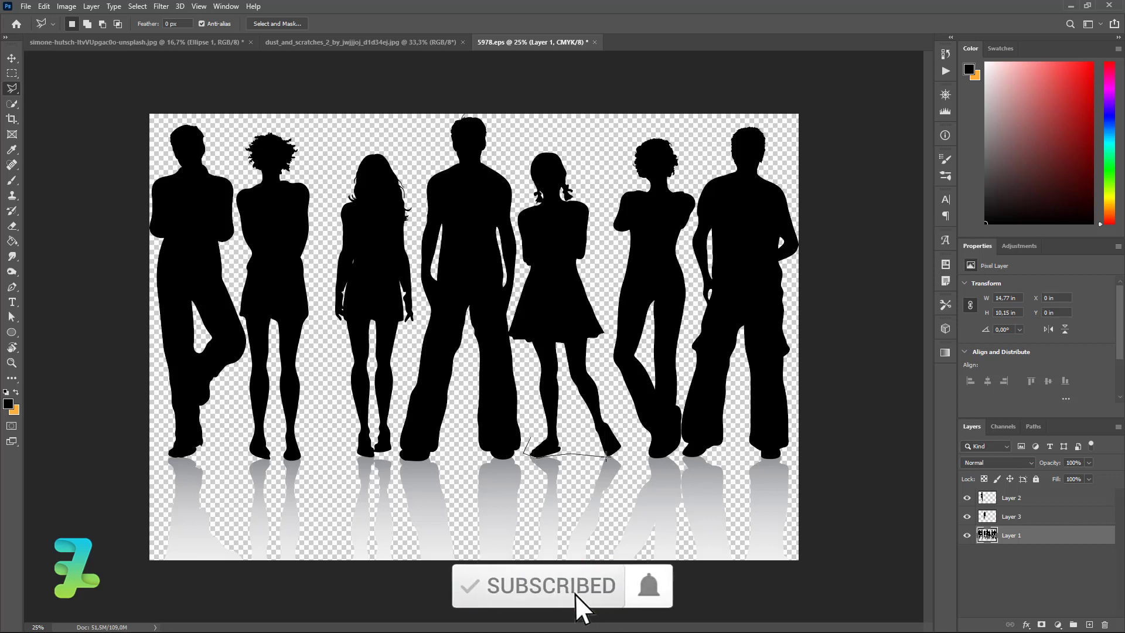
left_click(612, 456)
left_click(633, 449)
left_click(608, 389)
left_click(601, 227)
left_click(581, 134)
left_click(525, 140)
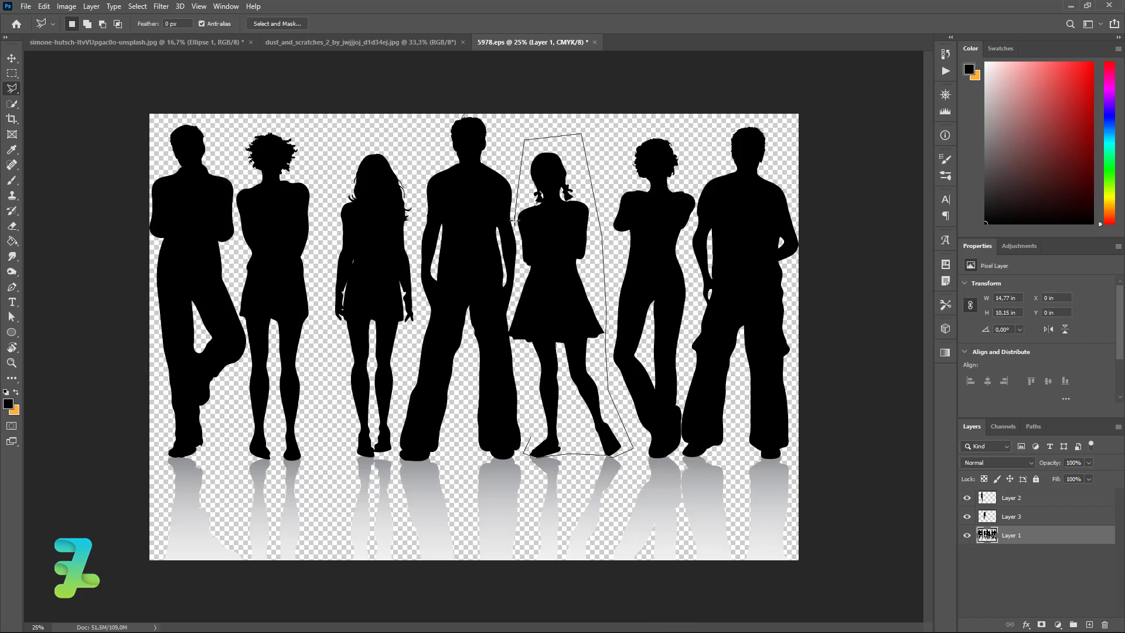
left_click(509, 333)
left_click(527, 451)
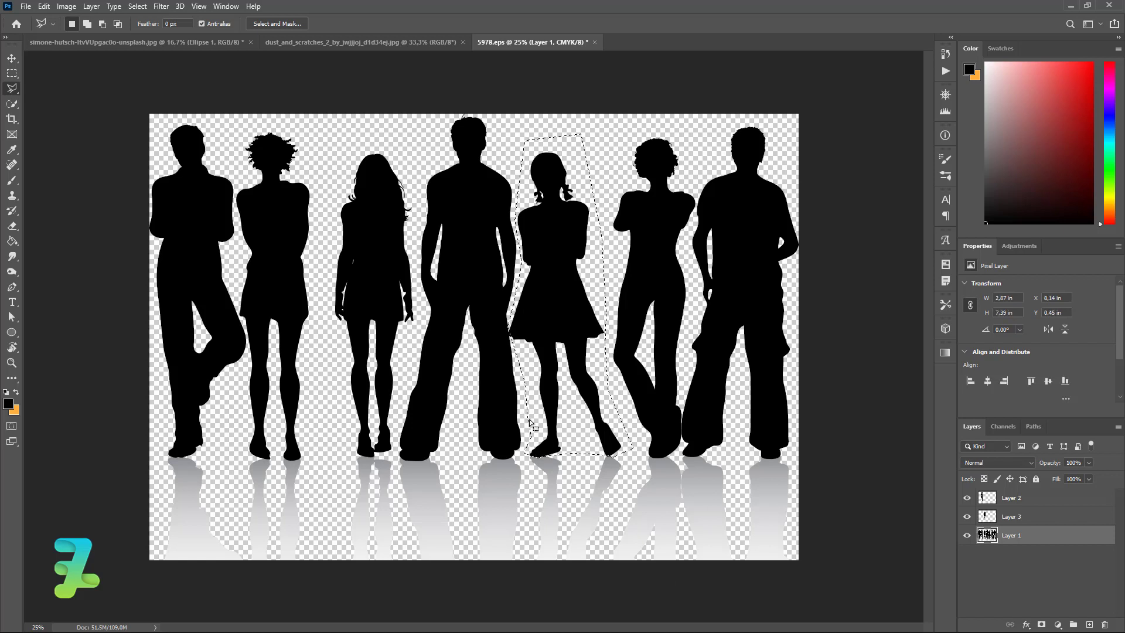
key("ctrl+j")
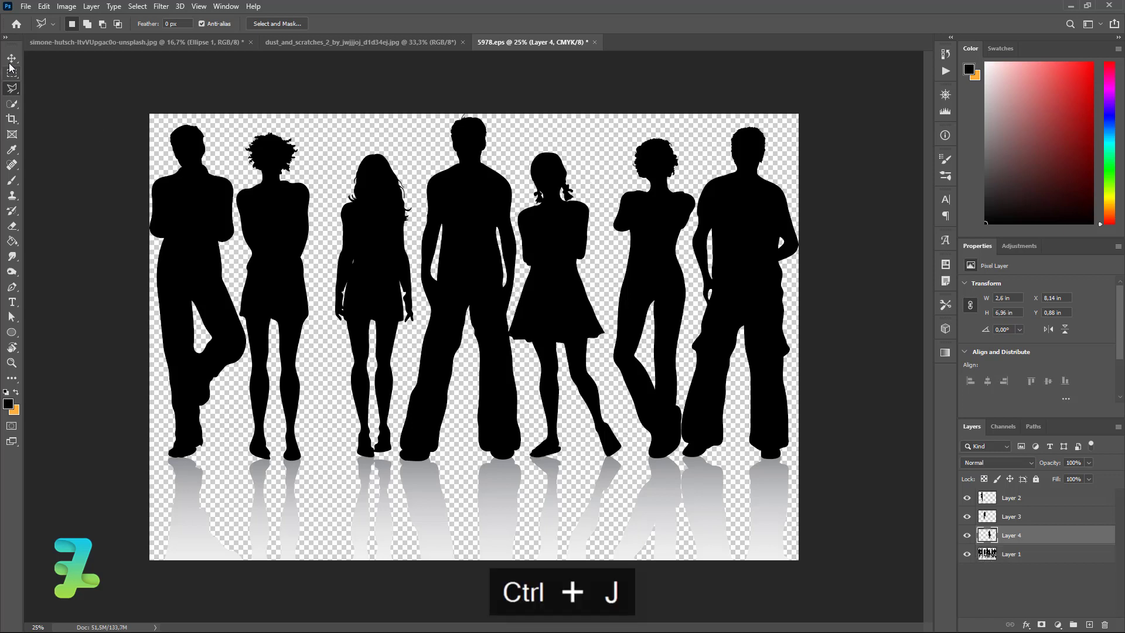
left_click(10, 60)
left_click(1021, 499, "shift")
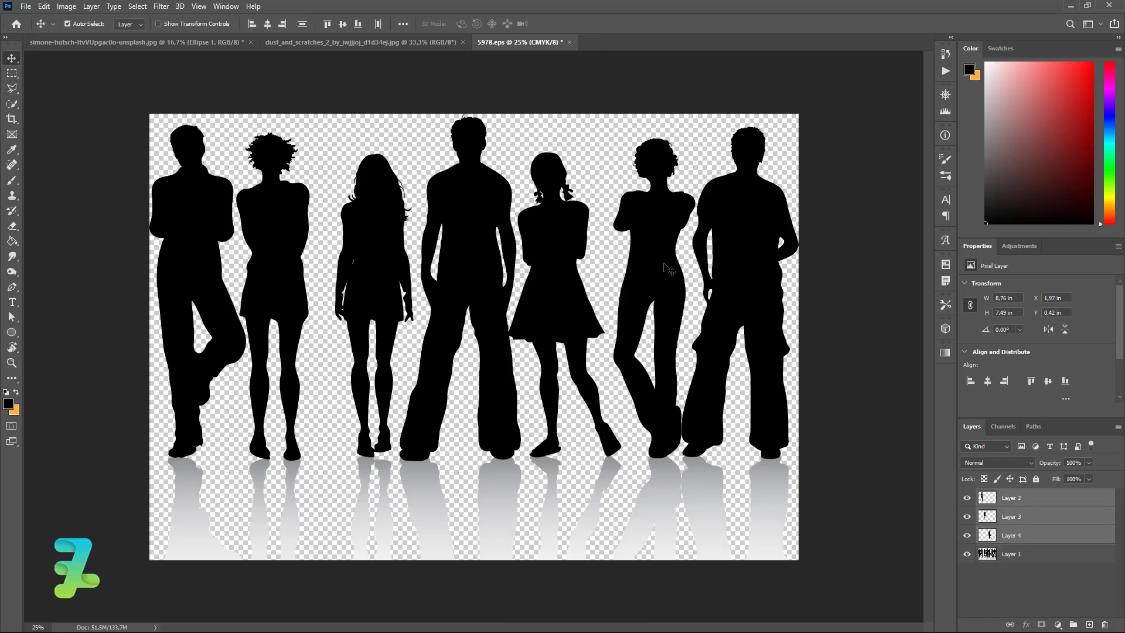
Step: Float 5978.eps, drag the three figure layers into the poster, and redock its tab
right_click(500, 42)
left_click(523, 101)
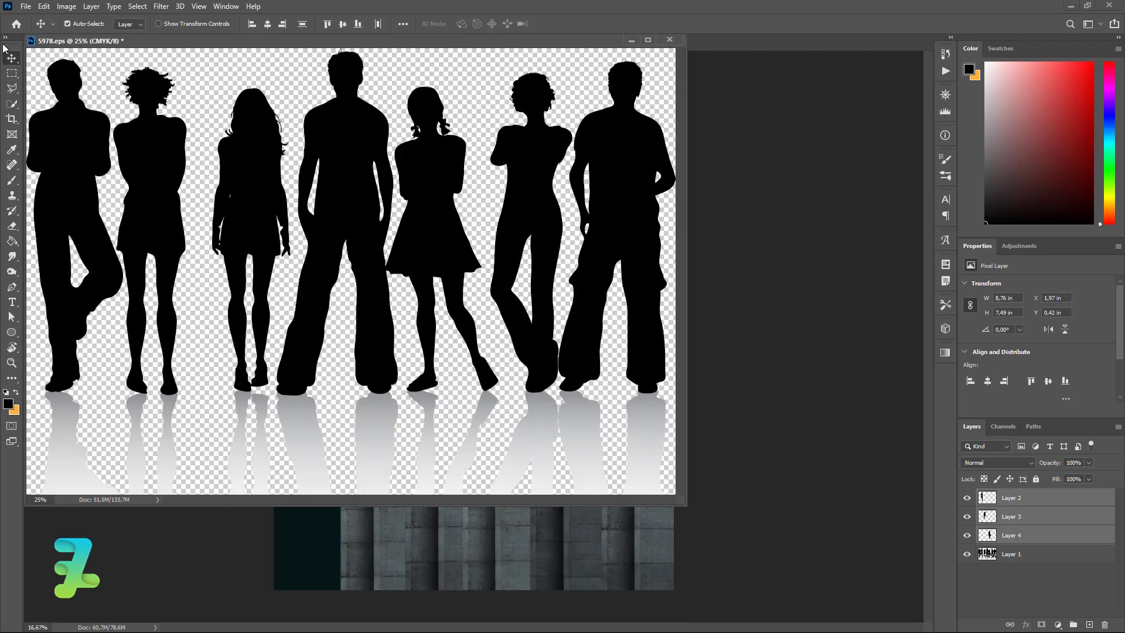
left_click_drag(185, 49, 174, 447)
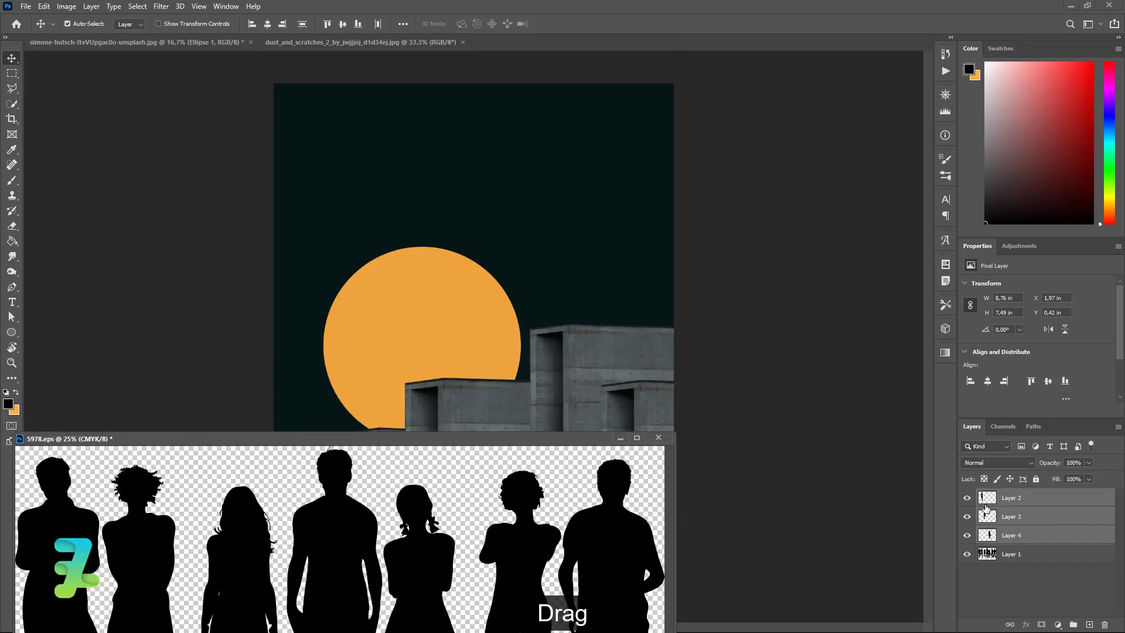
mouse_move(987, 499)
left_mouse_down()
mouse_move(475, 320)
mouse_move(371, 304)
left_mouse_up()
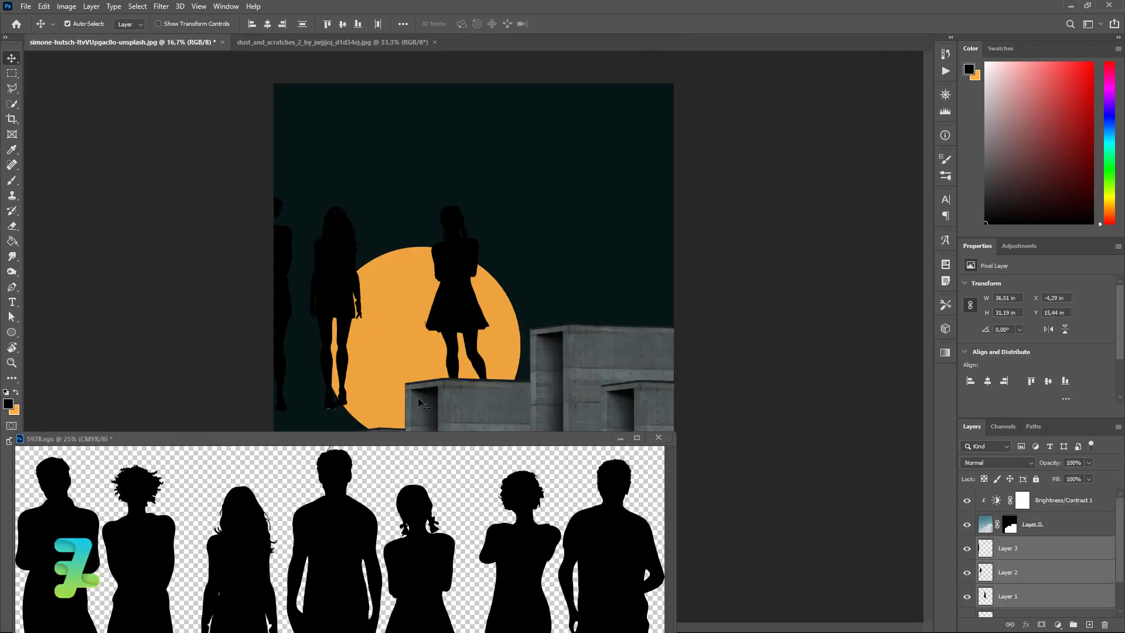
left_click_drag(417, 444, 593, 43)
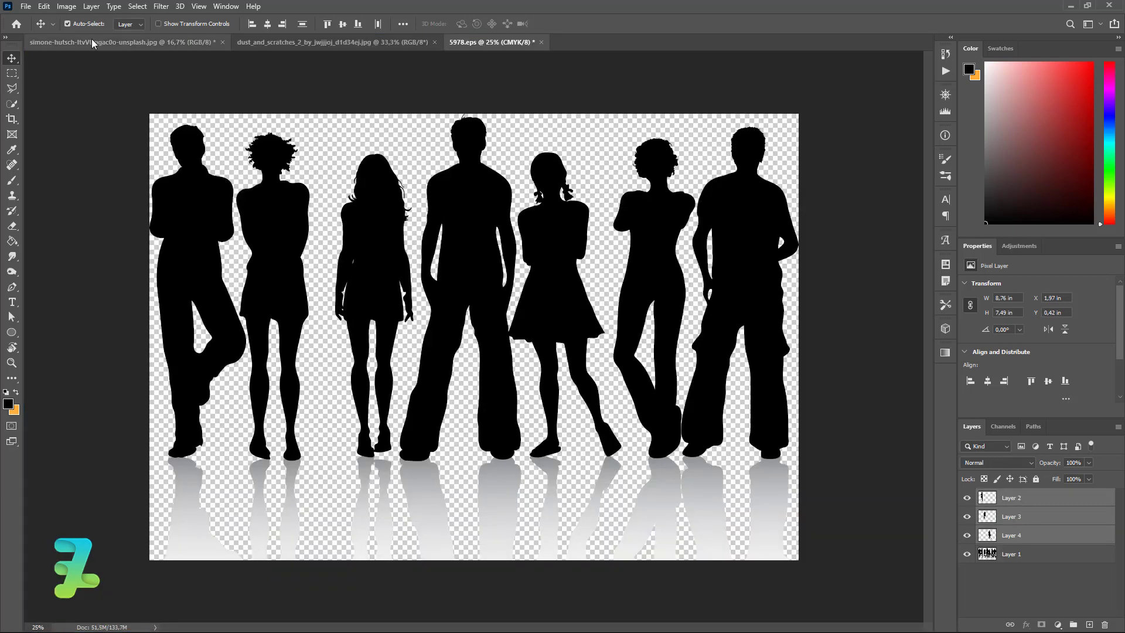
left_click(94, 44)
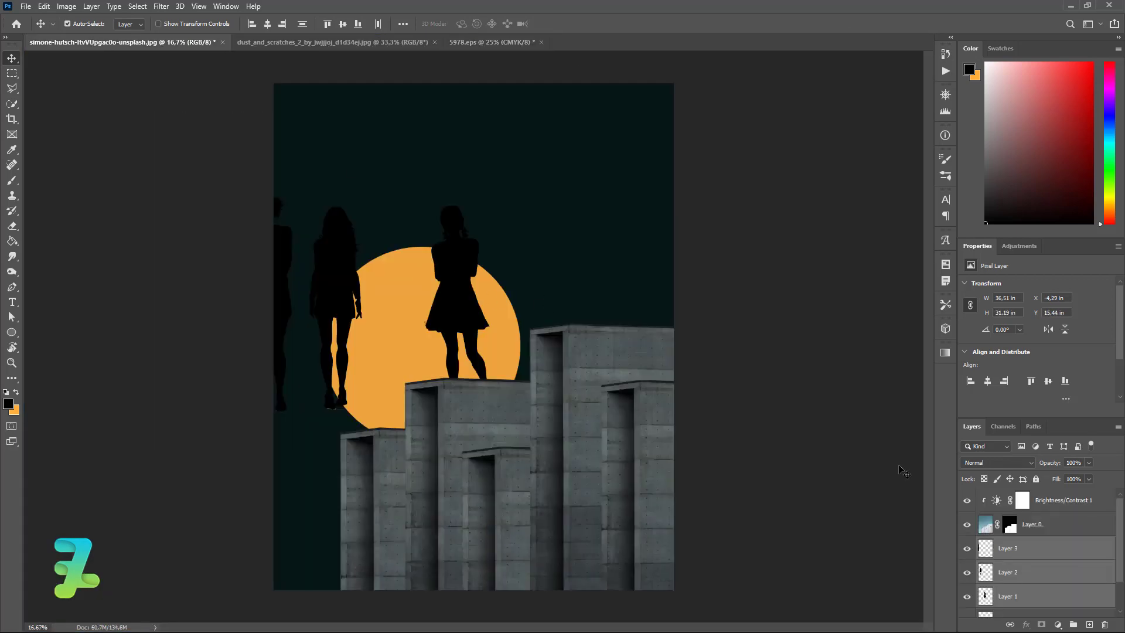
left_click(982, 551)
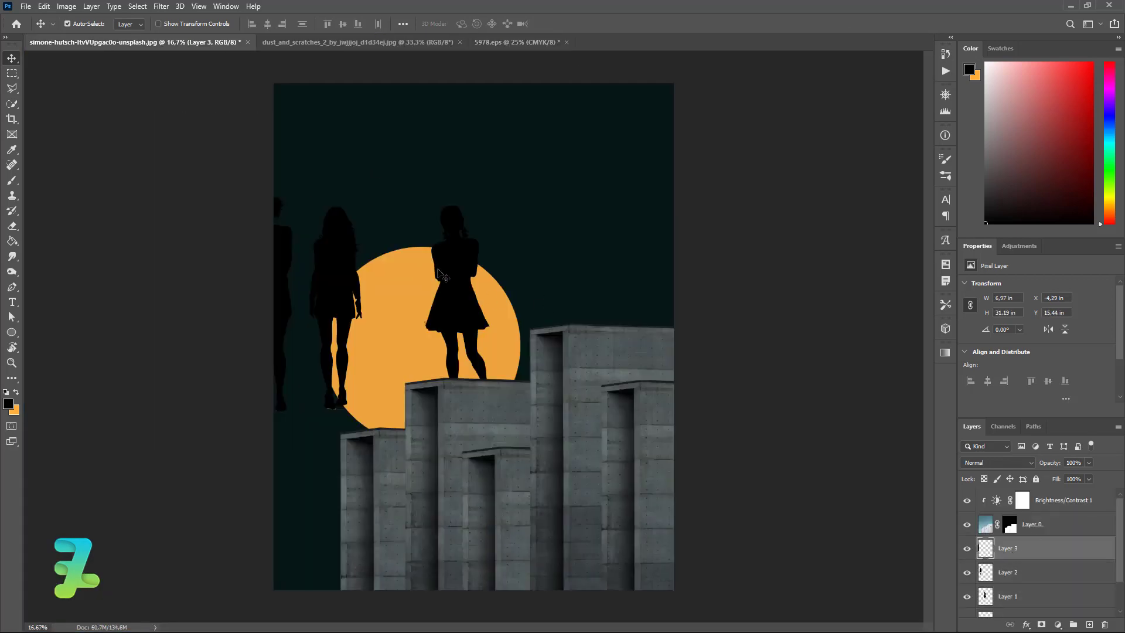
Step: Shrink the Layer 3 figure and stand it on the left rooftop over the sun
left_click_drag(252, 246, 375, 273)
key("ctrl+t")
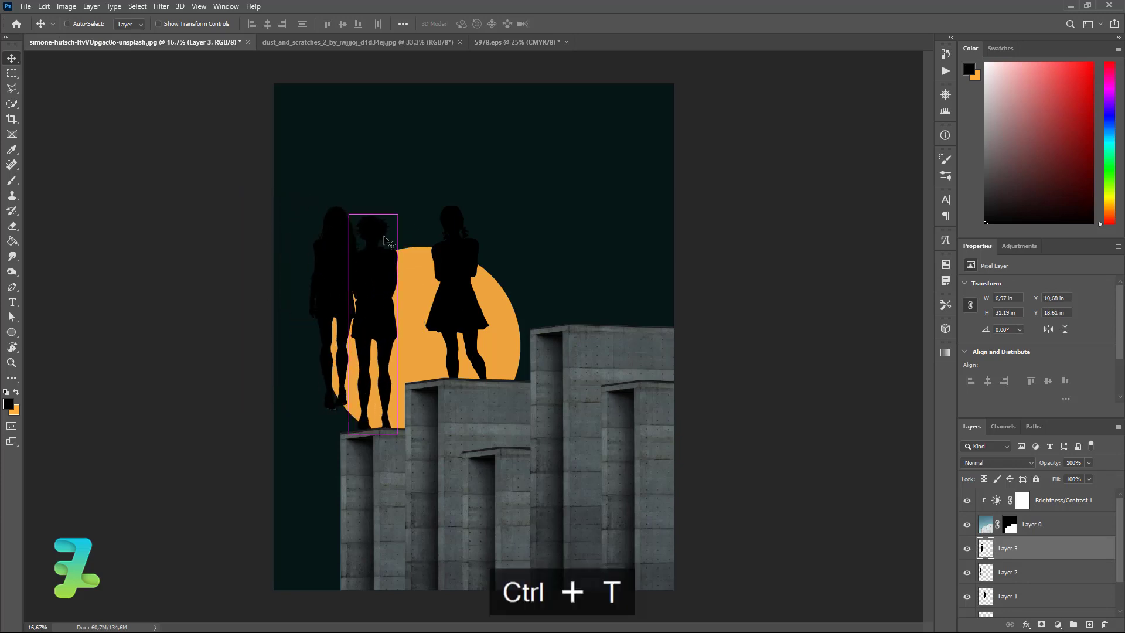
left_click_drag(344, 216, 378, 386)
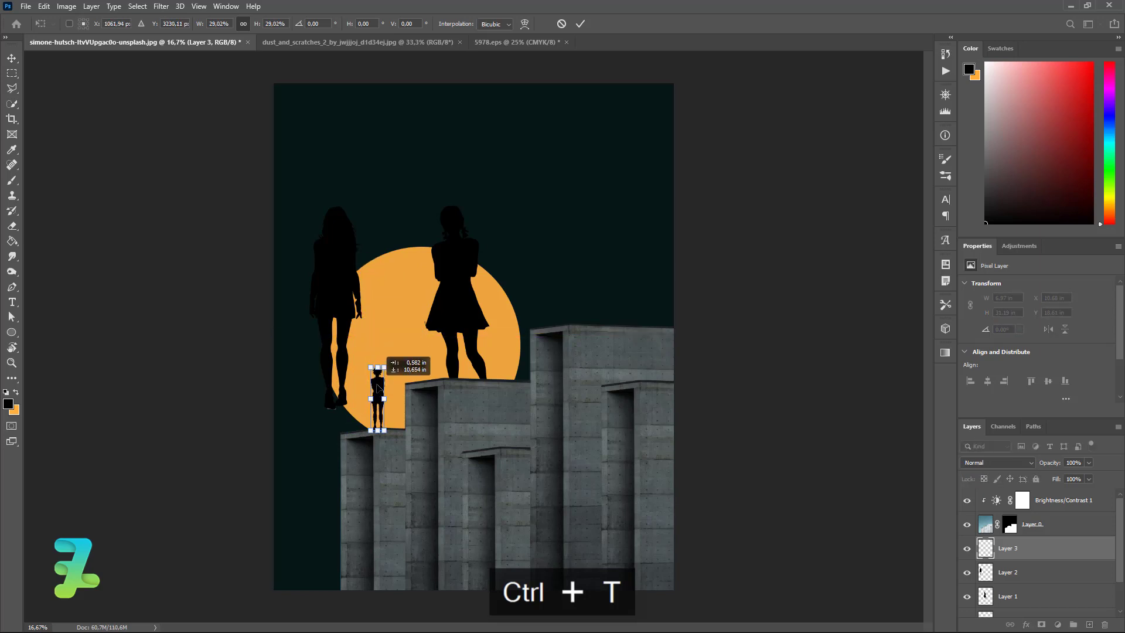
left_click_drag(378, 386, 377, 387)
left_click(11, 58)
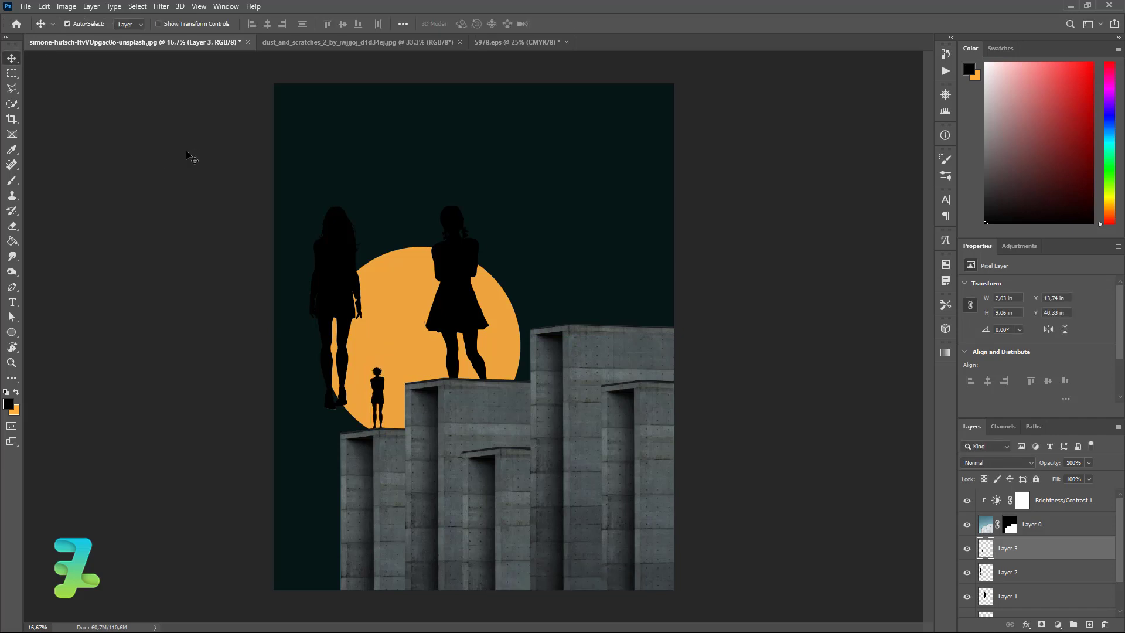
key("Left")
key("Left")
key("Left")
key("Left")
key("Left")
key("Left")
Step: Shrink the Layer 1 girl to about a third and nudge her left and down
left_click(461, 276)
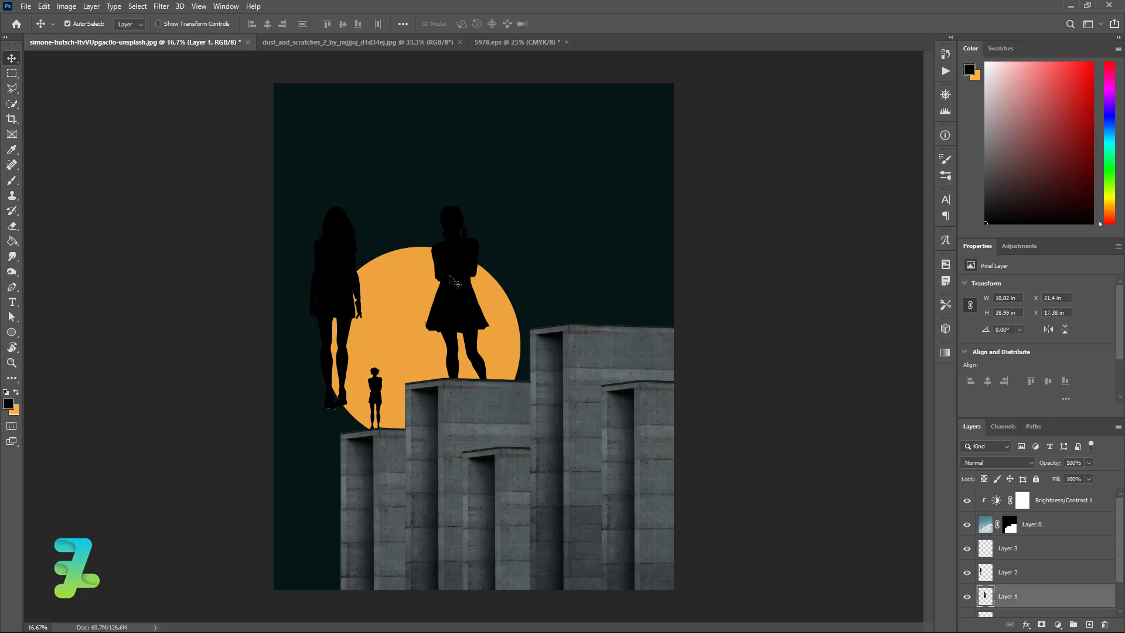
left_click_drag(455, 281, 476, 263)
key("ctrl+t")
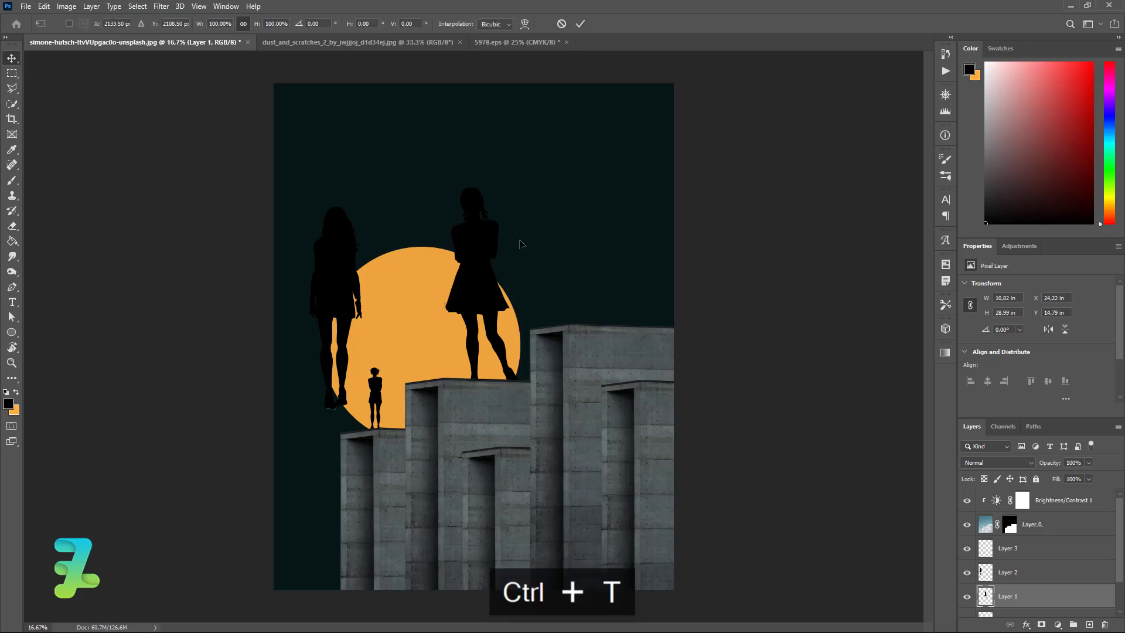
mouse_move(519, 183)
left_mouse_down()
mouse_move(494, 256)
mouse_move(485, 332)
mouse_move(502, 304)
mouse_move(491, 335)
left_mouse_up()
left_click(13, 58)
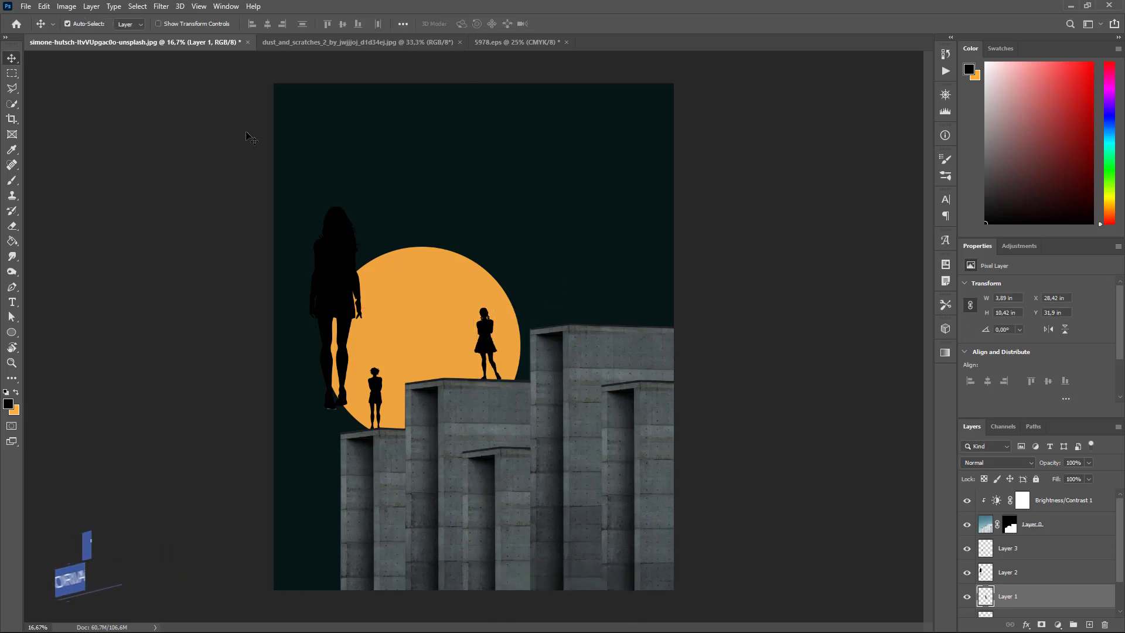
key("Left")
key("Left")
key("Left")
key("Down")
key("Down")
key("Down")
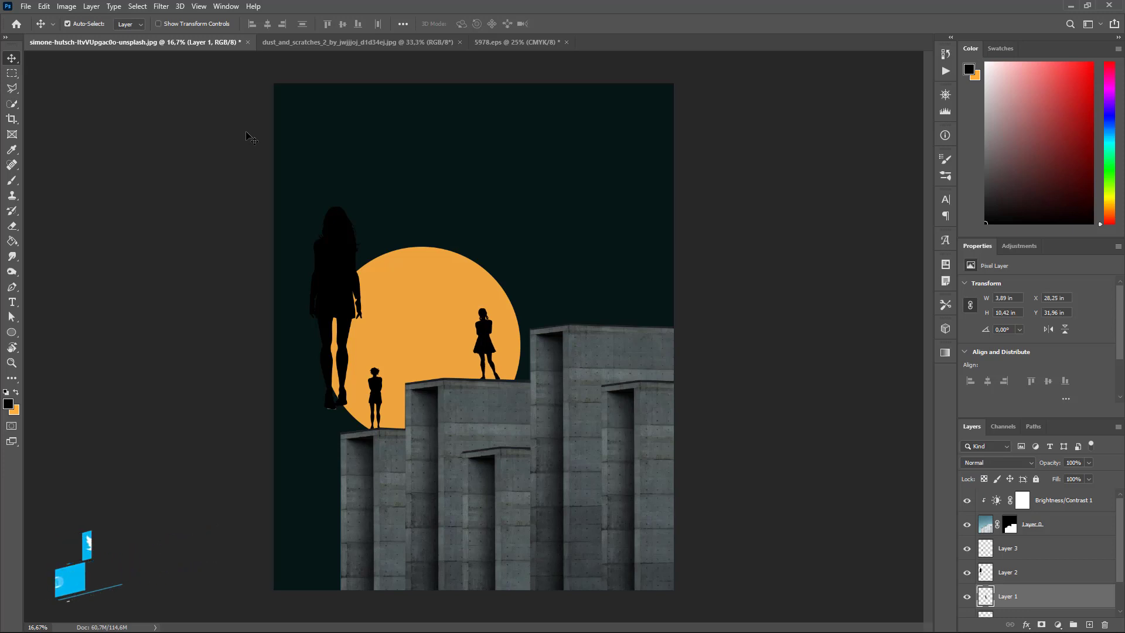
Step: Nudge the rooftop woman silhouette further left with the arrow keys
key("Left")
key("Left")
key("Left")
key("shift+Left")
key("shift+Left")
key("shift+Left")
key("shift+Left")
key("shift+Left")
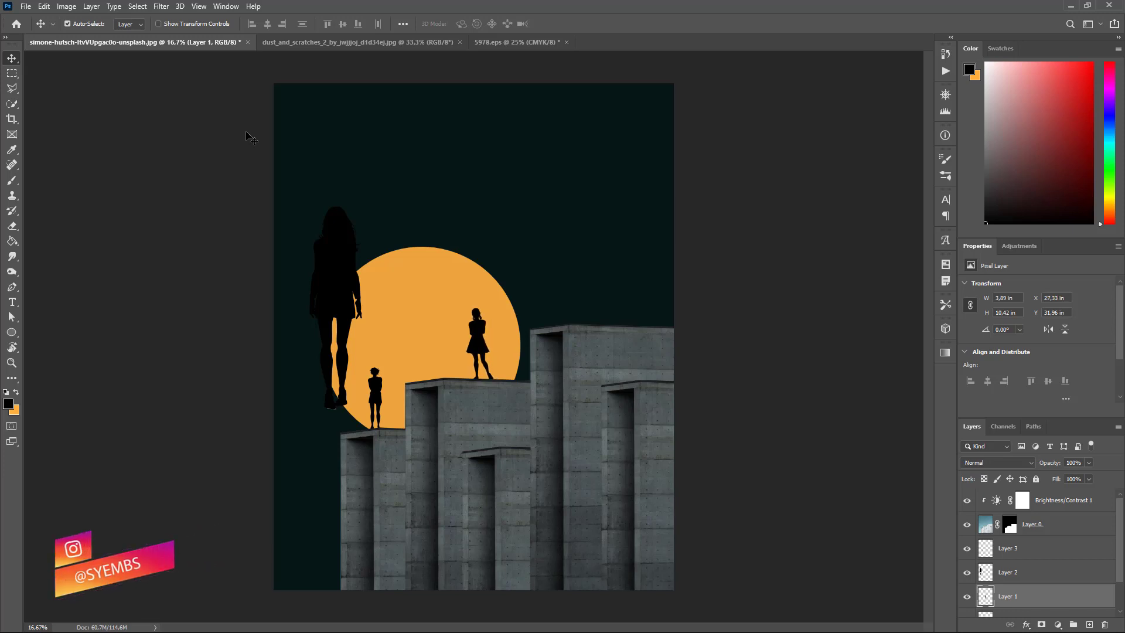
key("shift+Left")
key("shift+Left")
key("shift+Left")
key("shift+Left")
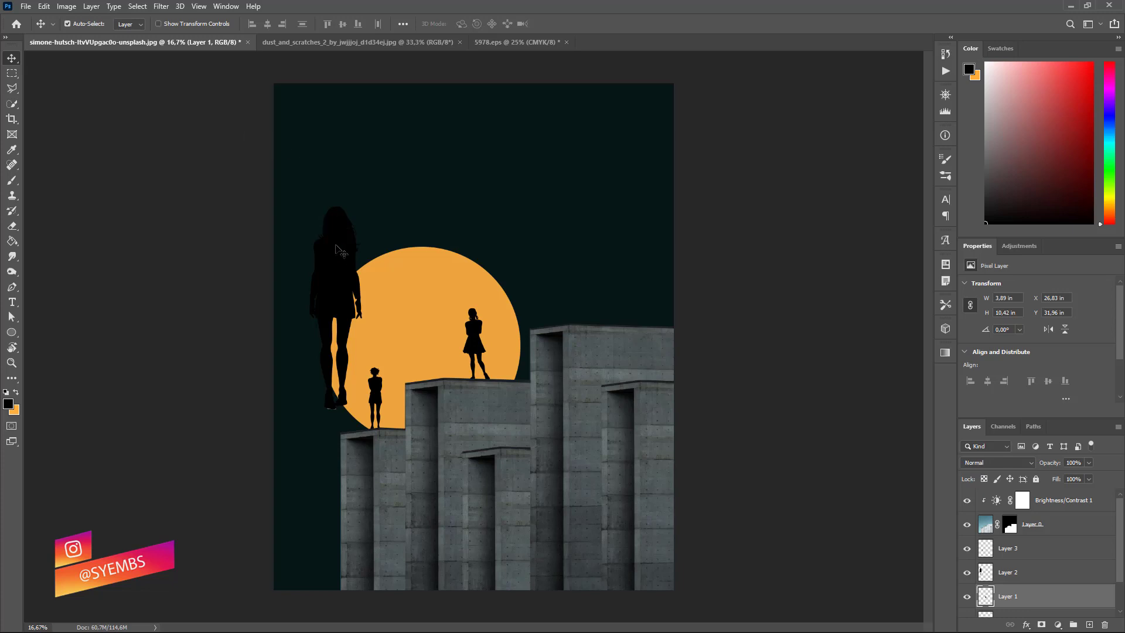
left_click(339, 252)
Step: Scale Layer 2's woman silhouette down and stand it on the tallest right-hand rooftop
key("ctrl+t")
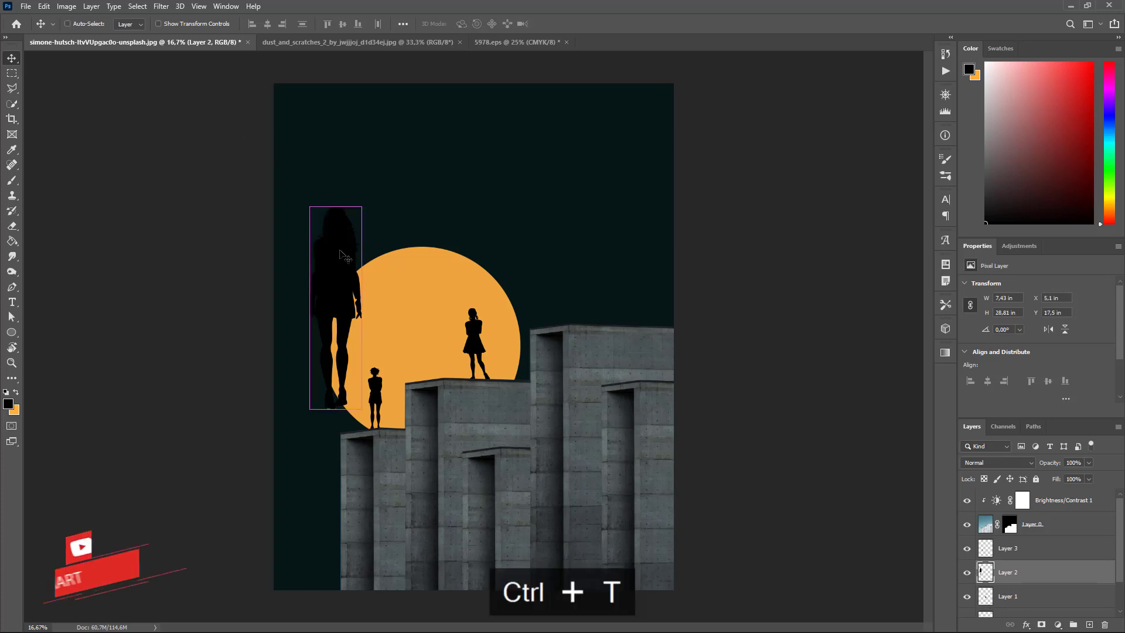
mouse_move(364, 205)
left_mouse_down()
mouse_move(346, 264)
mouse_move(507, 315)
mouse_move(532, 286)
mouse_move(630, 266)
left_mouse_up()
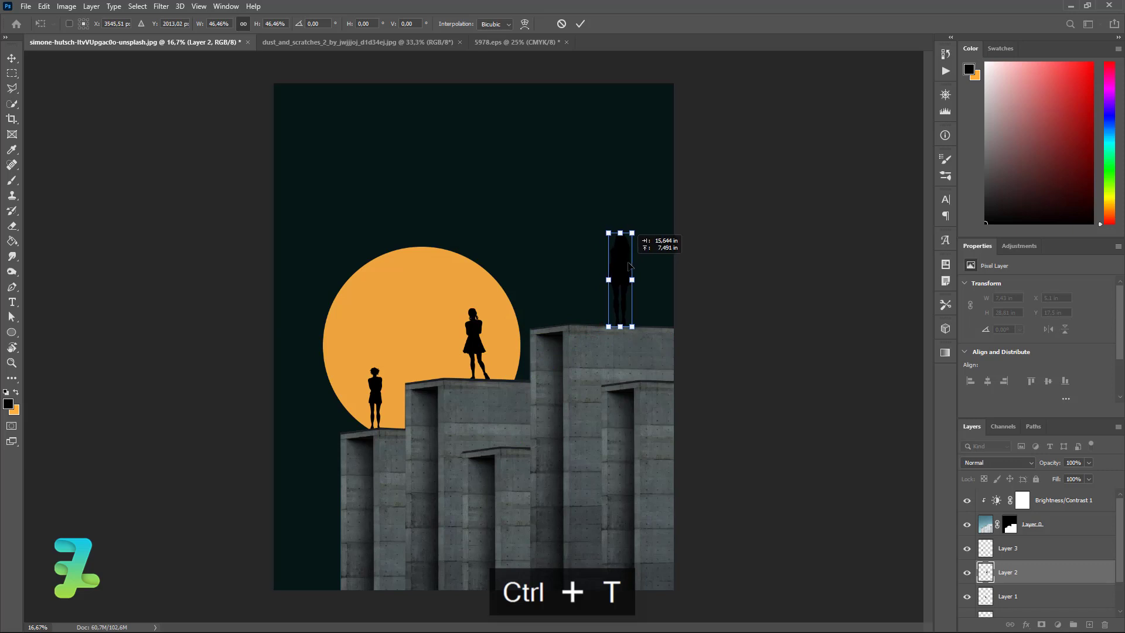
left_click(141, 128)
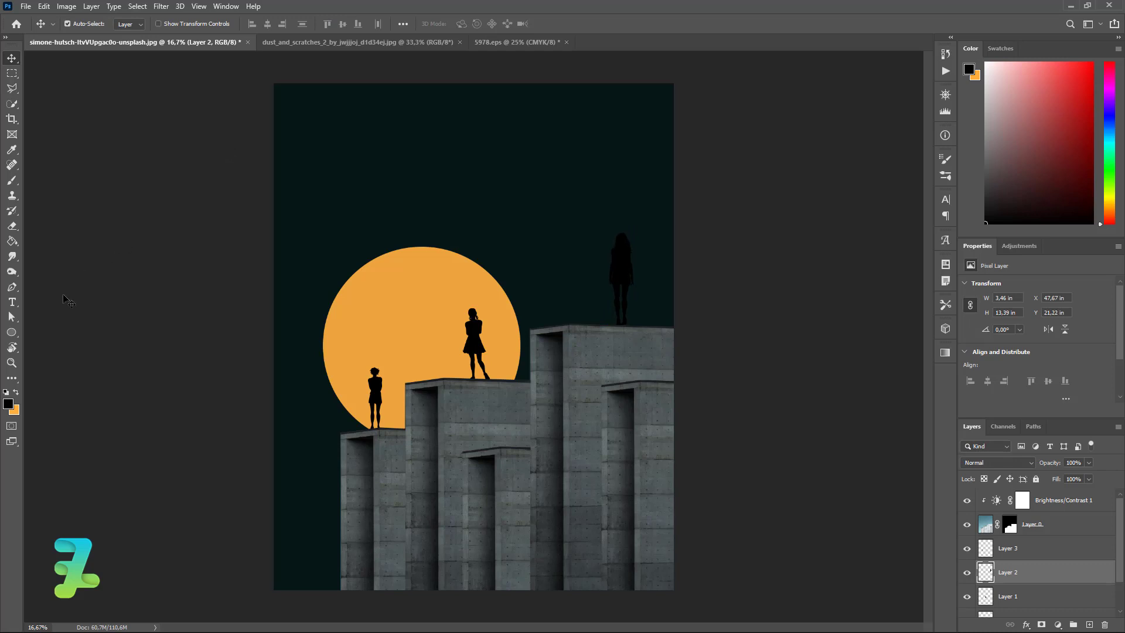
Step: Set the foreground colour to #ffffff and add a new empty layer at the top of the stack
right_click(13, 301)
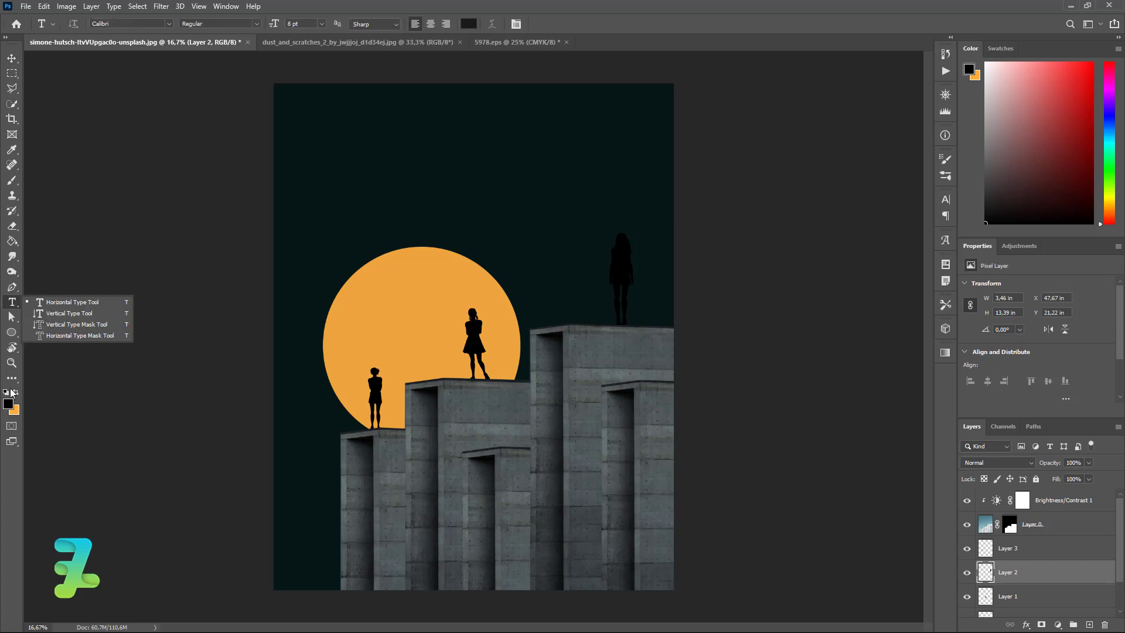
left_click(8, 403)
type("ffffff")
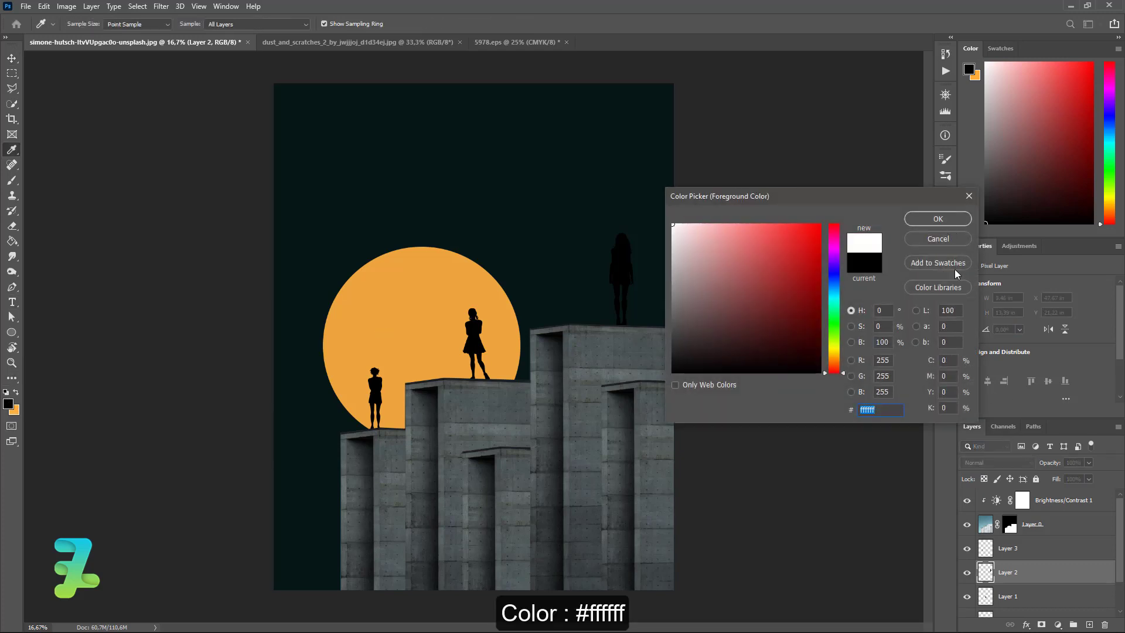
left_click(937, 219)
left_click(1076, 499)
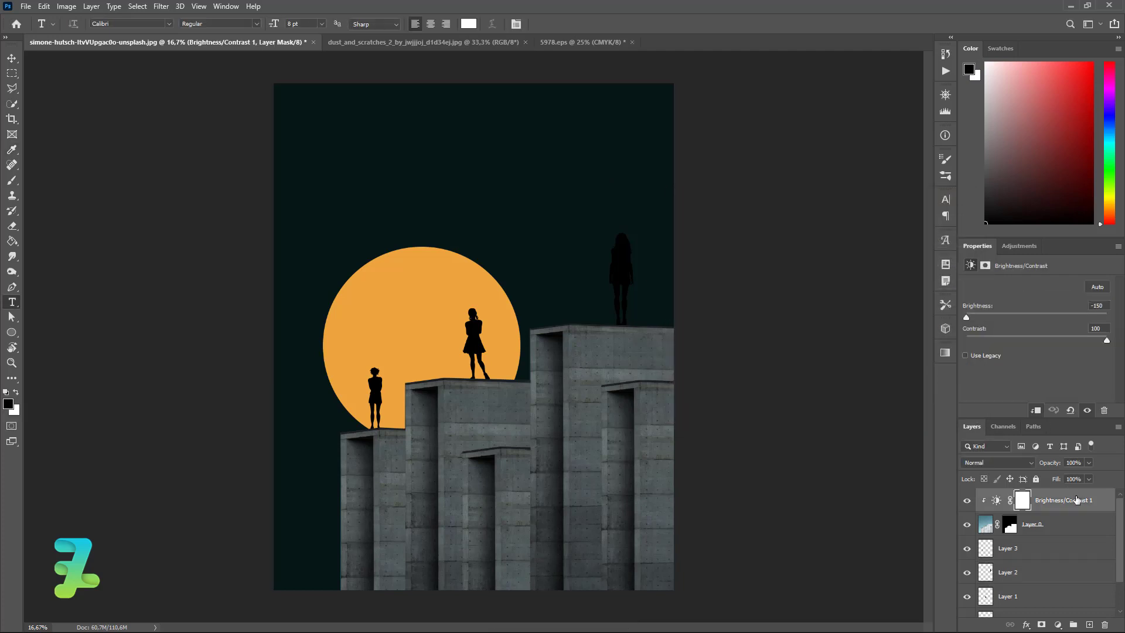
left_click(1091, 624)
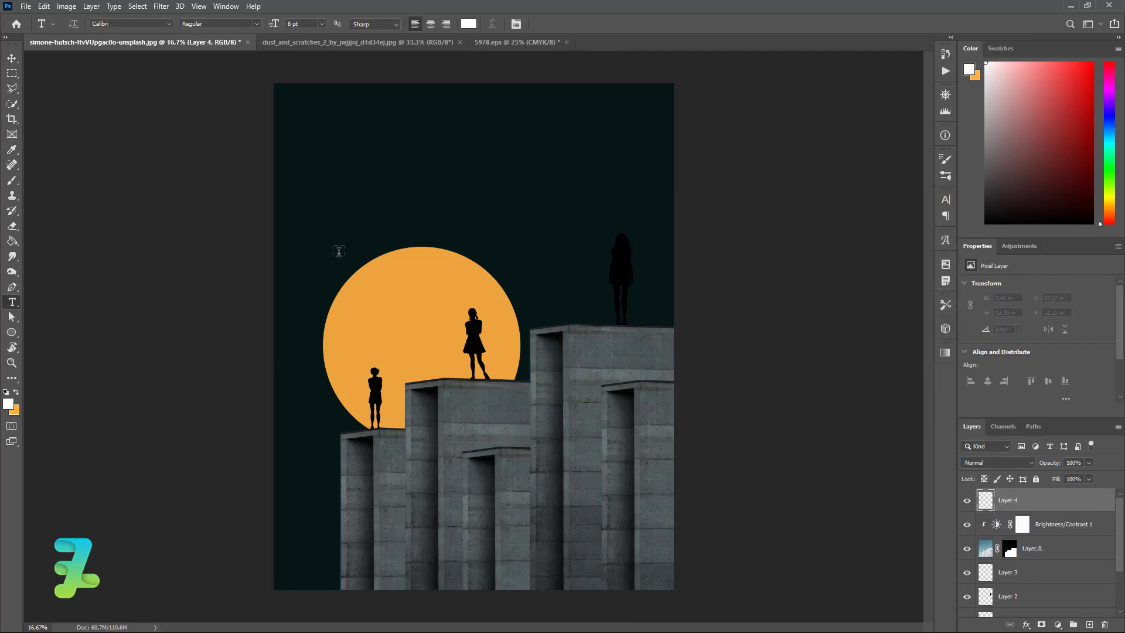
Step: Create the 'GIRL' text above the sun in Roboto Black at 72 pt and select it
left_click(338, 251)
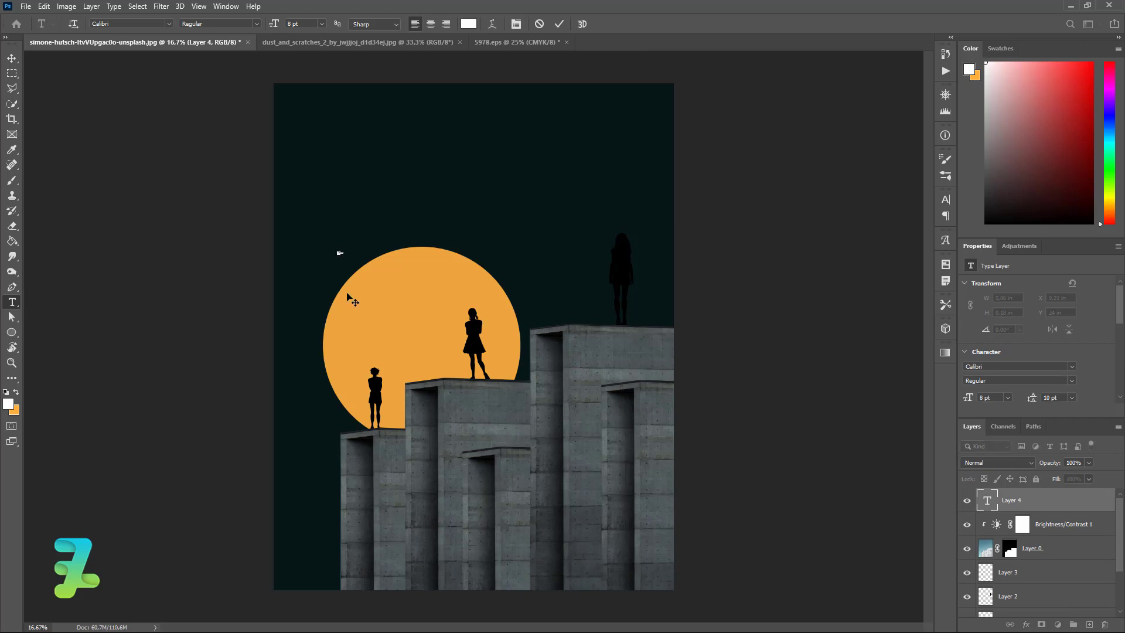
left_click(167, 25)
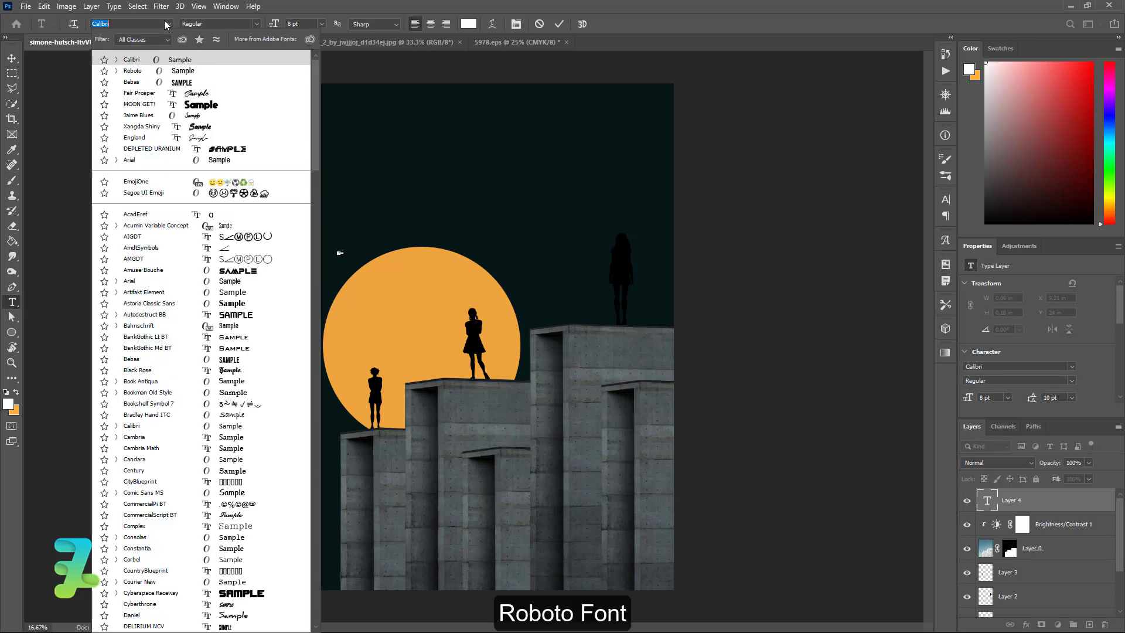
left_click(159, 71)
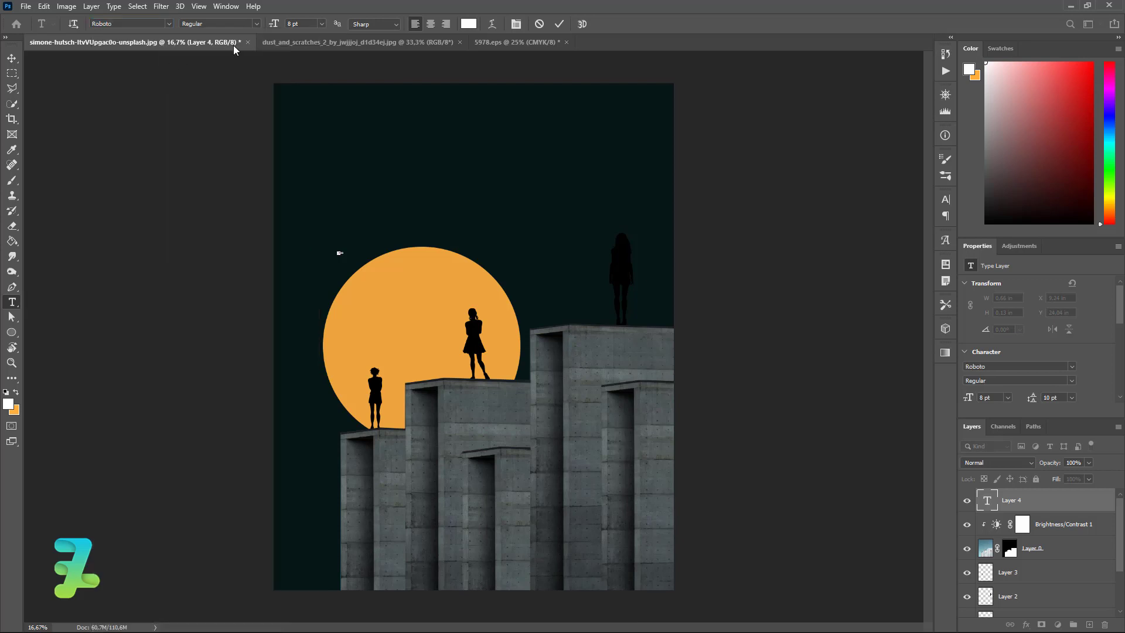
left_click(256, 24)
left_click(234, 108)
left_click(322, 24)
left_click(306, 173)
key("ctrl+a")
left_click(274, 25)
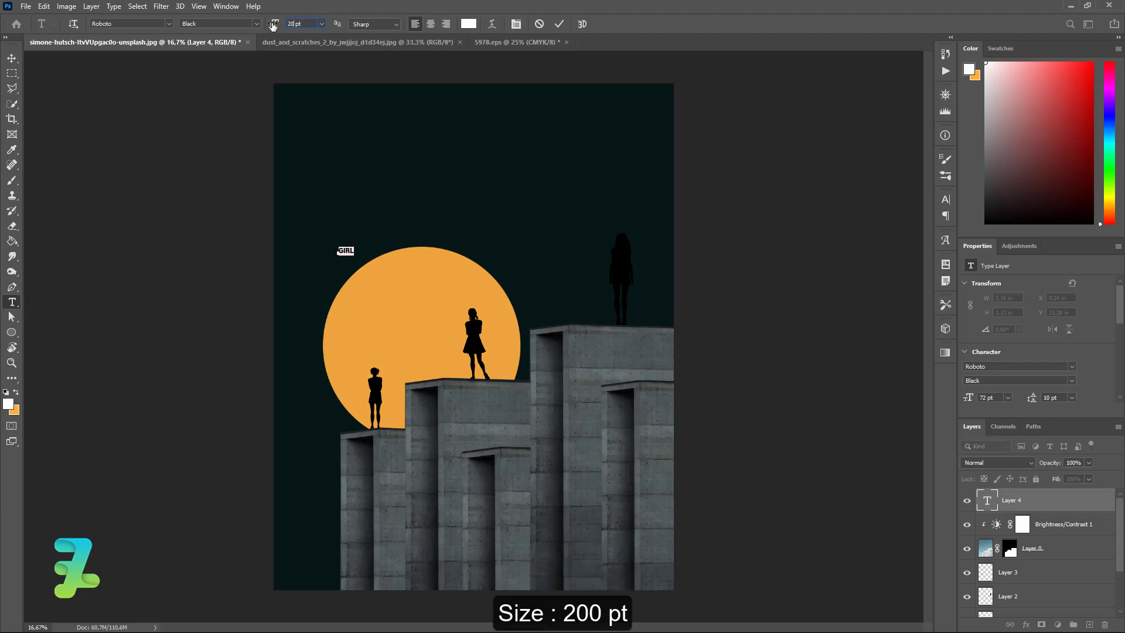
Step: Enlarge GIRL to 200 then 400 pt and retype its mistyped first letter G
type("0")
key("Return")
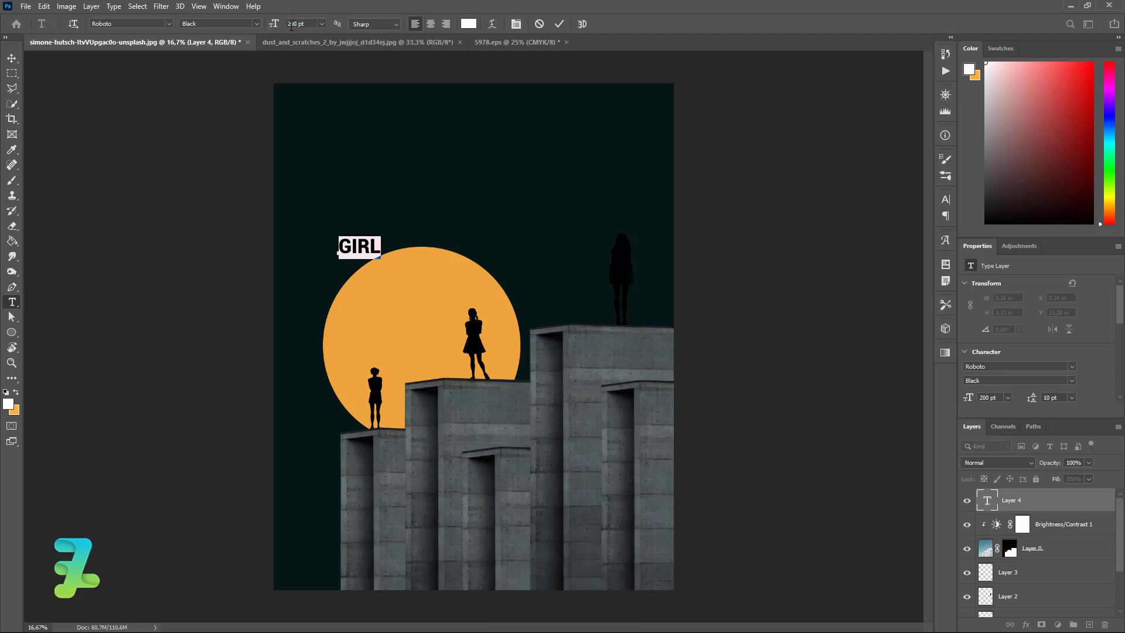
left_click(269, 26)
type("400")
key("Return")
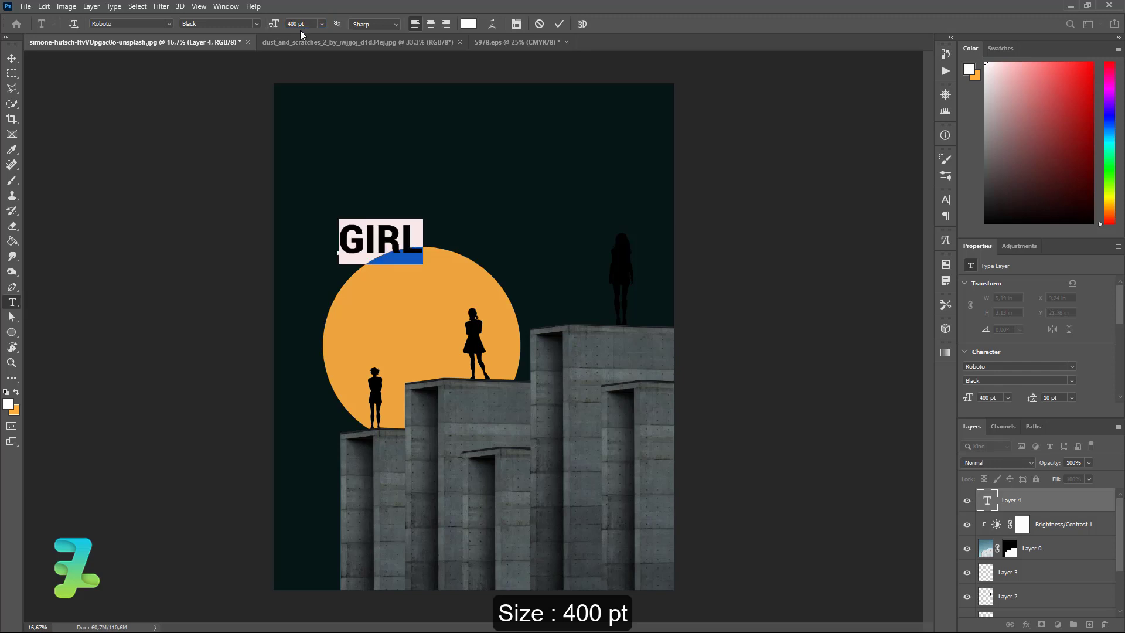
left_click(364, 240)
left_click(327, 242, "shift")
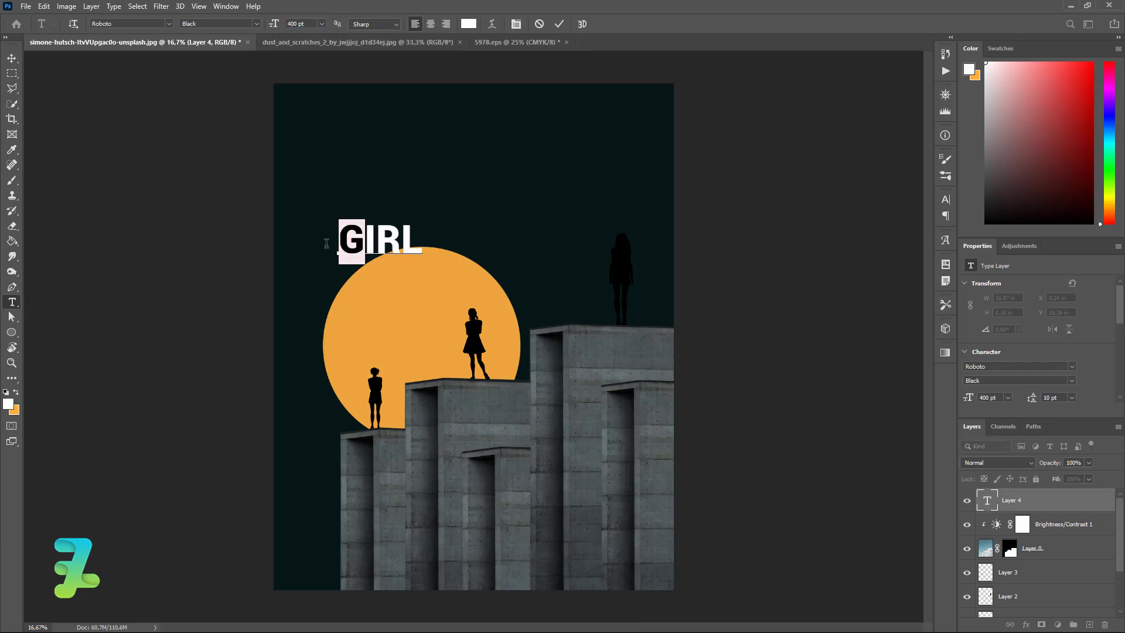
type("4")
key("BackSpace")
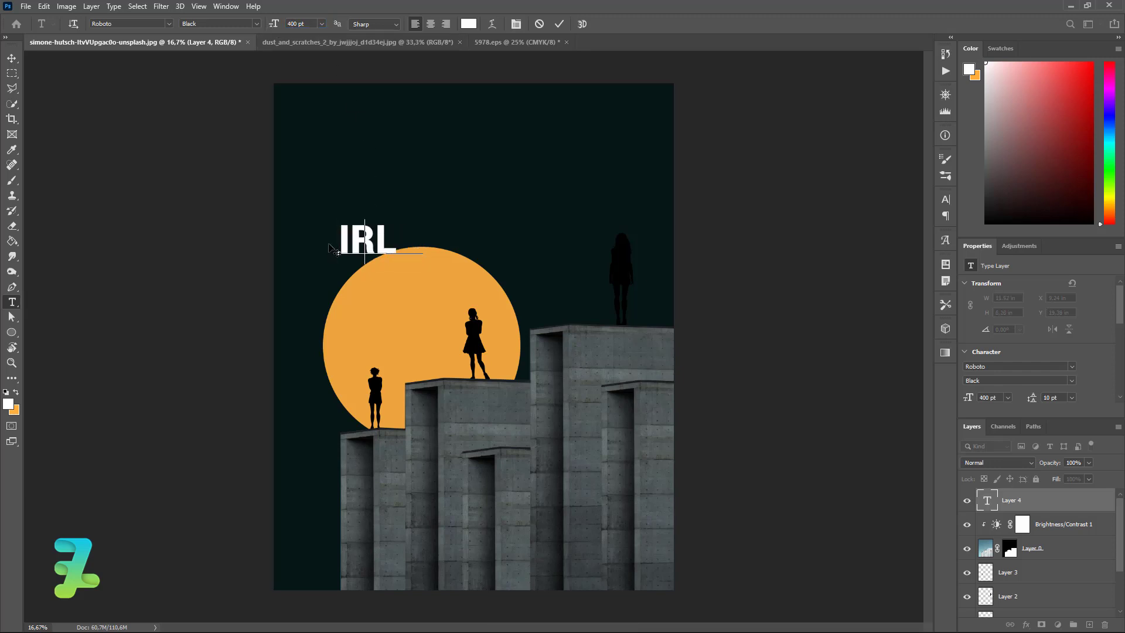
type("G")
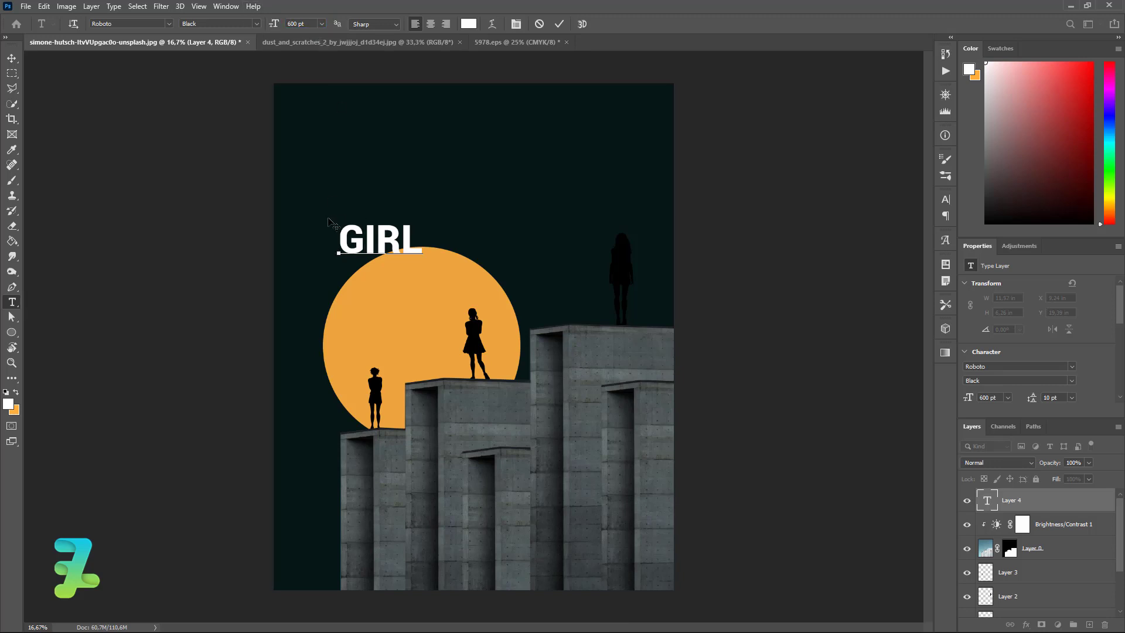
Step: Set the whole word GIRL to 800 pt and commit the text
double_click(437, 256)
left_click(284, 24)
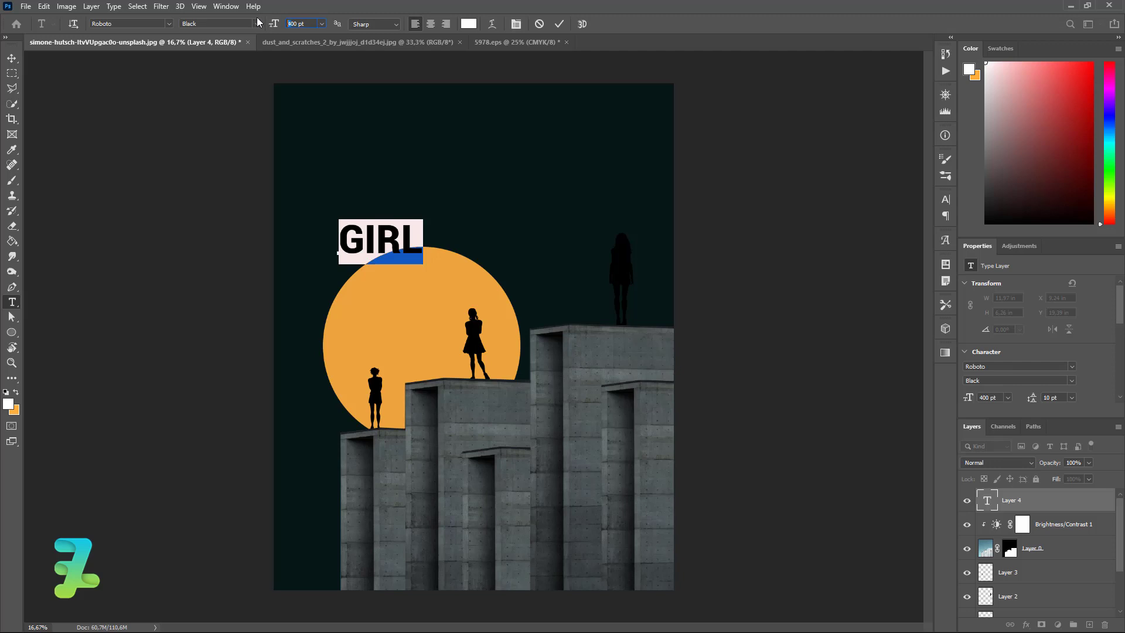
type("800")
key("Return")
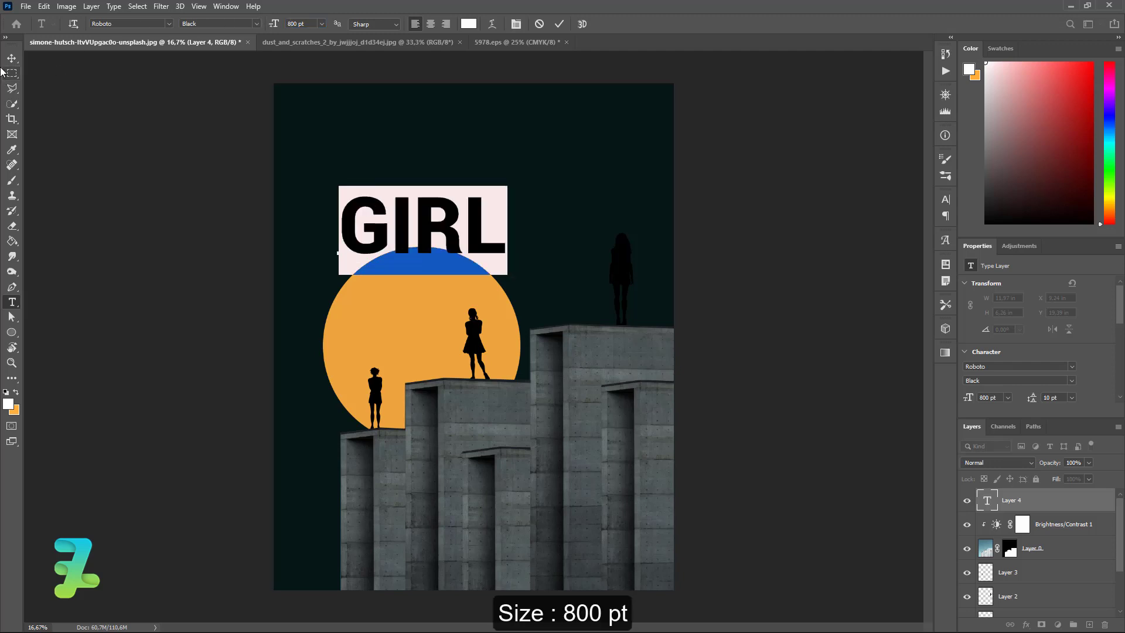
left_click(12, 58)
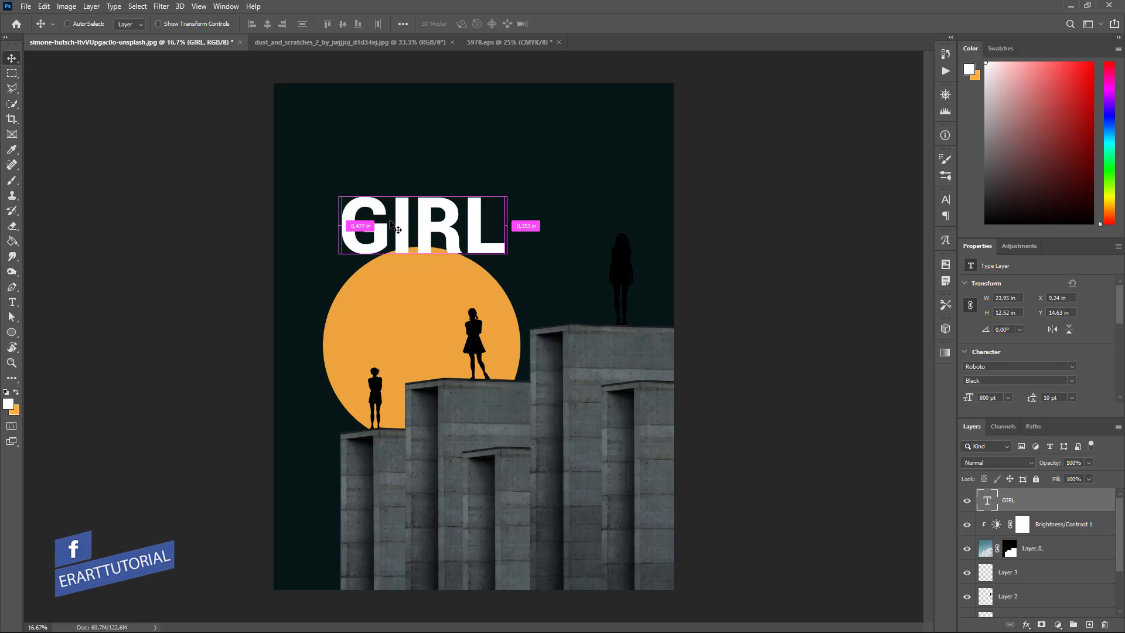
Step: Move GIRL down onto the sun and widen its letter tracking to 860, then select the whole canvas
mouse_move(391, 221)
left_mouse_down()
mouse_move(369, 316)
mouse_move(354, 320)
left_mouse_up()
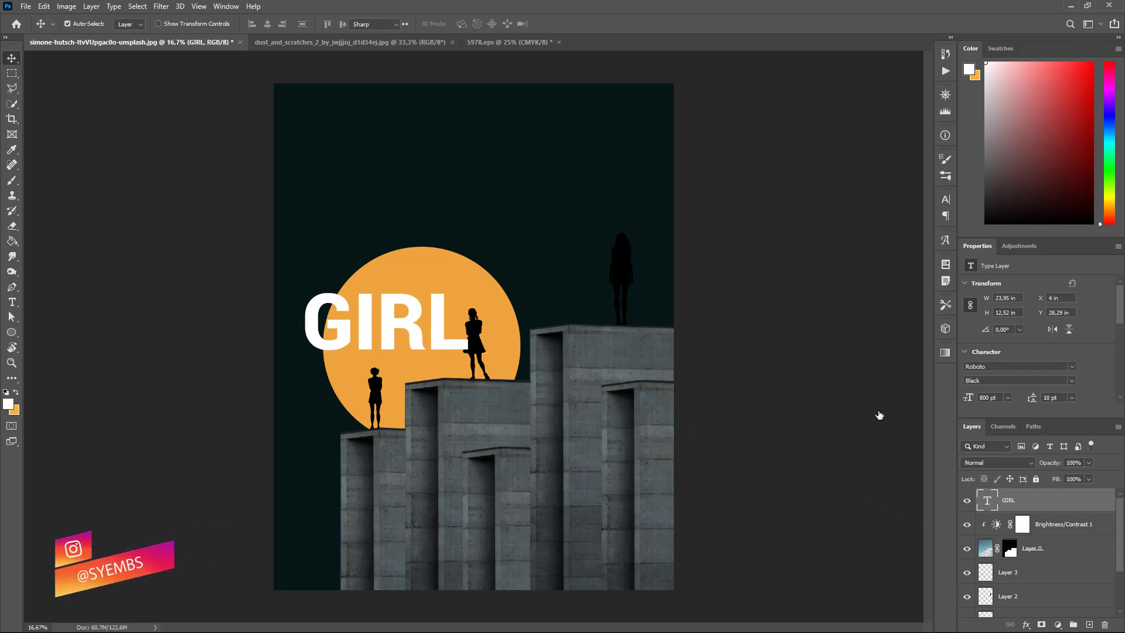
key("Return")
left_click(515, 24)
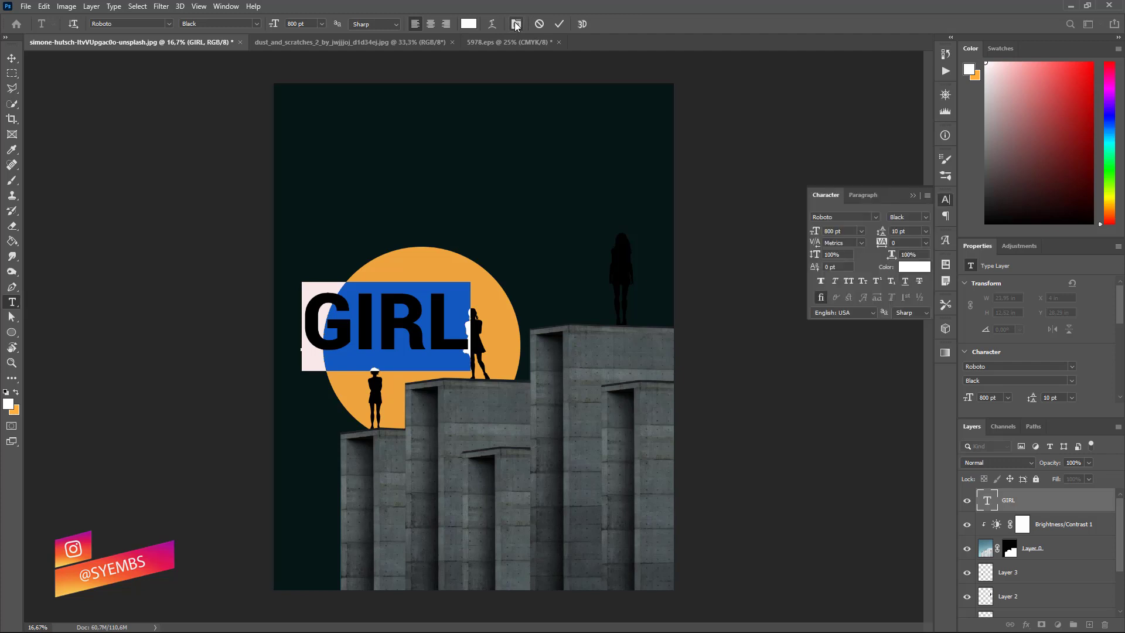
left_click_drag(885, 248, 911, 250)
left_click(14, 59)
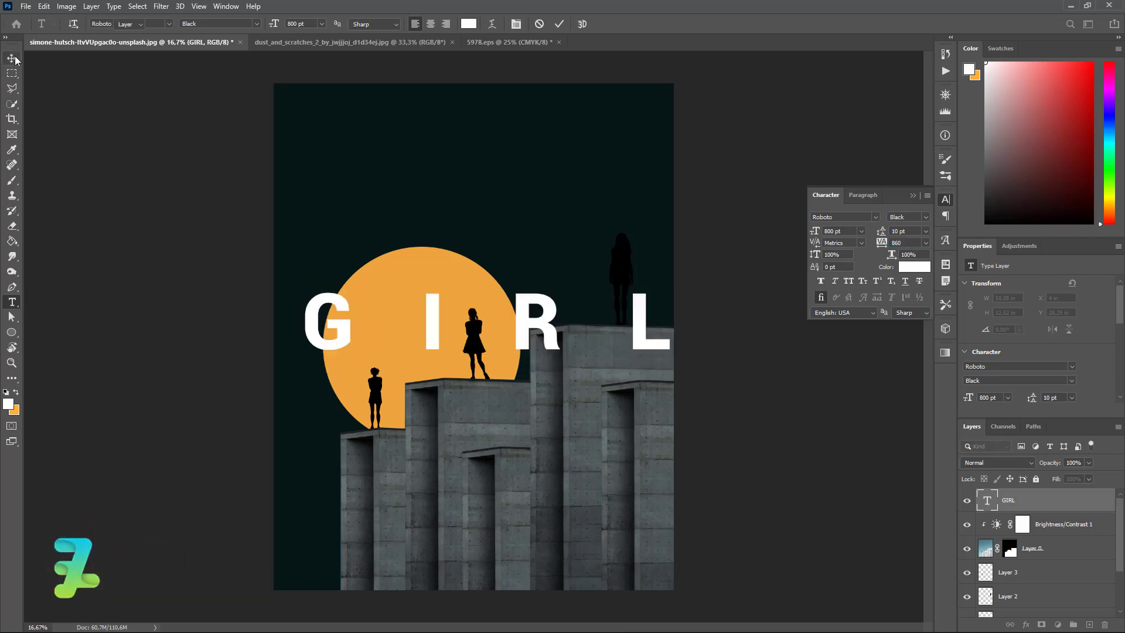
key("ctrl+a")
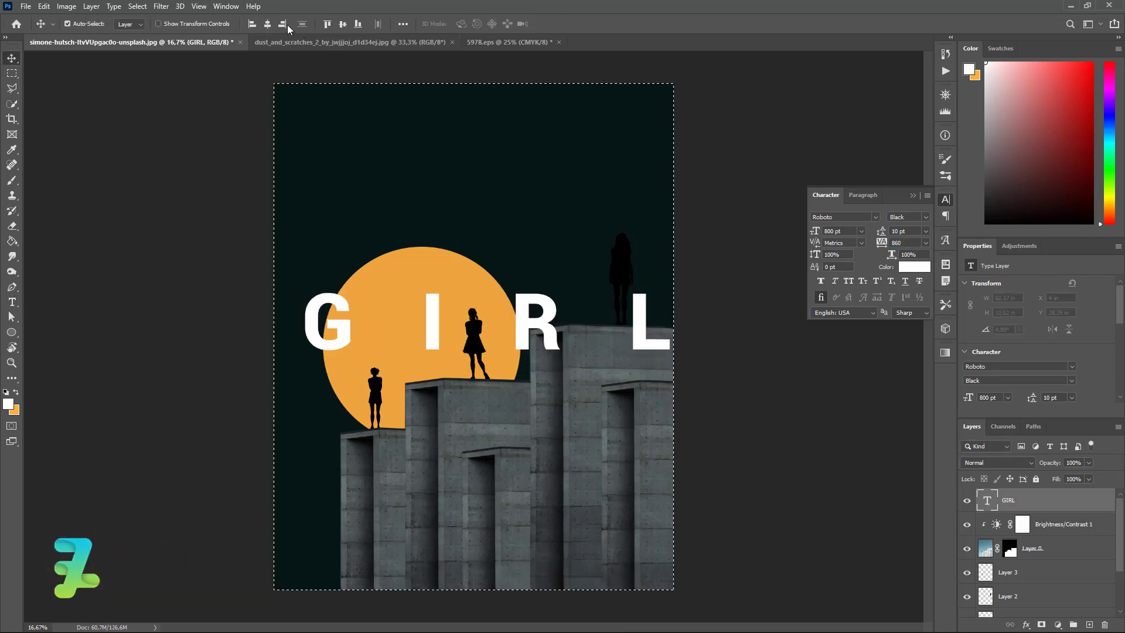
Step: Align GIRL to the horizontal centre of the canvas, deselect, and finish the text edit
left_click(268, 25)
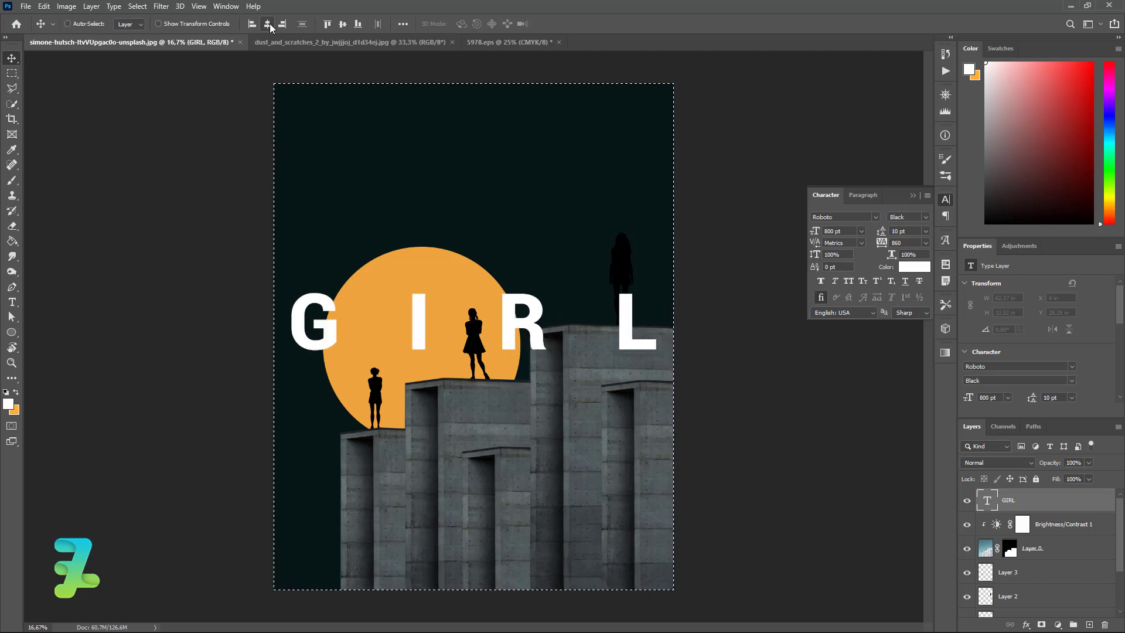
key("ctrl+d")
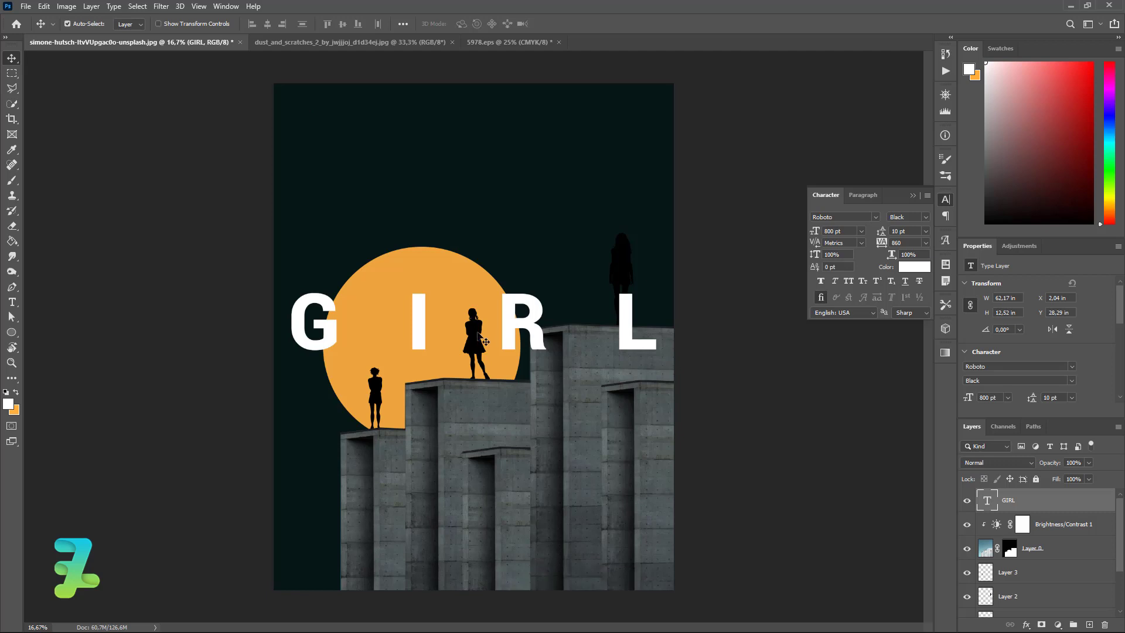
double_click(475, 334)
left_click(474, 325)
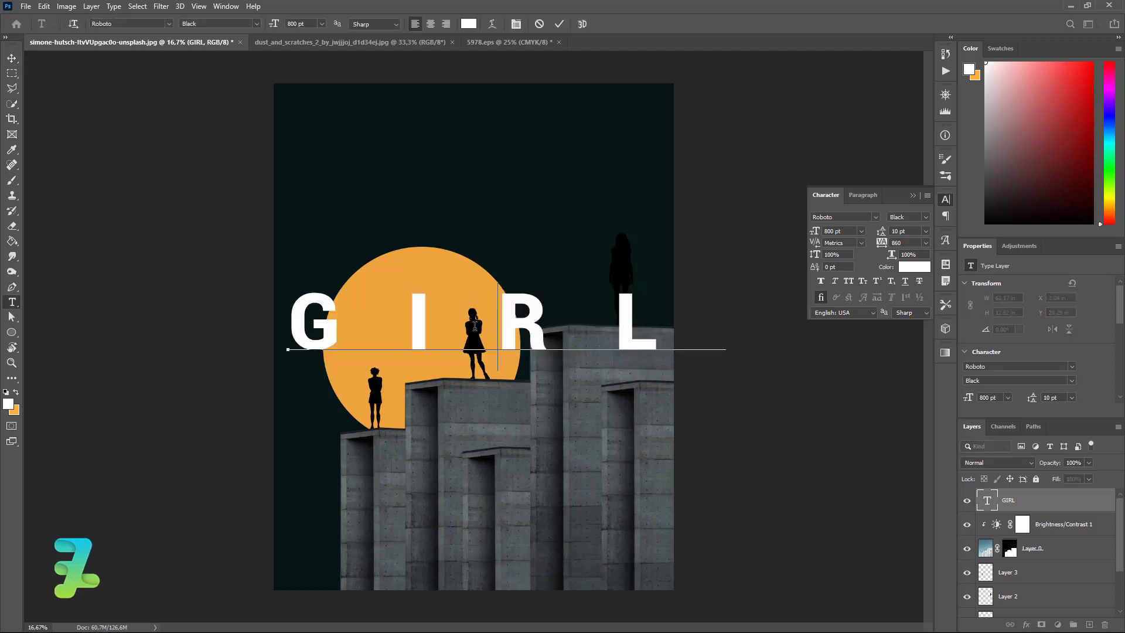
key("ctrl+Return")
key("v")
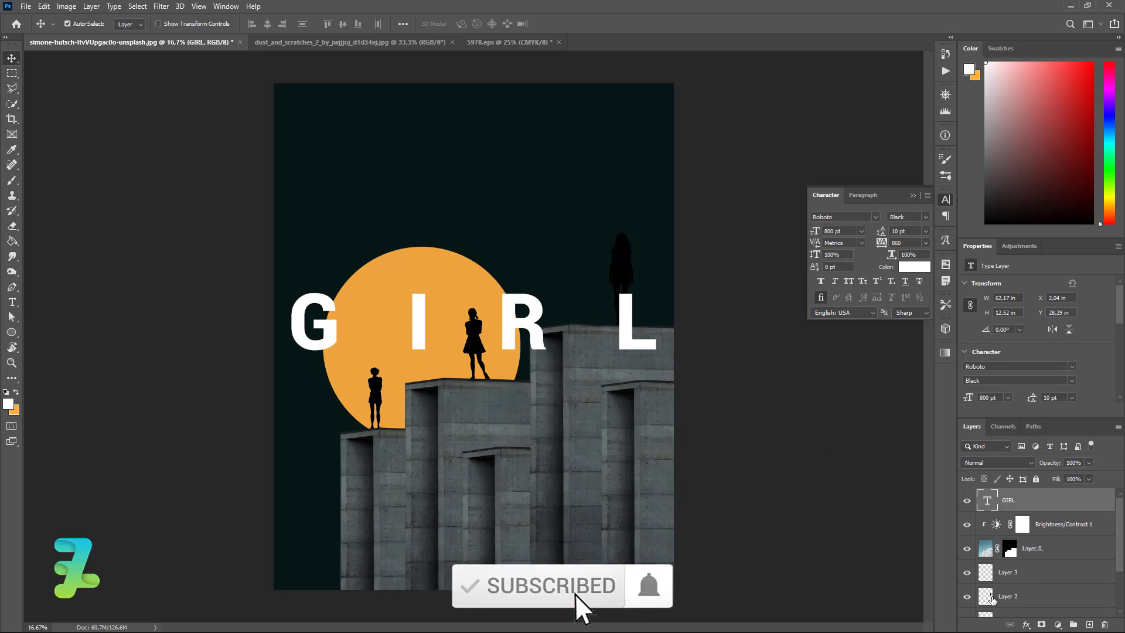
Step: Nudge the top woman silhouette three Shift-steps left onto its building
left_click(990, 599)
key("shift+Left")
key("shift+Left")
key("shift+Left")
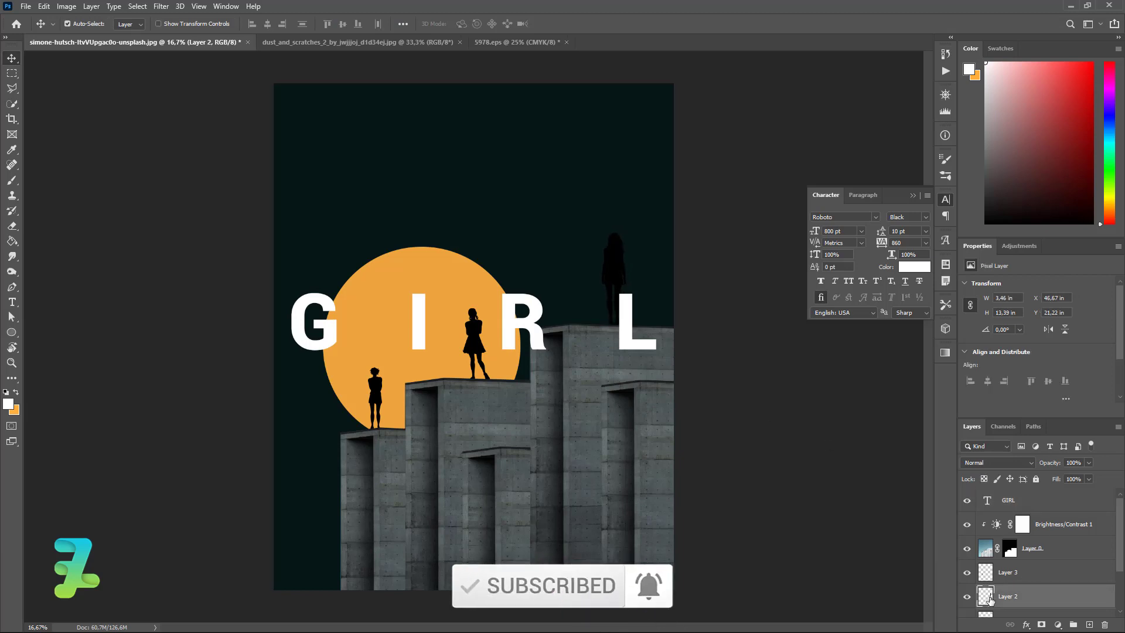
key("shift+Left")
key("shift+Left")
key("shift+Left")
key("shift+Left")
key("shift+Left")
key("shift+Left")
key("shift+Left")
key("shift+Left")
key("shift+Left")
key("shift+Left")
key("shift+Left")
key("shift+Left")
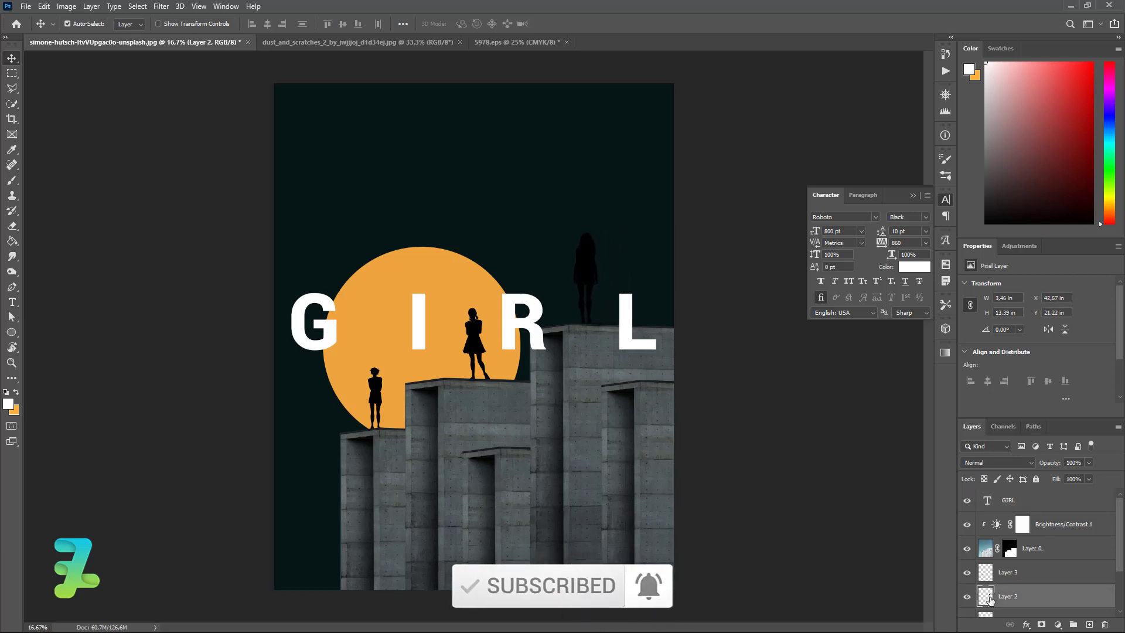
key("shift+Left")
key("shift+Left")
key("shift+Left")
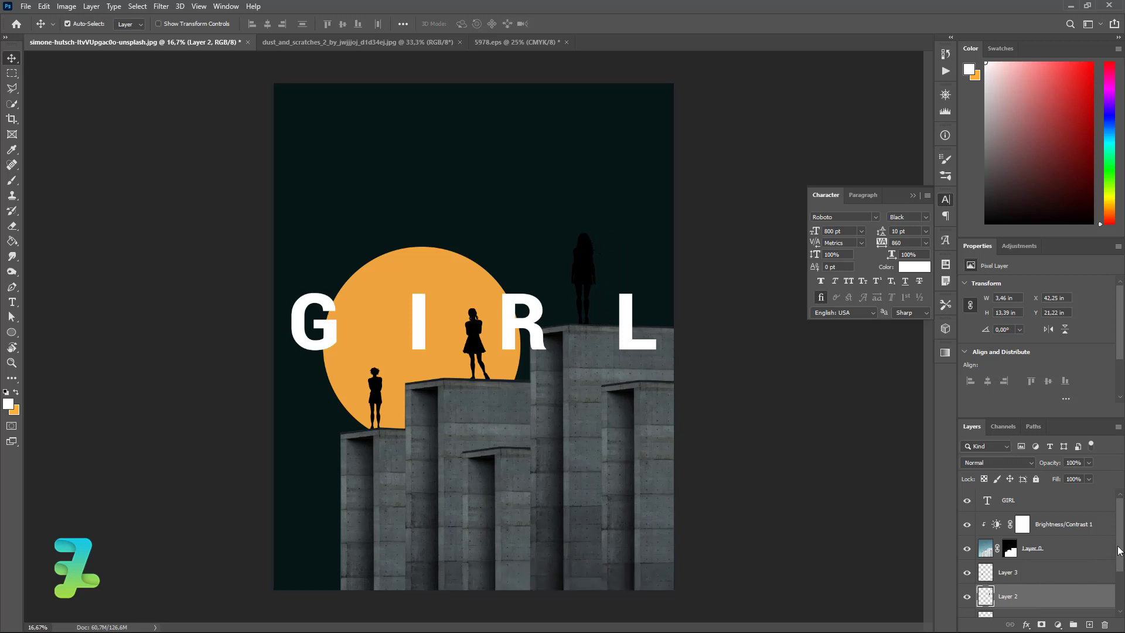
left_click_drag(1119, 550, 1119, 575)
Step: Nudge the middle silhouette slightly left and stamp all visible layers into a new top layer
left_click(990, 588)
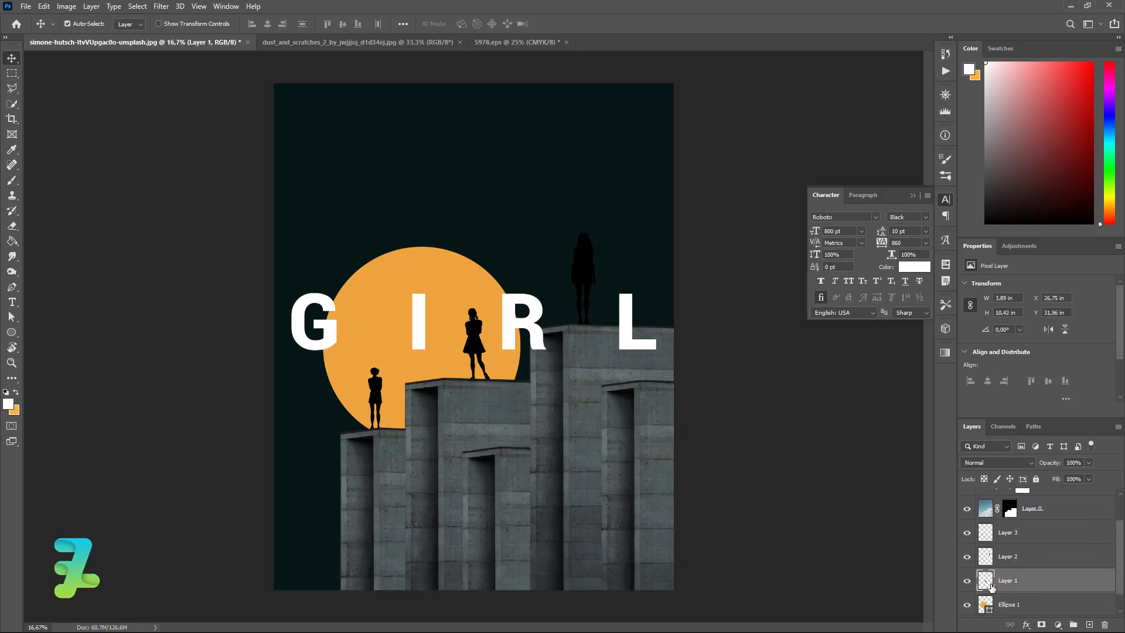
key("shift+Left")
key("shift+Left")
key("shift+Left")
key("shift+Left")
key("shift+Left")
key("shift+Left")
key("shift+Left")
key("shift+Left")
key("shift+Left")
key("shift+Left")
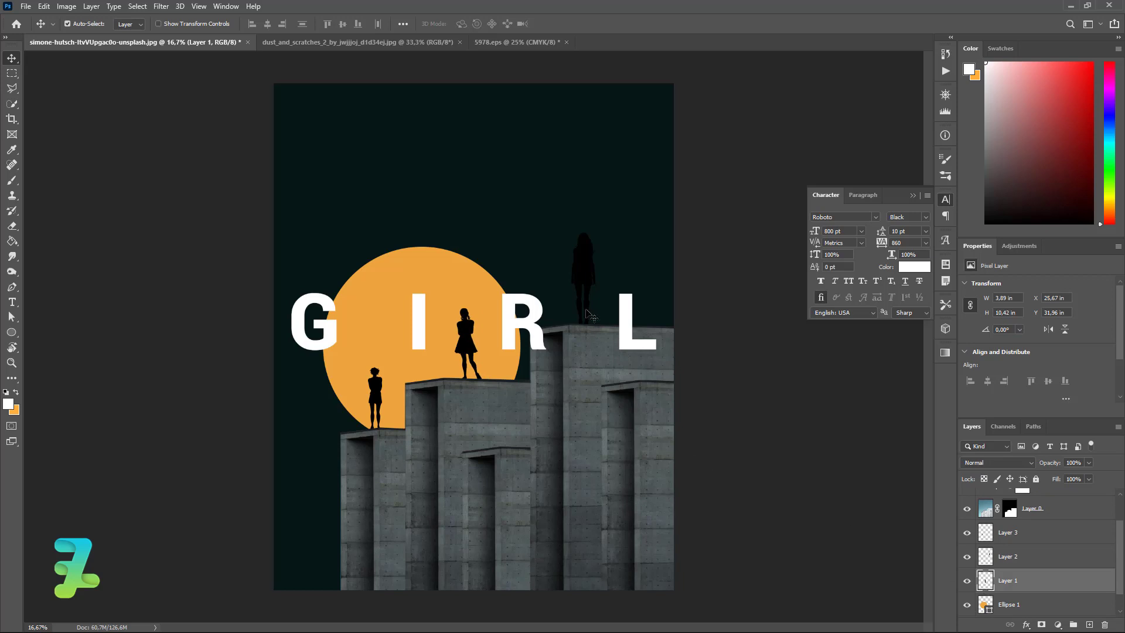
left_click_drag(1120, 563, 1117, 514)
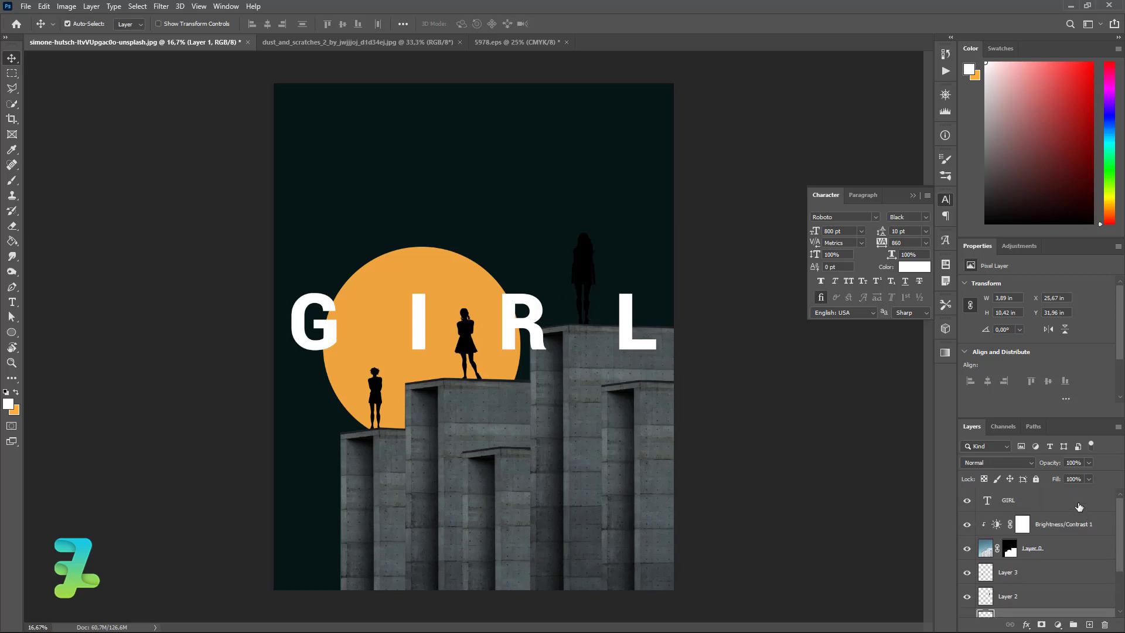
left_click(1078, 505)
key("ctrl+shift+alt+e")
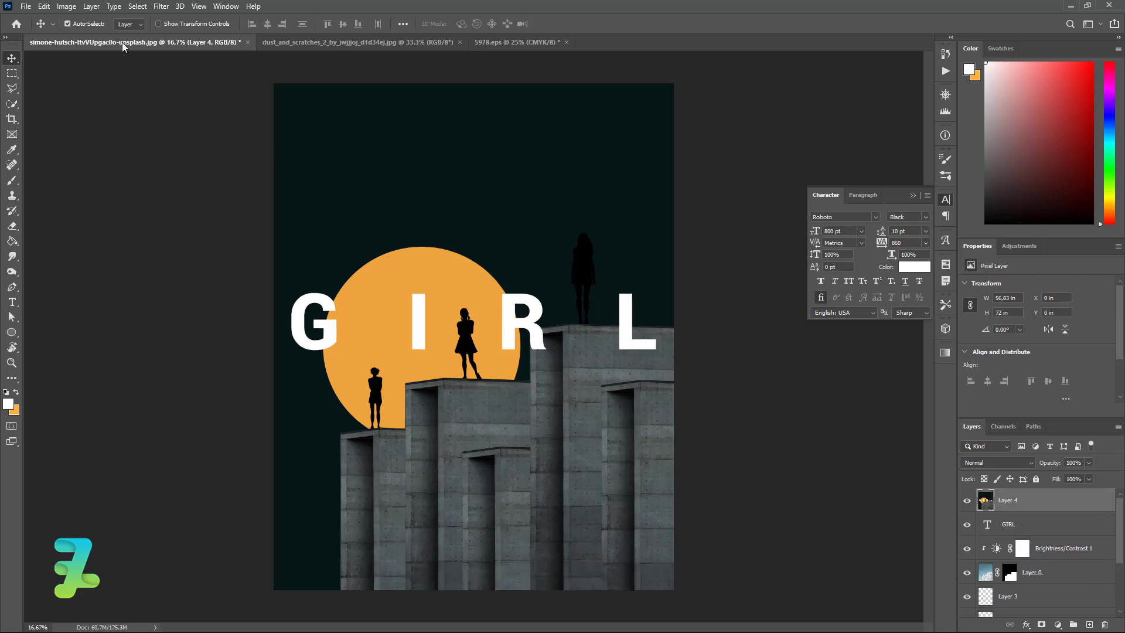
Step: Apply Add Noise at 8.21%, Uniform, Monochromatic to the merged Layer 4
left_click(161, 6)
mouse_move(168, 139)
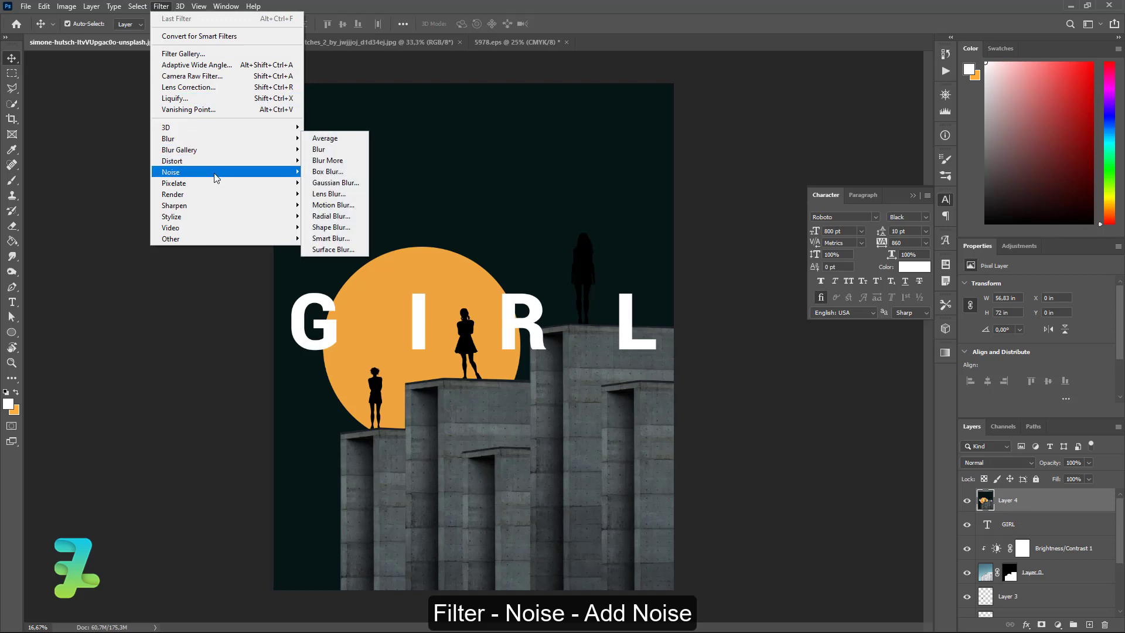
mouse_move(172, 171)
left_click(315, 171)
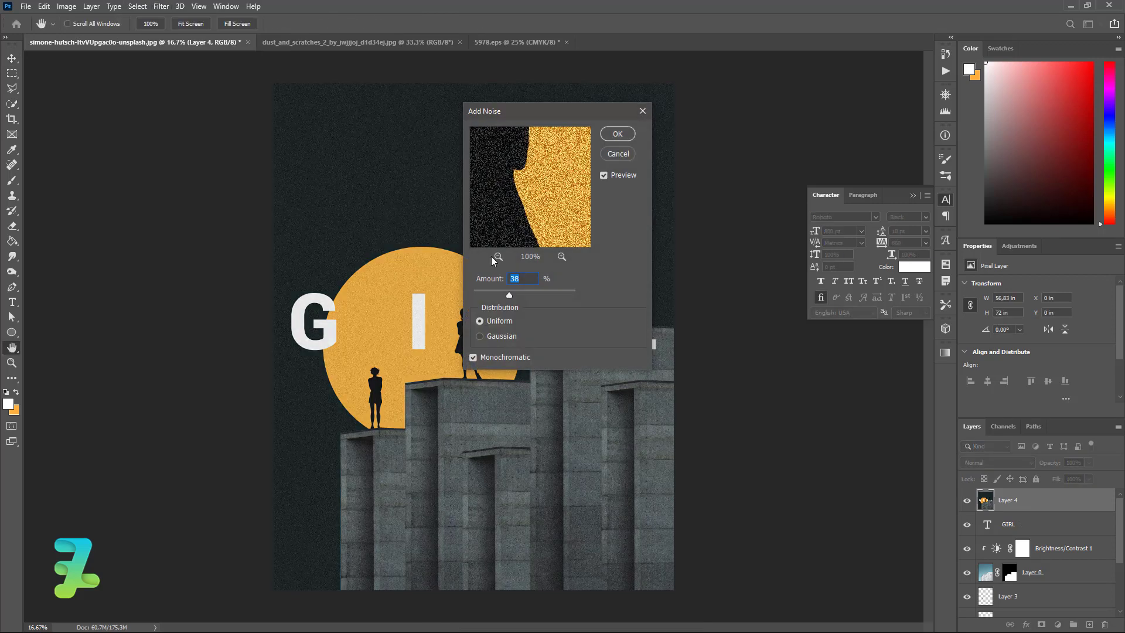
left_click_drag(529, 113, 728, 127)
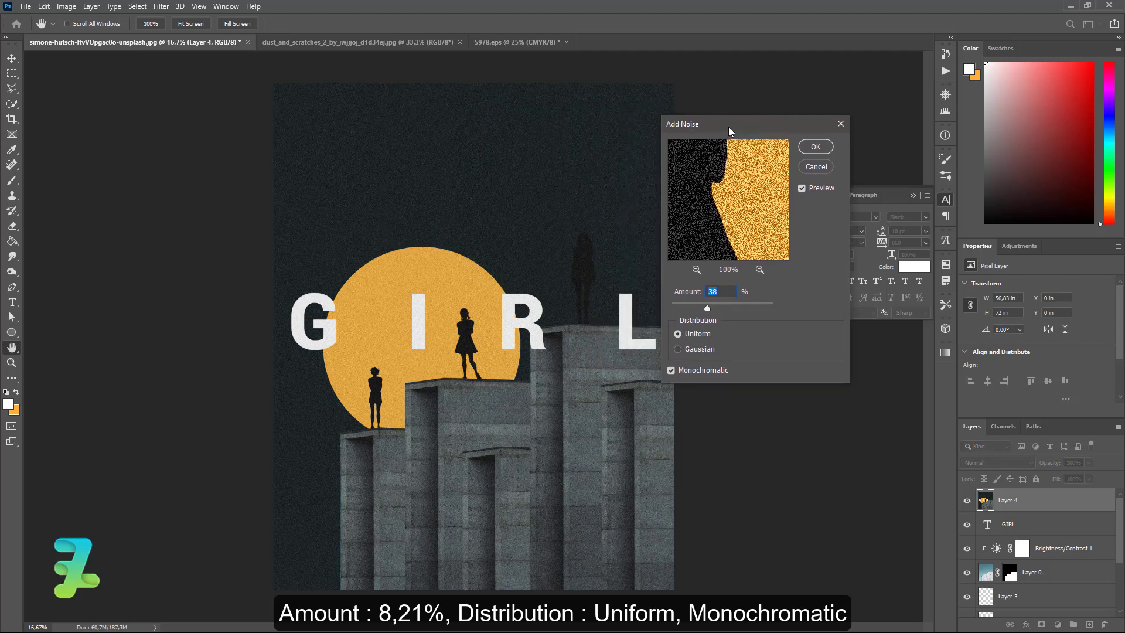
left_click(679, 350)
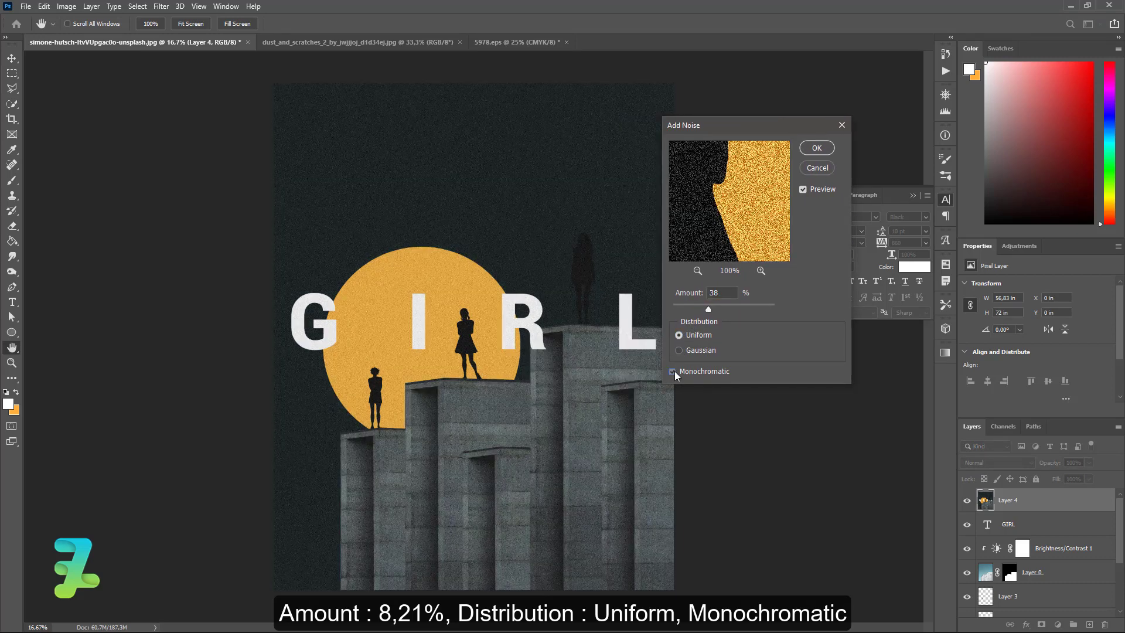
left_click(673, 372)
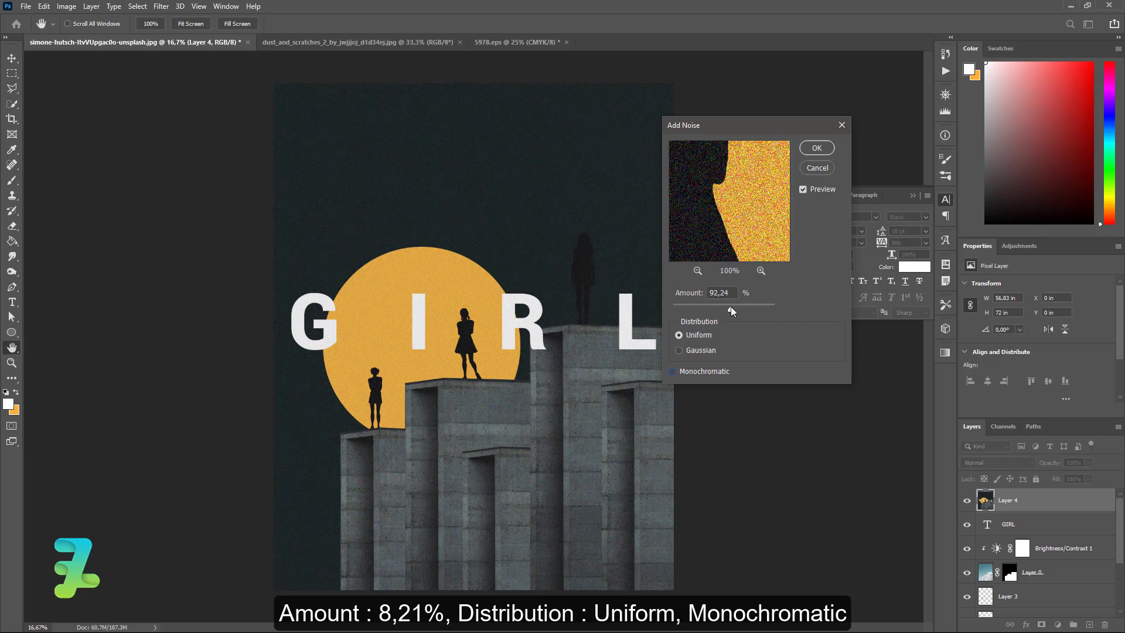
left_click_drag(716, 308, 715, 308)
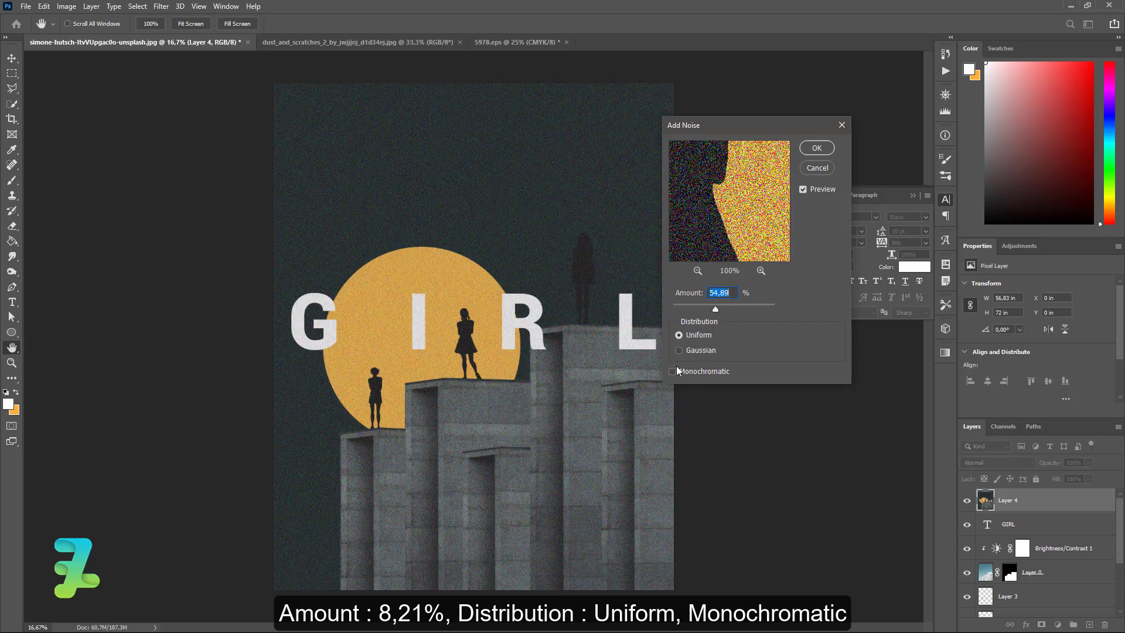
left_click(673, 371)
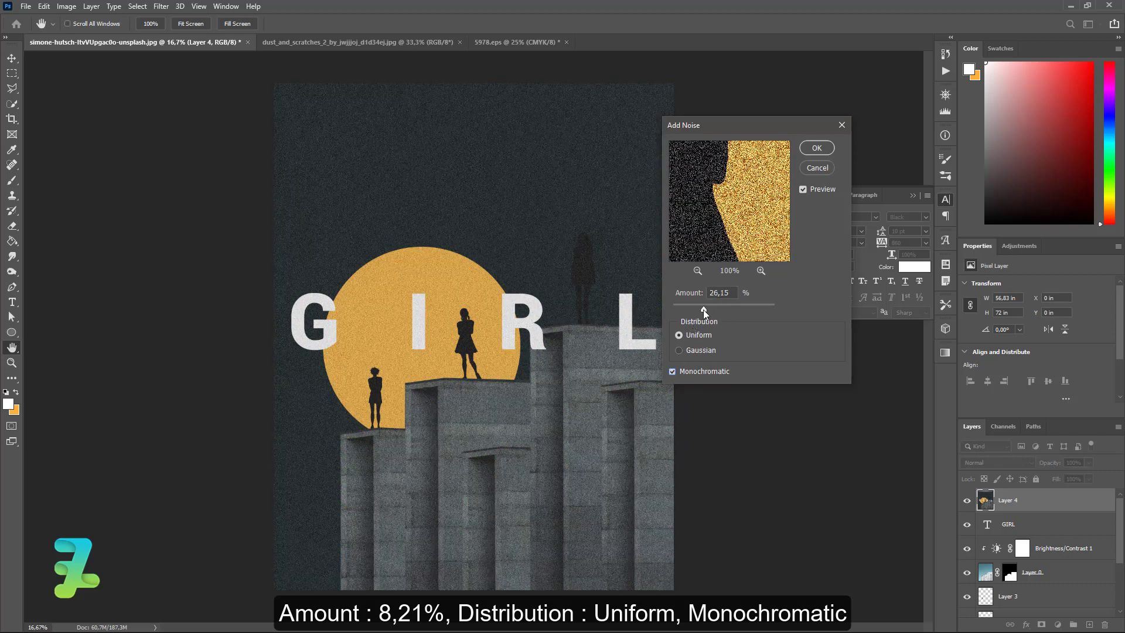
left_click_drag(703, 310, 701, 310)
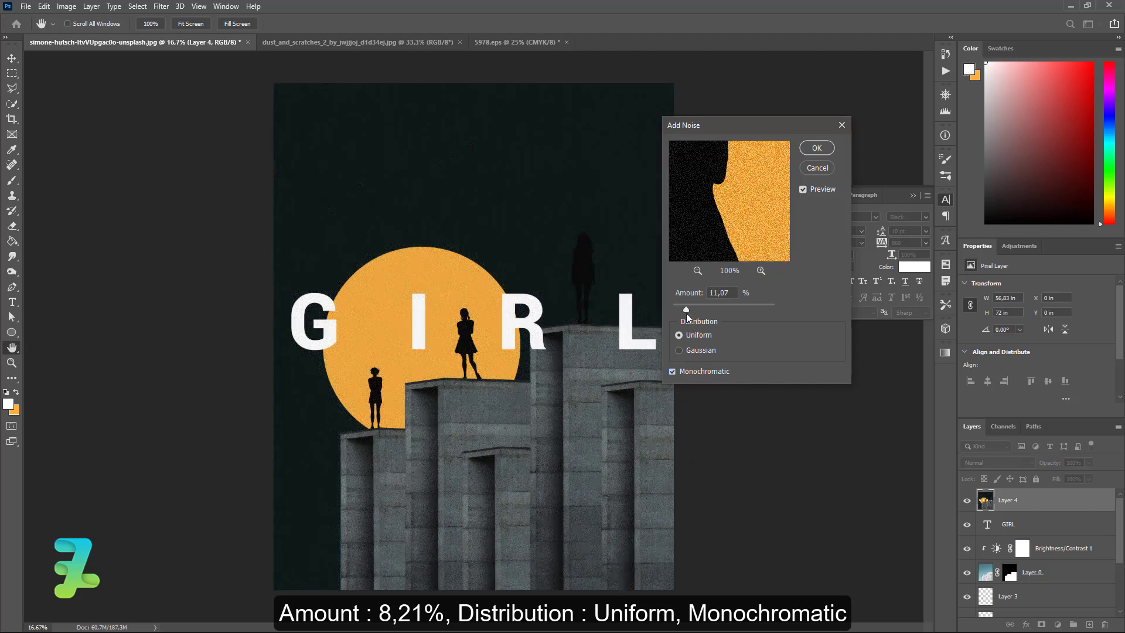
left_click_drag(686, 313, 677, 314)
left_click(817, 148)
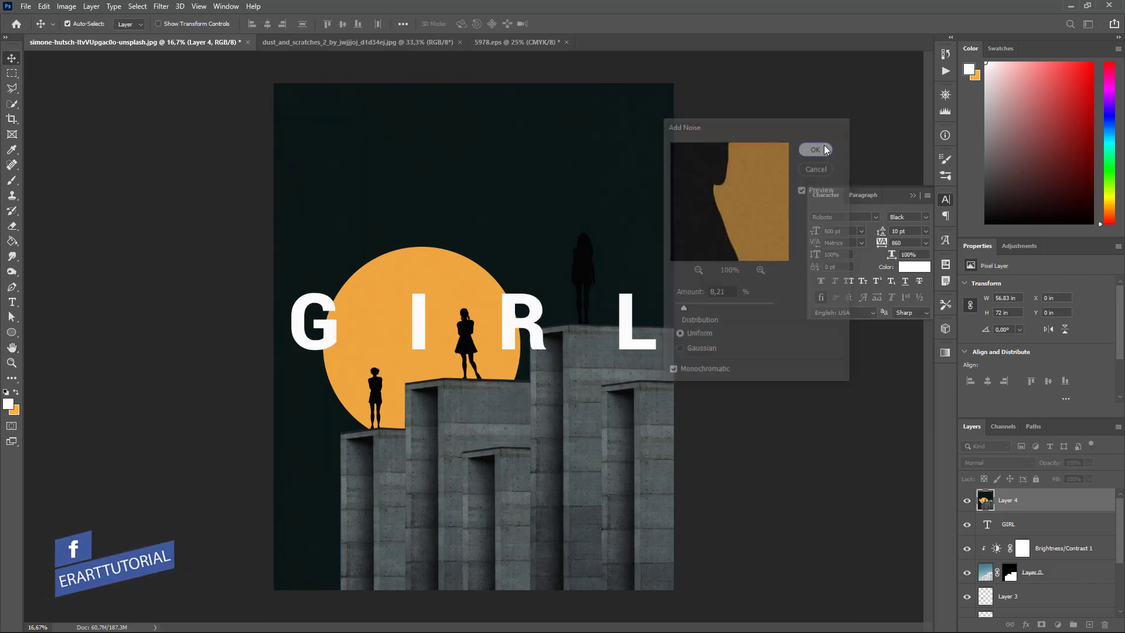
Step: Float the dust_and_scratches document and drag its texture layer into the poster
left_click(913, 196)
left_click(437, 191)
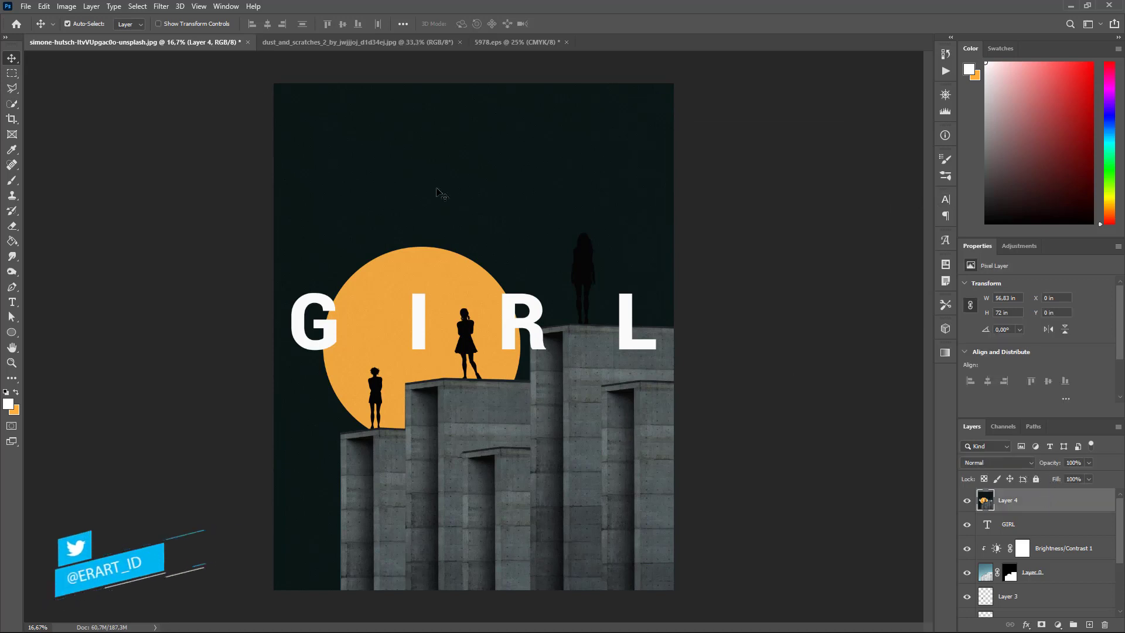
left_click(312, 43)
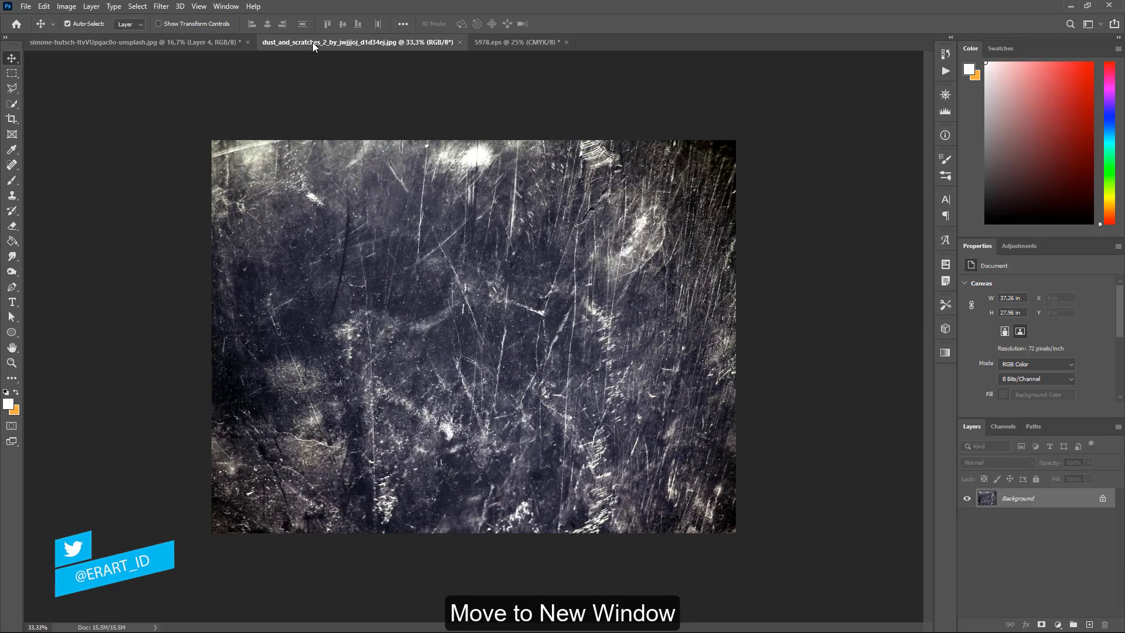
right_click(312, 42)
left_click(339, 99)
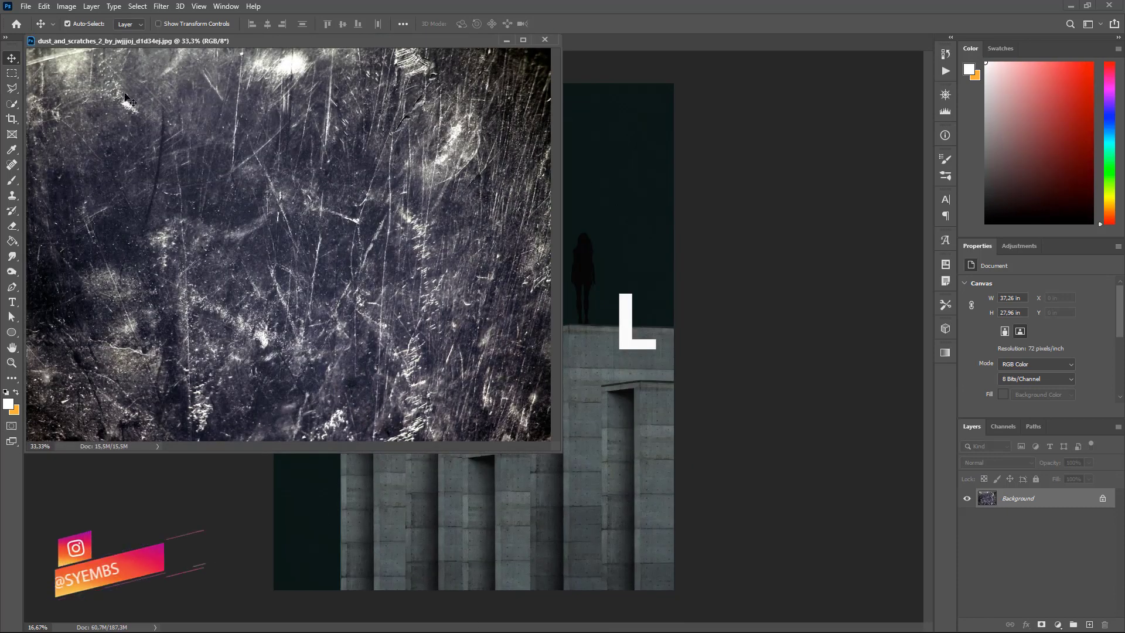
left_click_drag(987, 497, 603, 252)
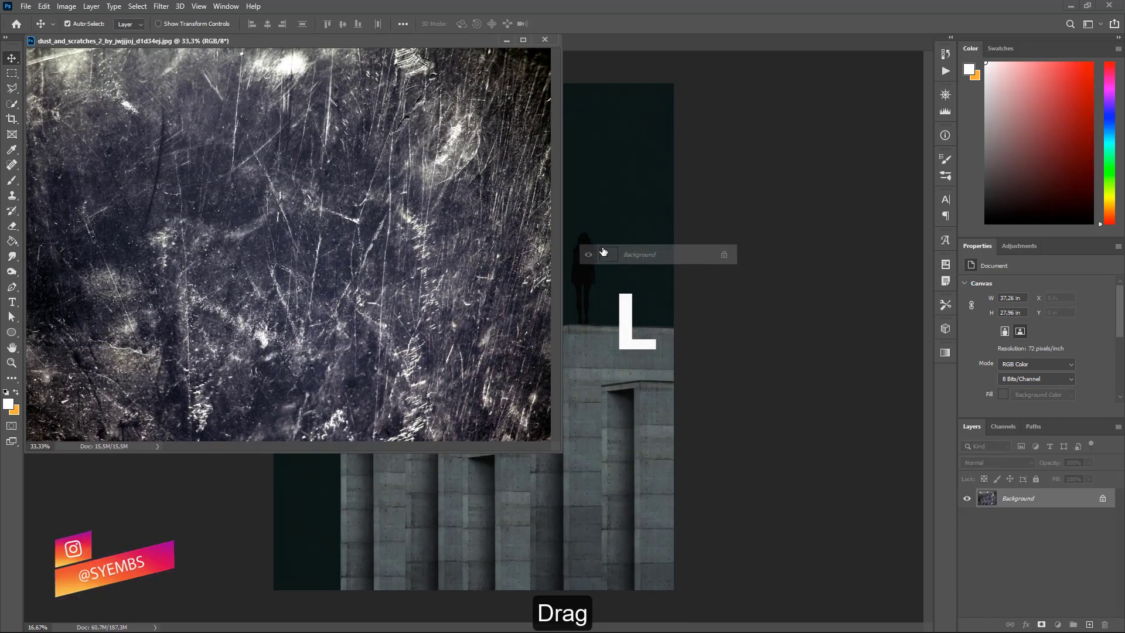
mouse_move(331, 40)
left_mouse_down()
mouse_move(478, 43)
mouse_move(264, 43)
left_mouse_up()
Step: Scale and position texture Layer 5 to cover the entire poster
left_click(185, 44)
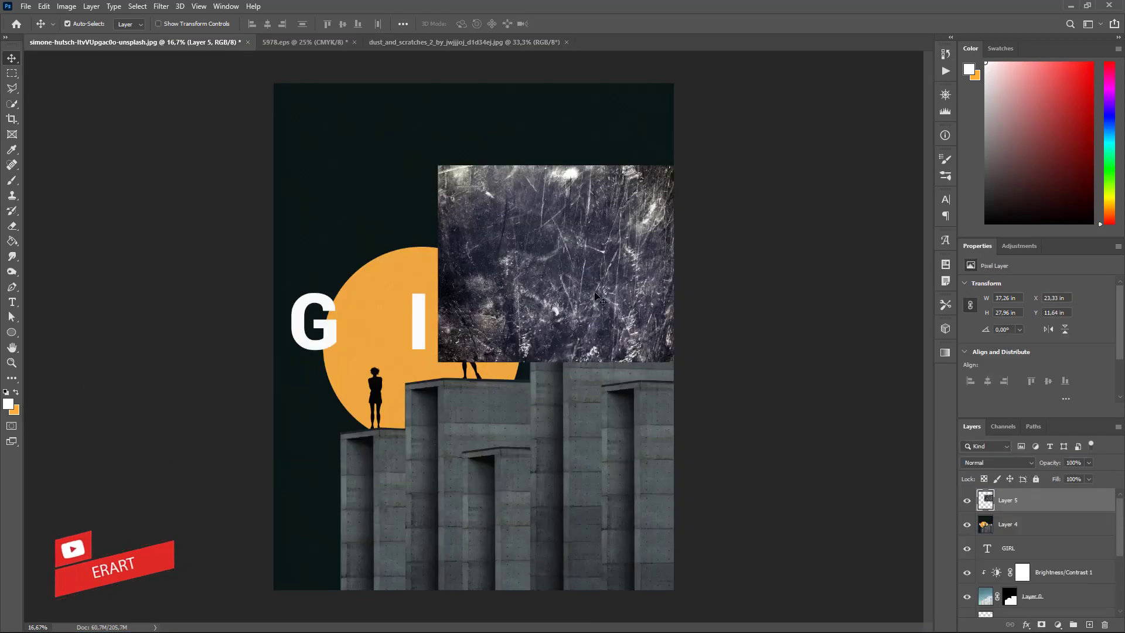
key("ctrl+t")
left_click_drag(439, 359, 246, 510)
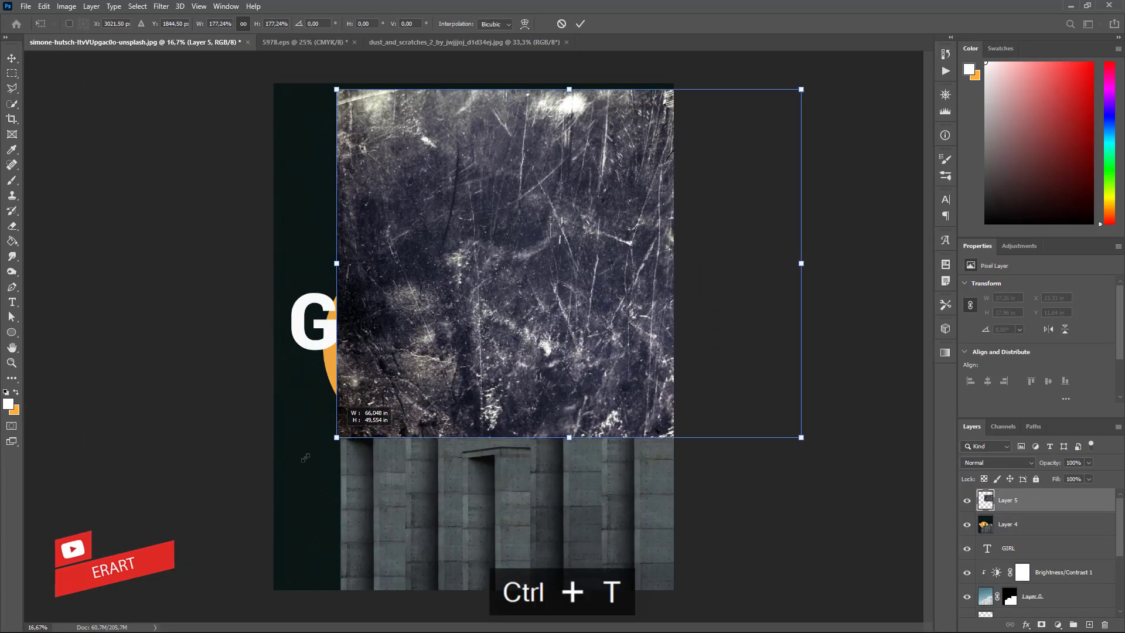
left_click_drag(400, 328, 390, 416)
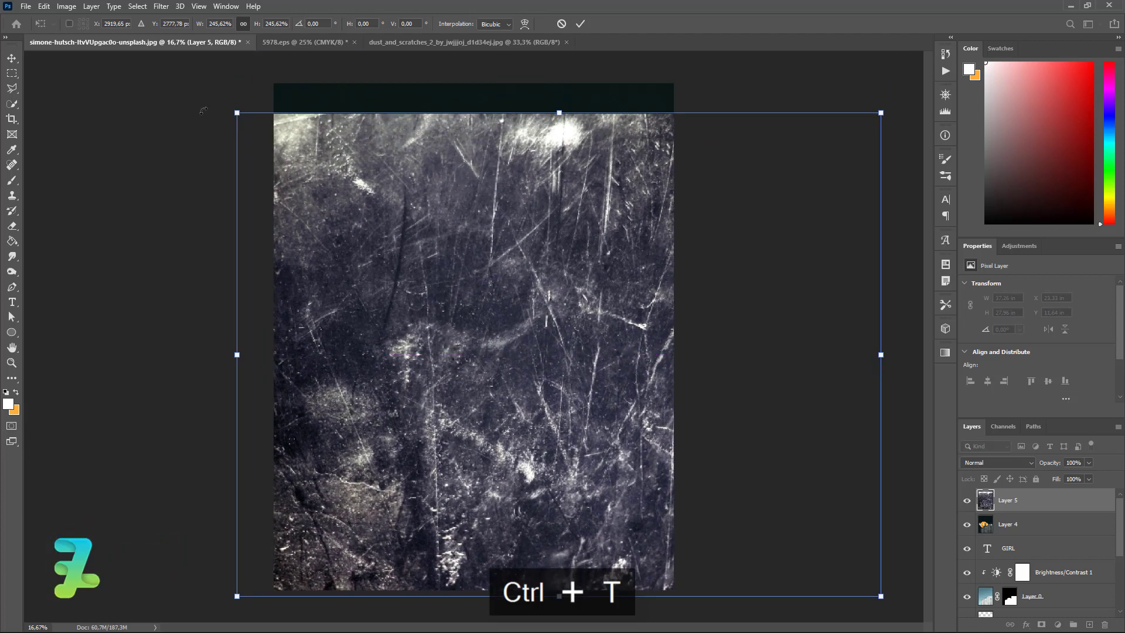
mouse_move(237, 112)
left_mouse_down()
mouse_move(186, 70)
mouse_move(195, 81)
left_mouse_up()
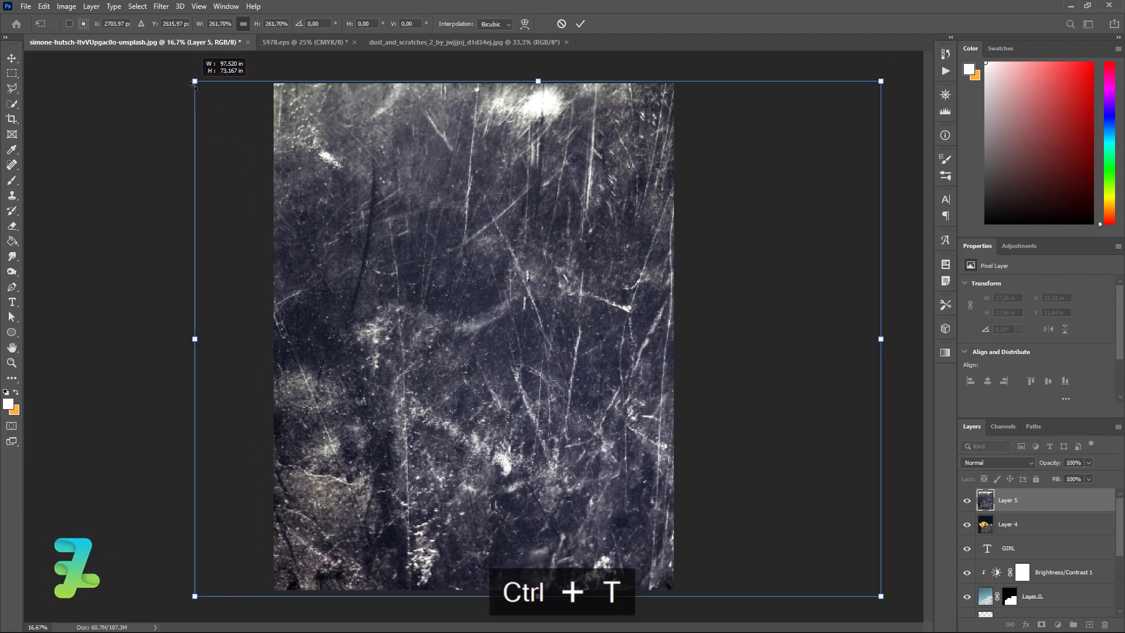
left_click(12, 59)
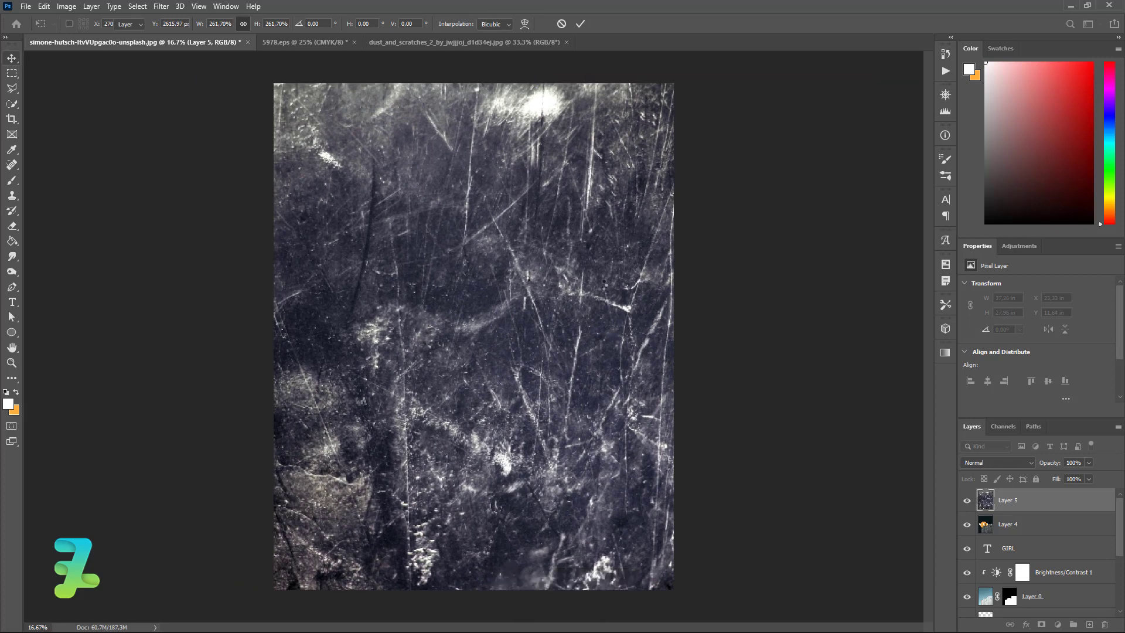
Step: Set texture Layer 5 to Soft Light blend mode at 34% opacity
left_click(989, 463)
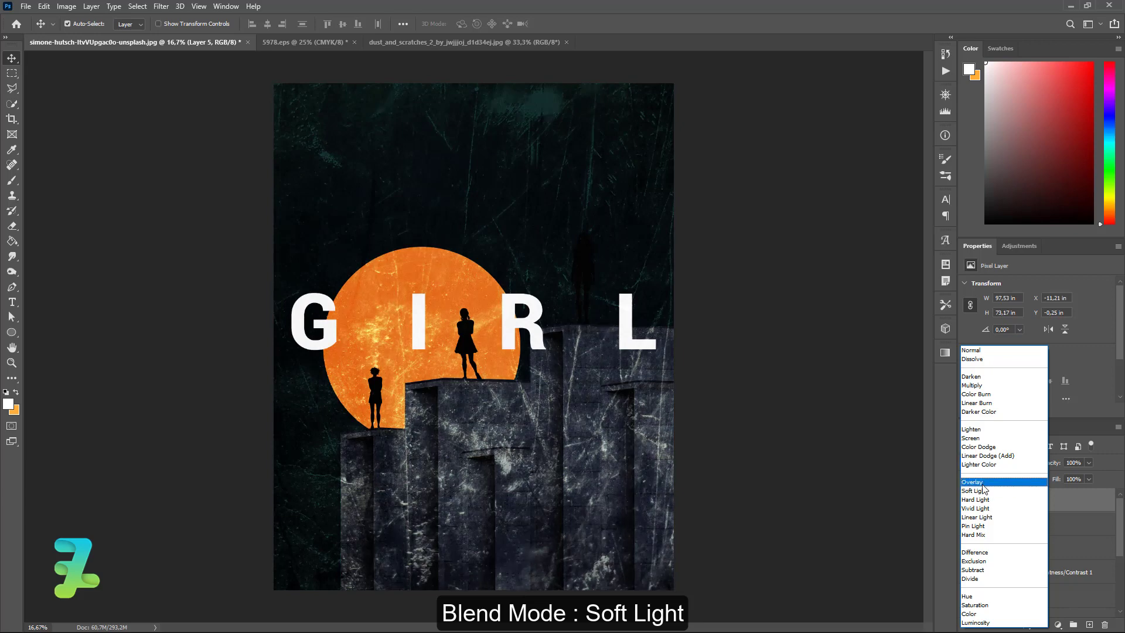
left_click(982, 494)
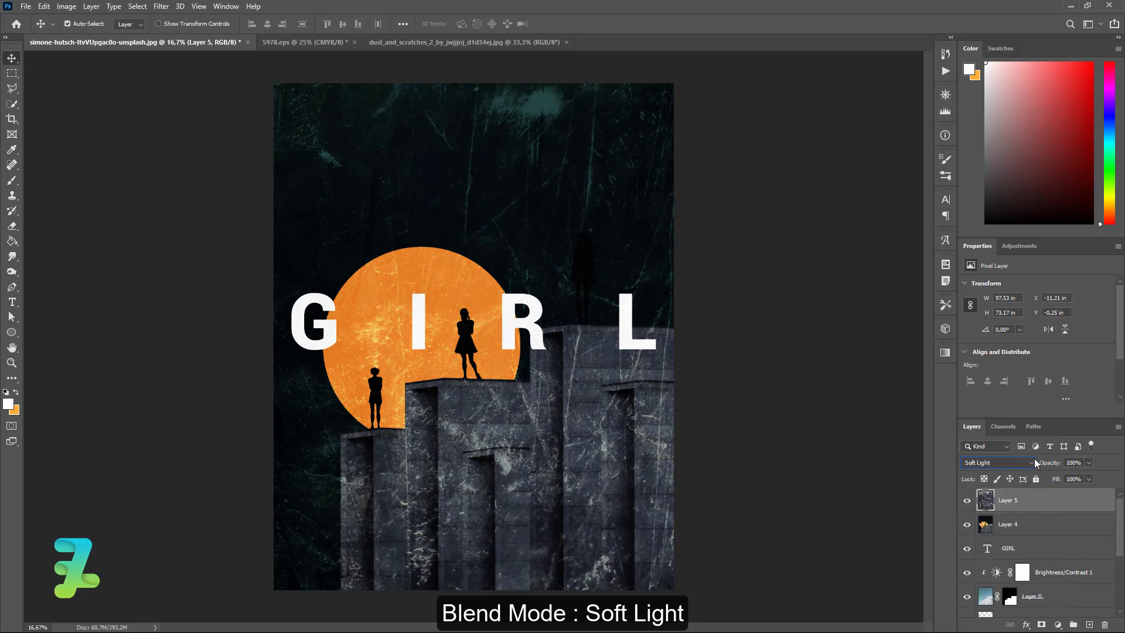
left_click(1088, 463)
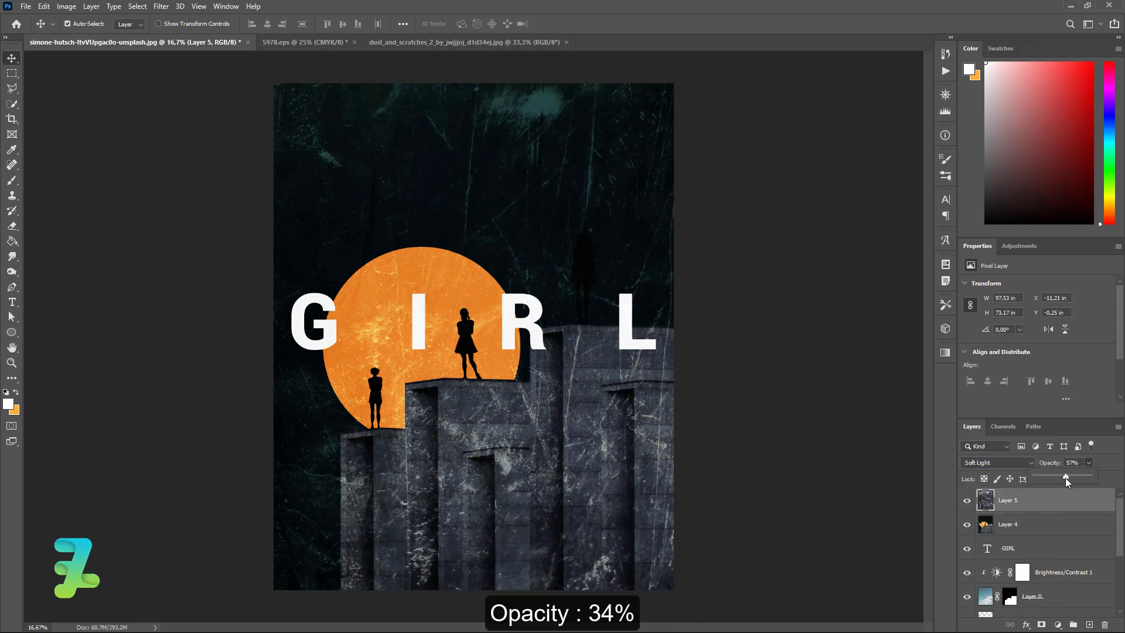
left_click_drag(1065, 476, 1035, 470)
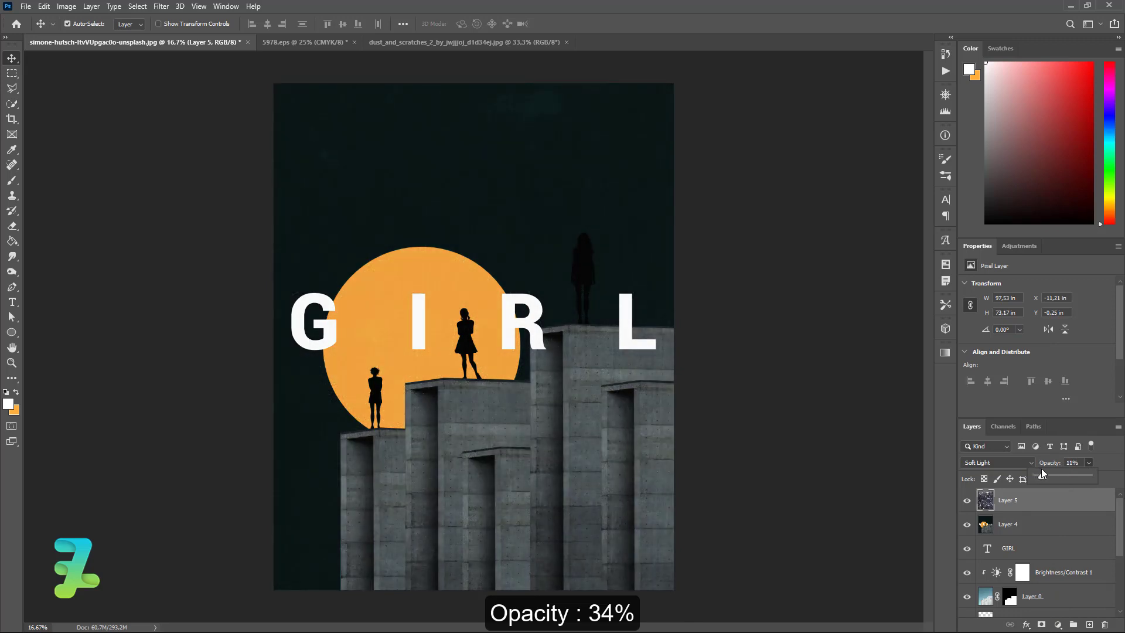
left_click_drag(1047, 467, 1048, 457)
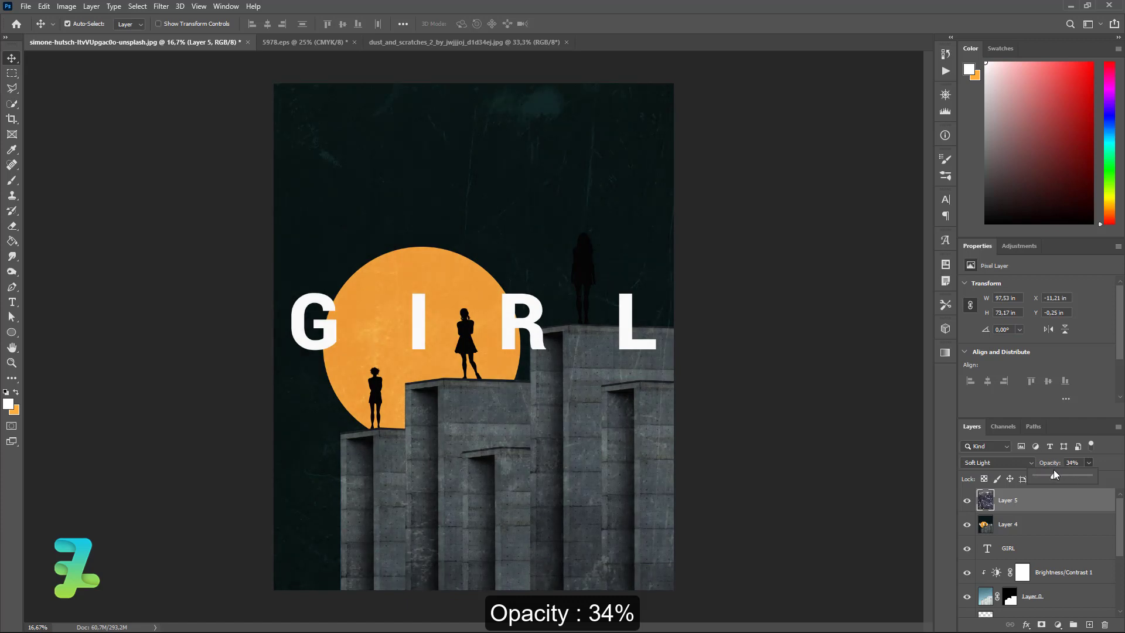
left_click(11, 56)
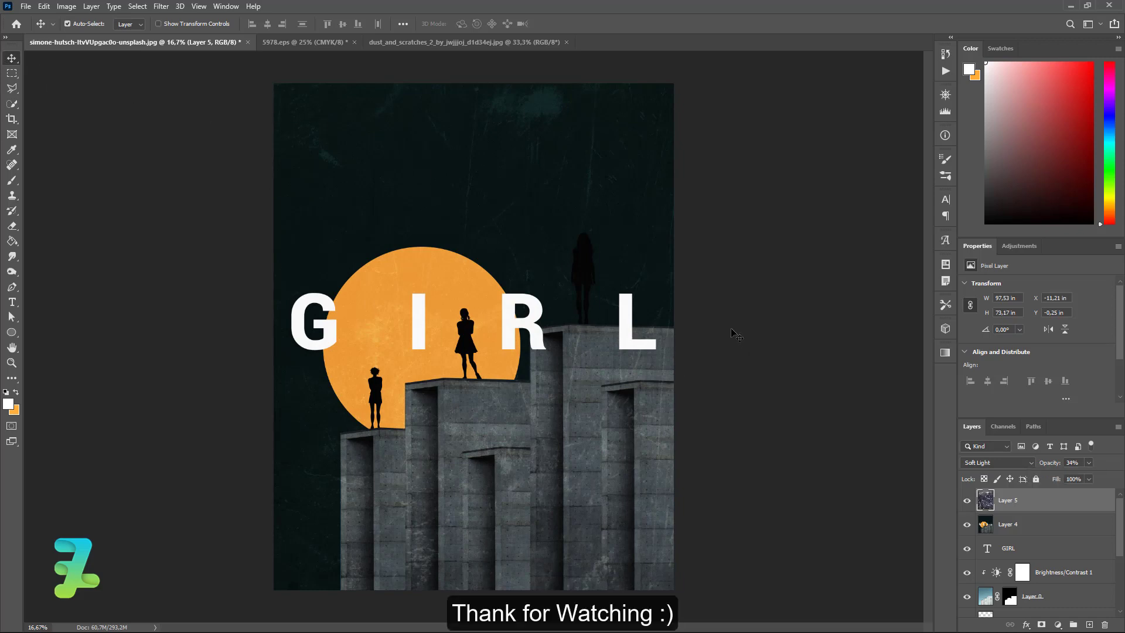